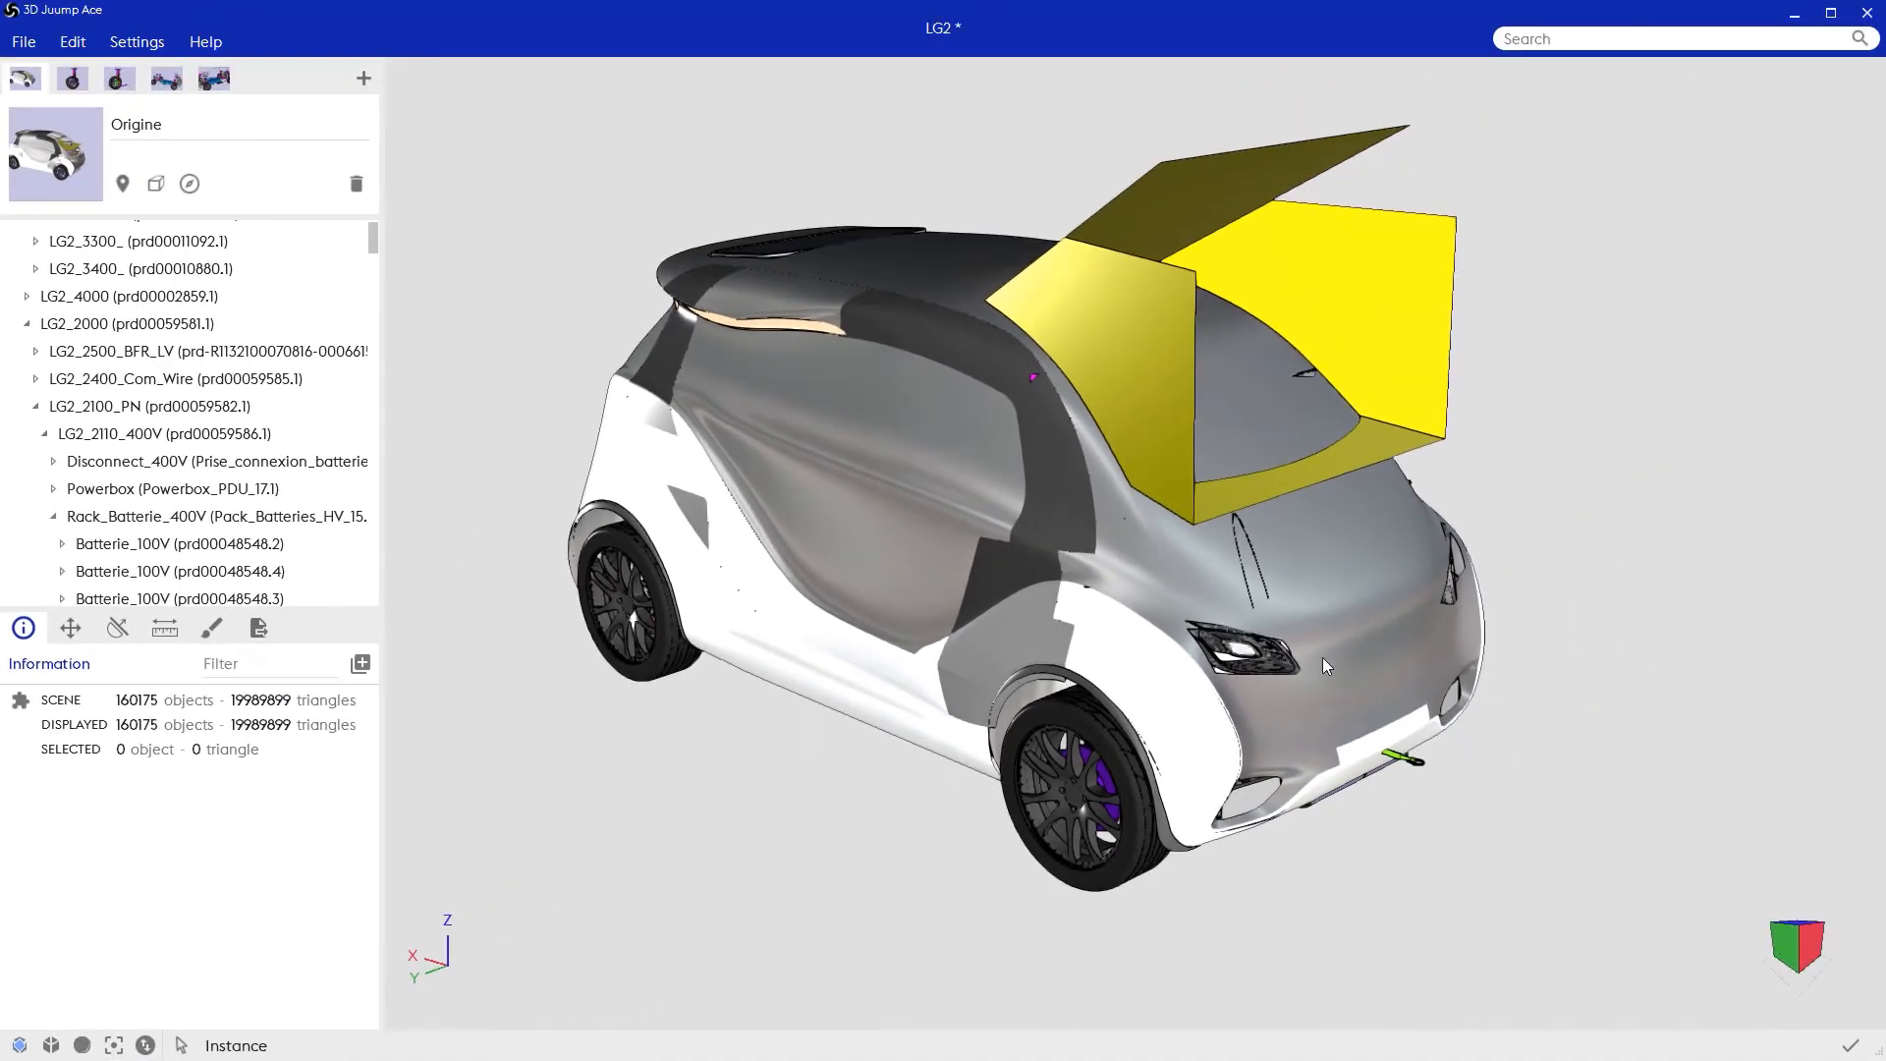
Step: Isolate the near front wheel assembly so that it is the only part of the car shown
drag(1509, 641, 1514, 683)
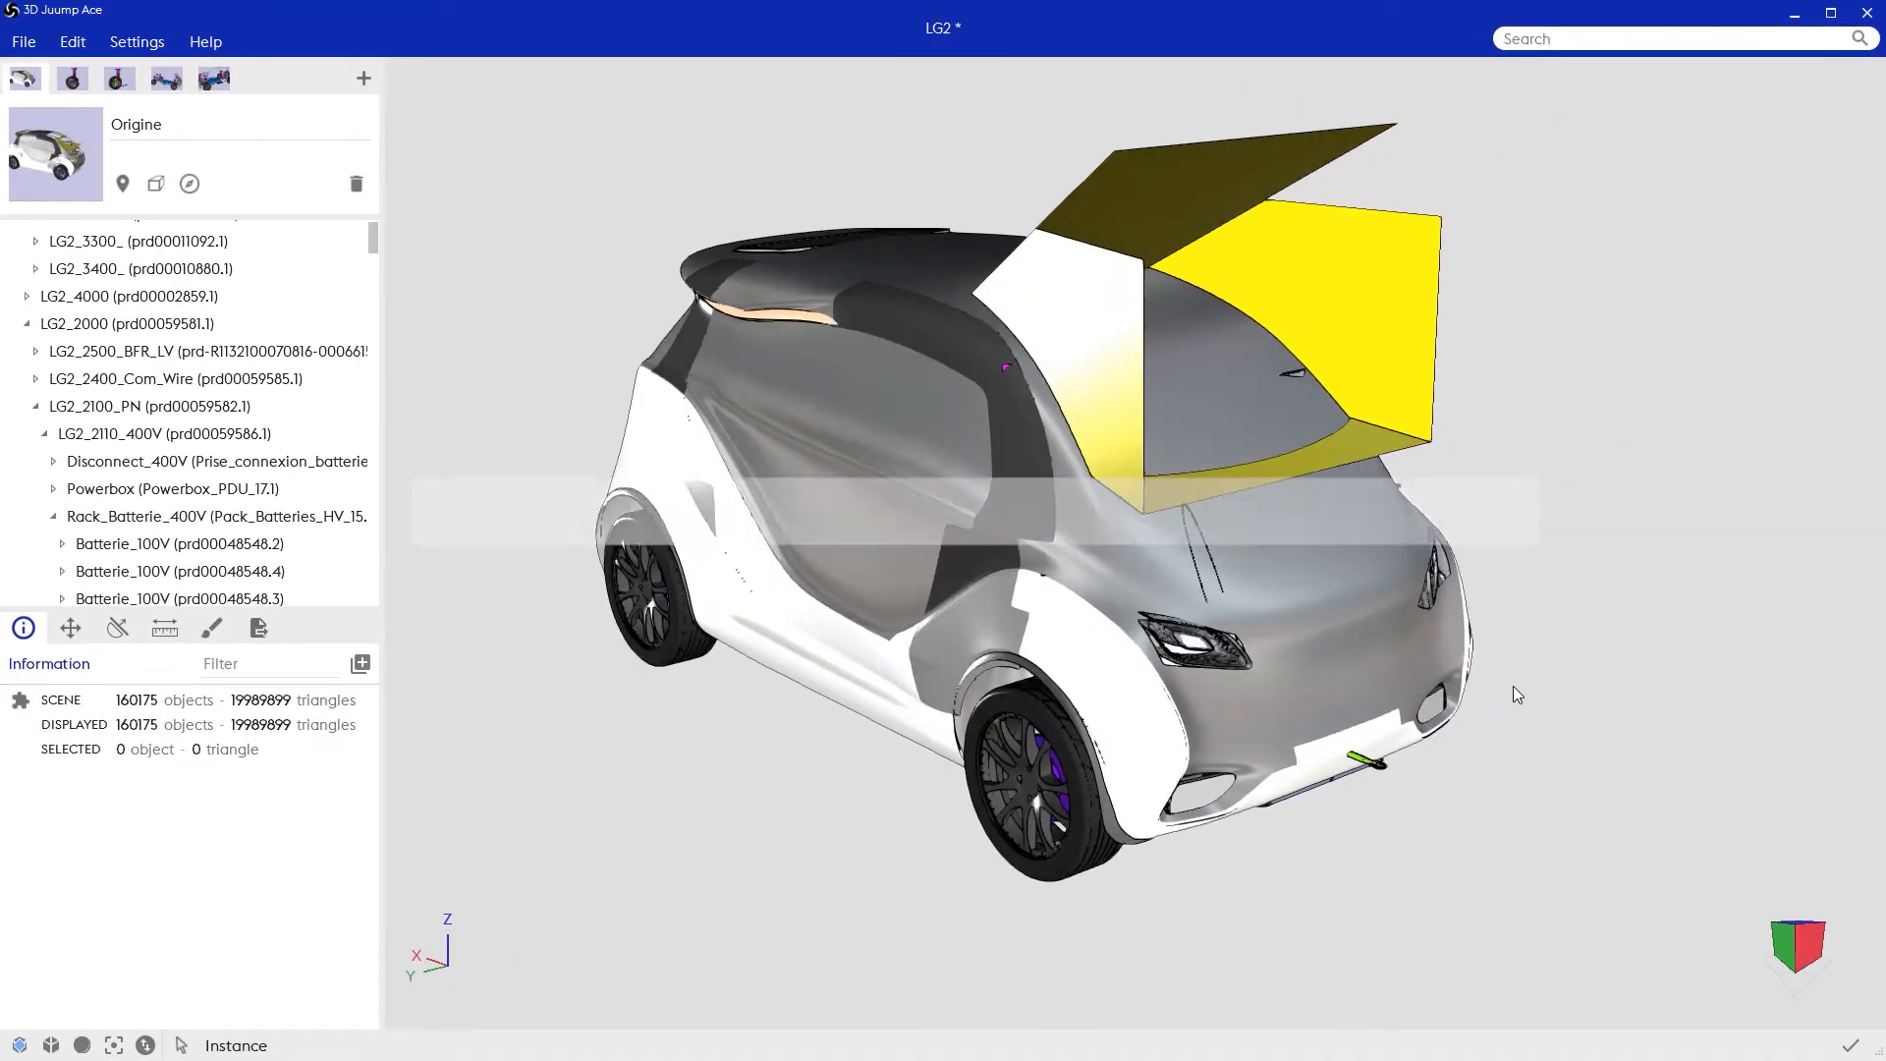
drag(1356, 827, 1355, 852)
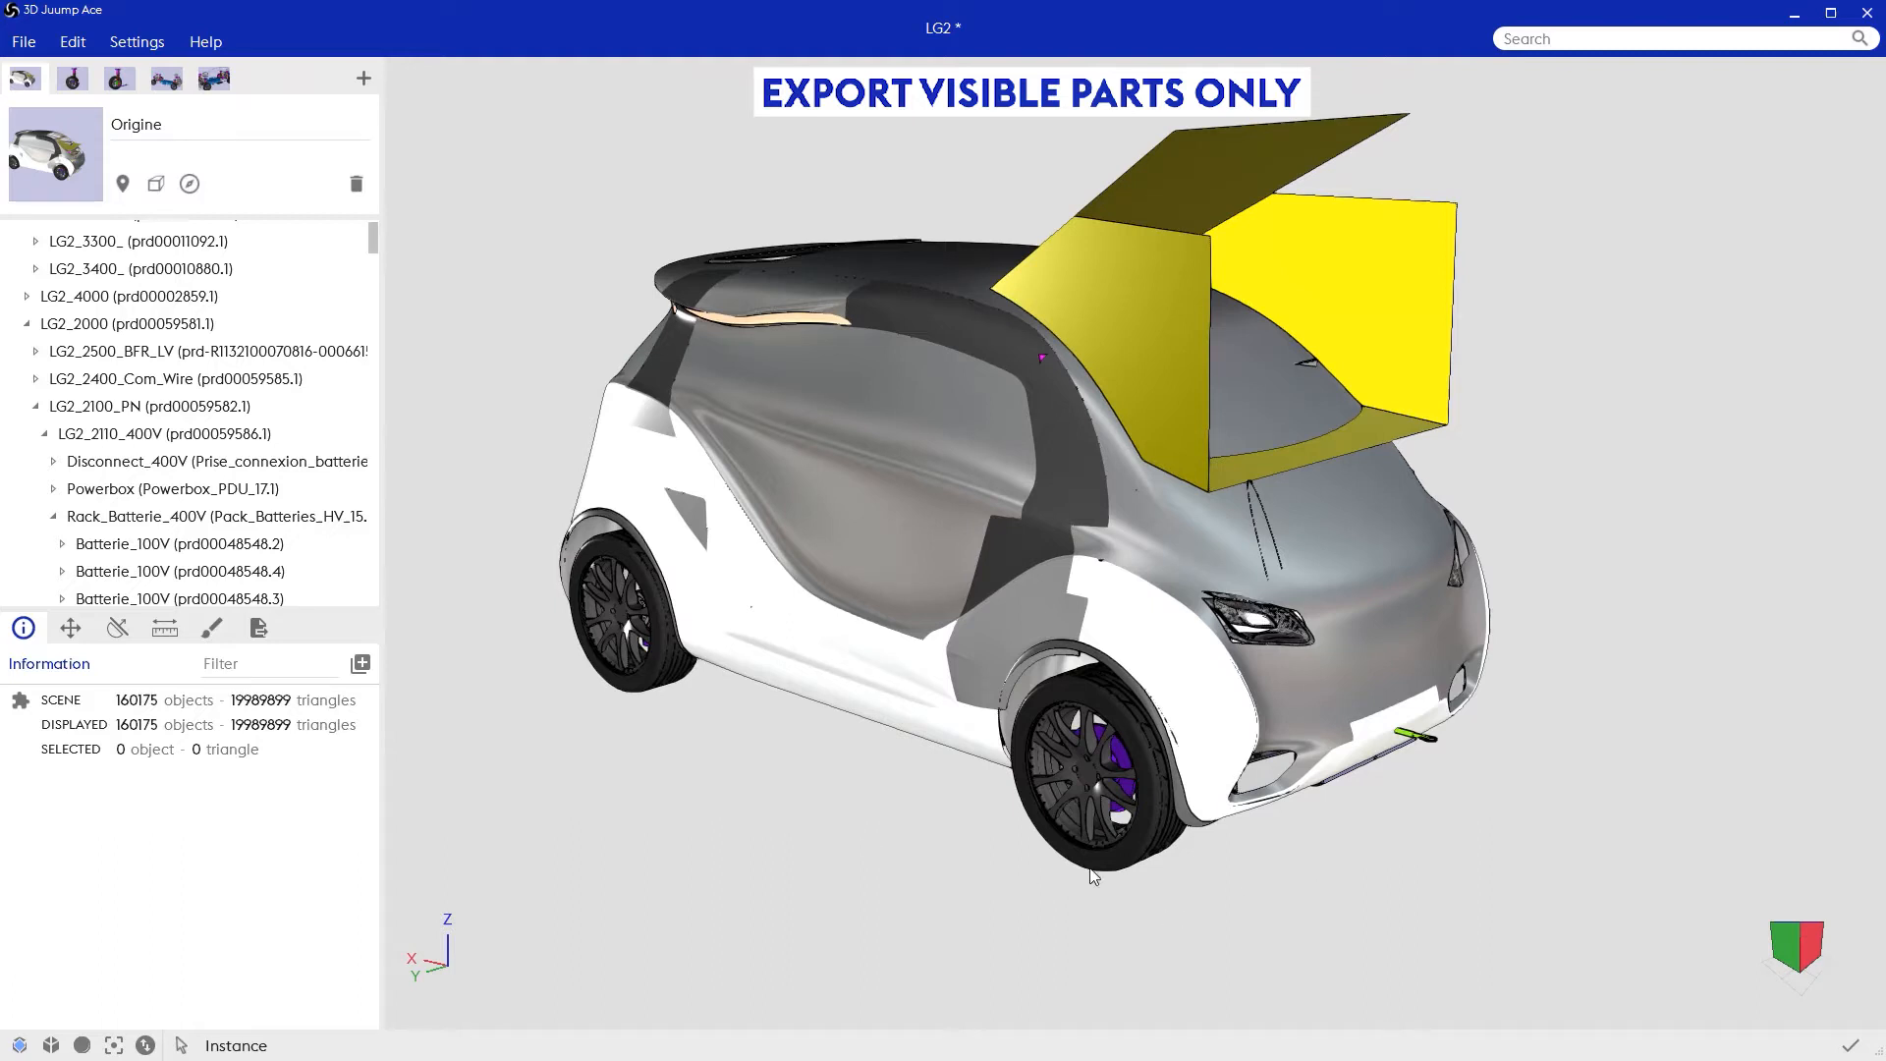
drag(1184, 894, 1128, 780)
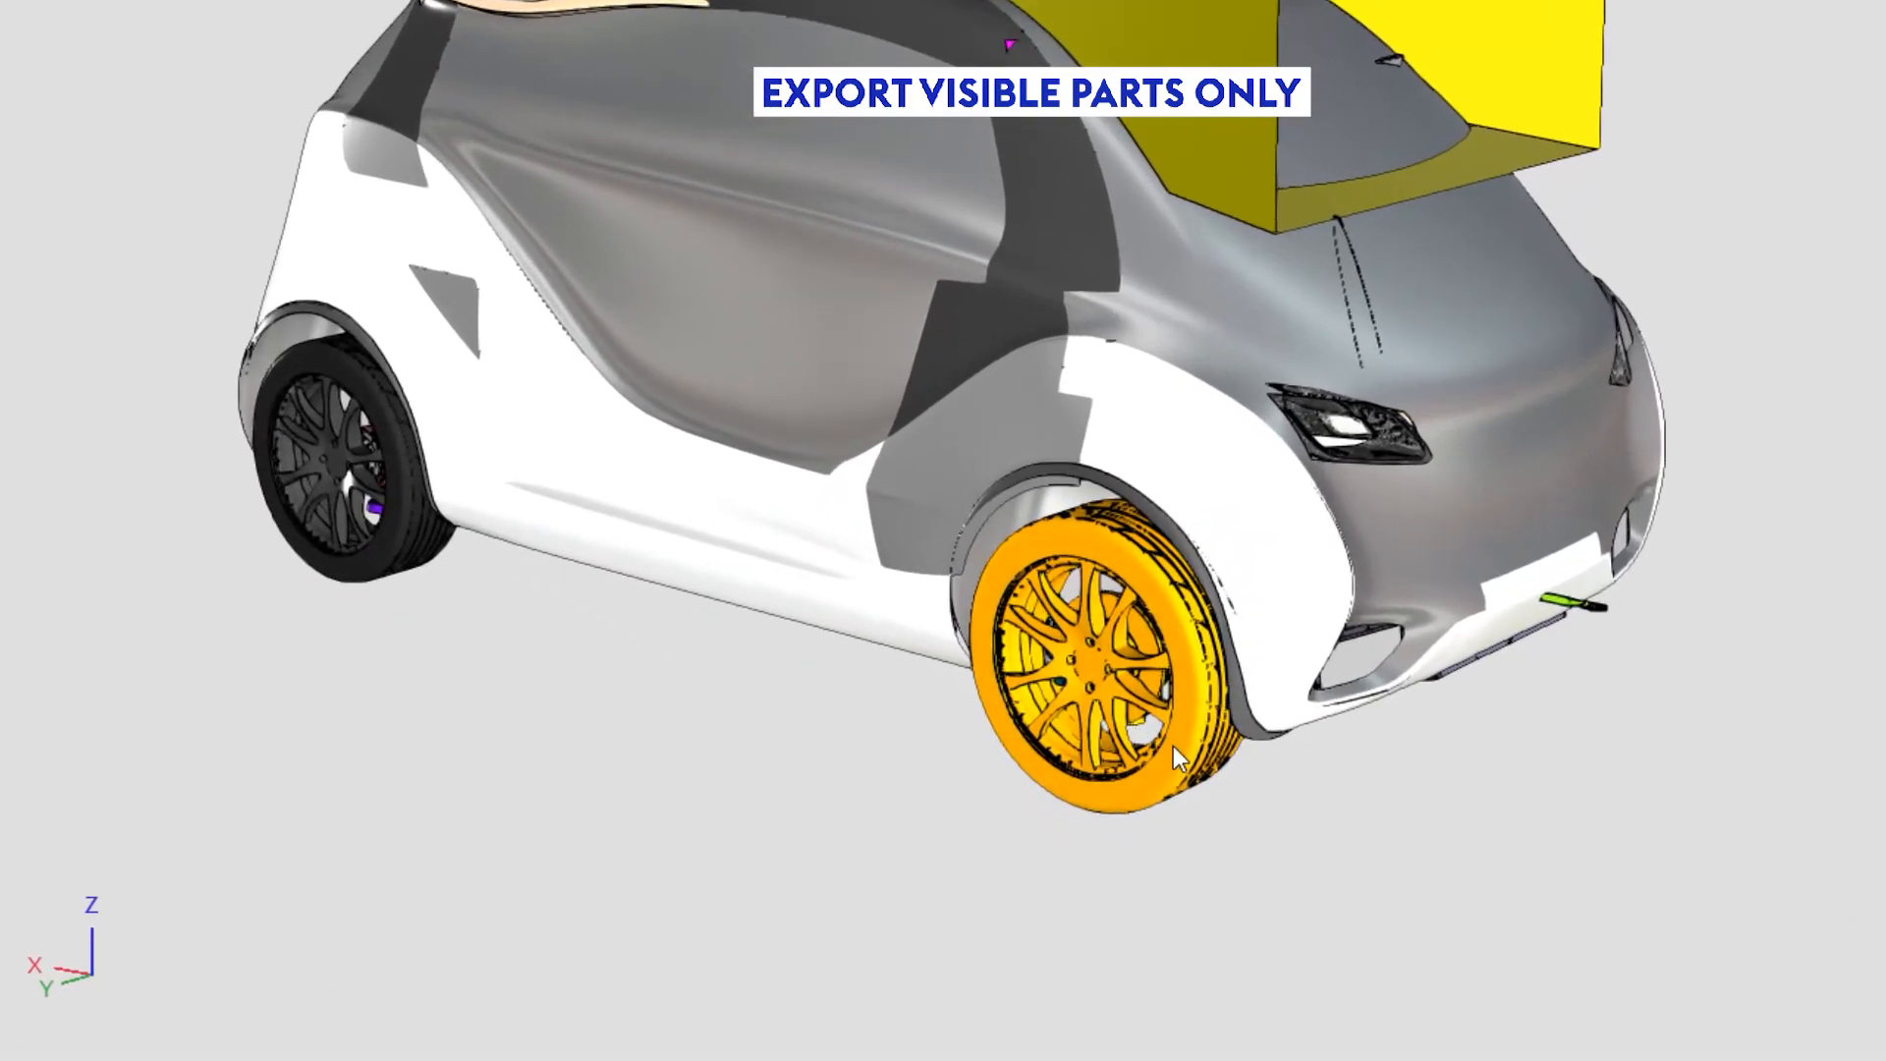
right_click(1180, 821)
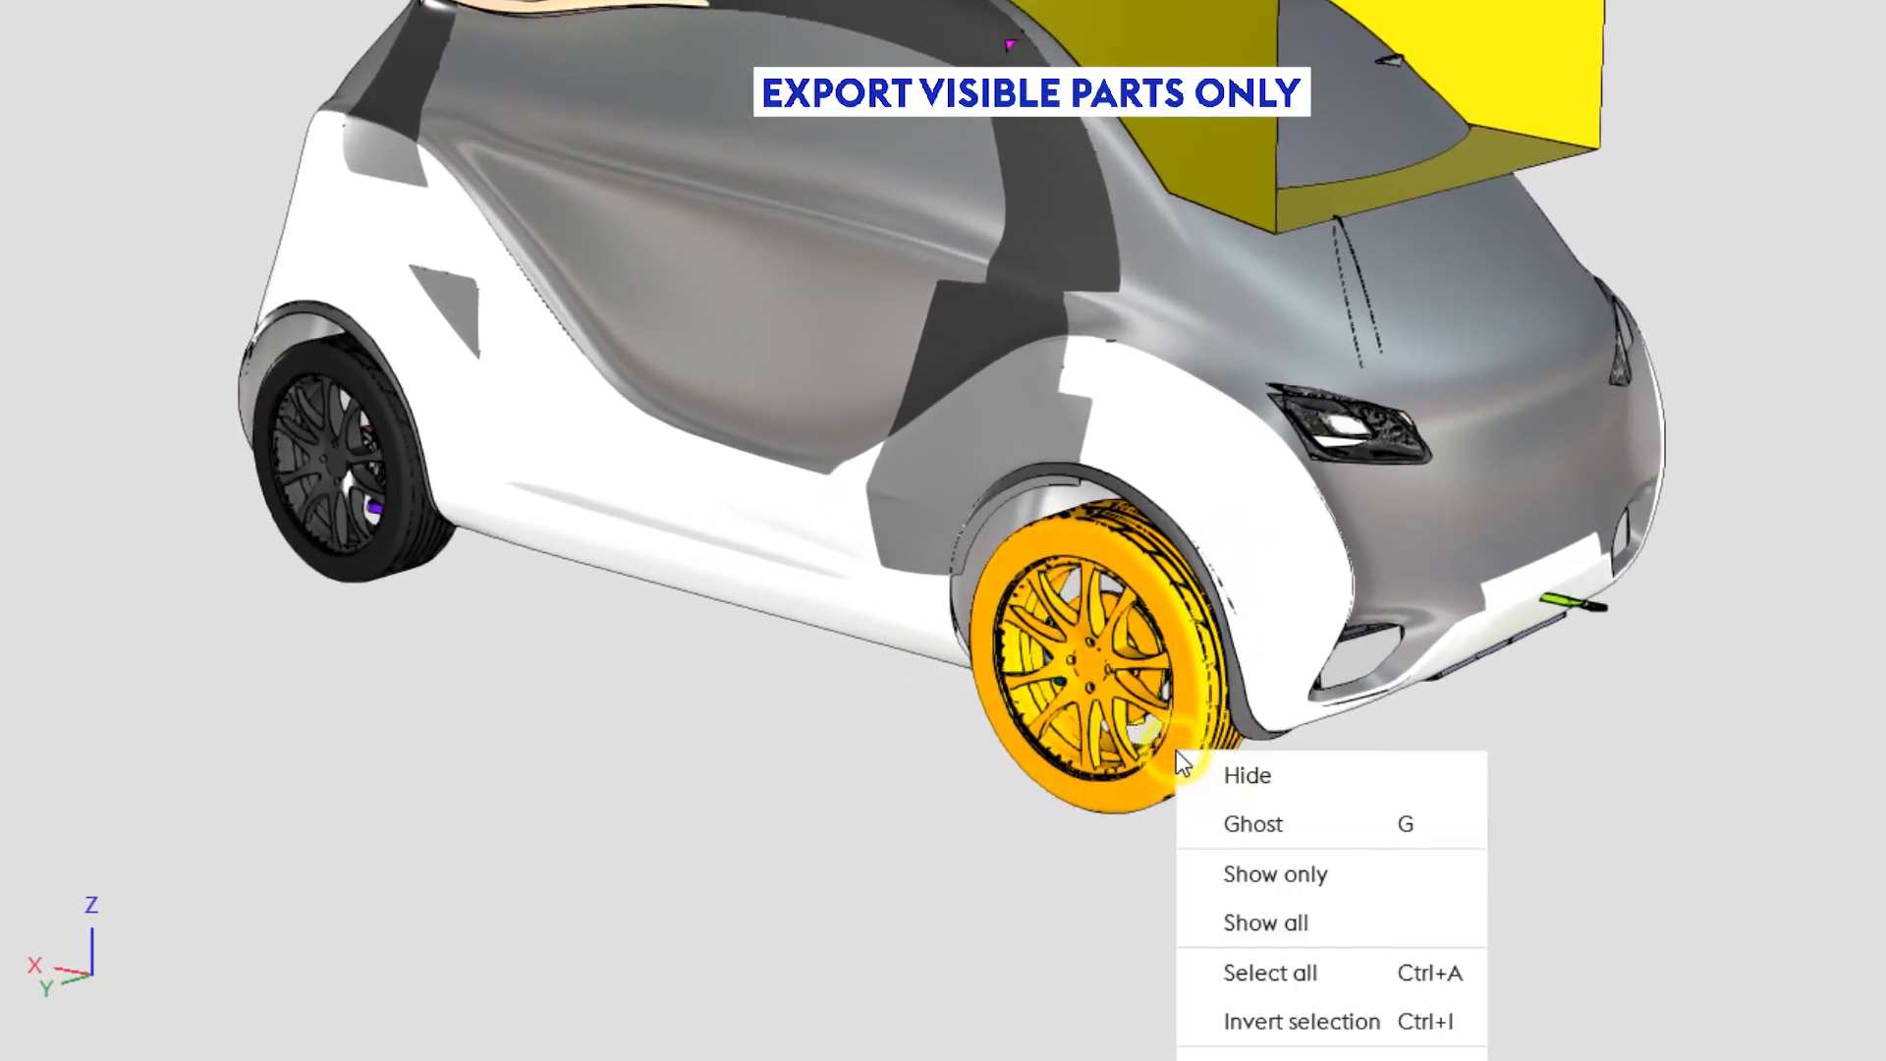
click(1267, 875)
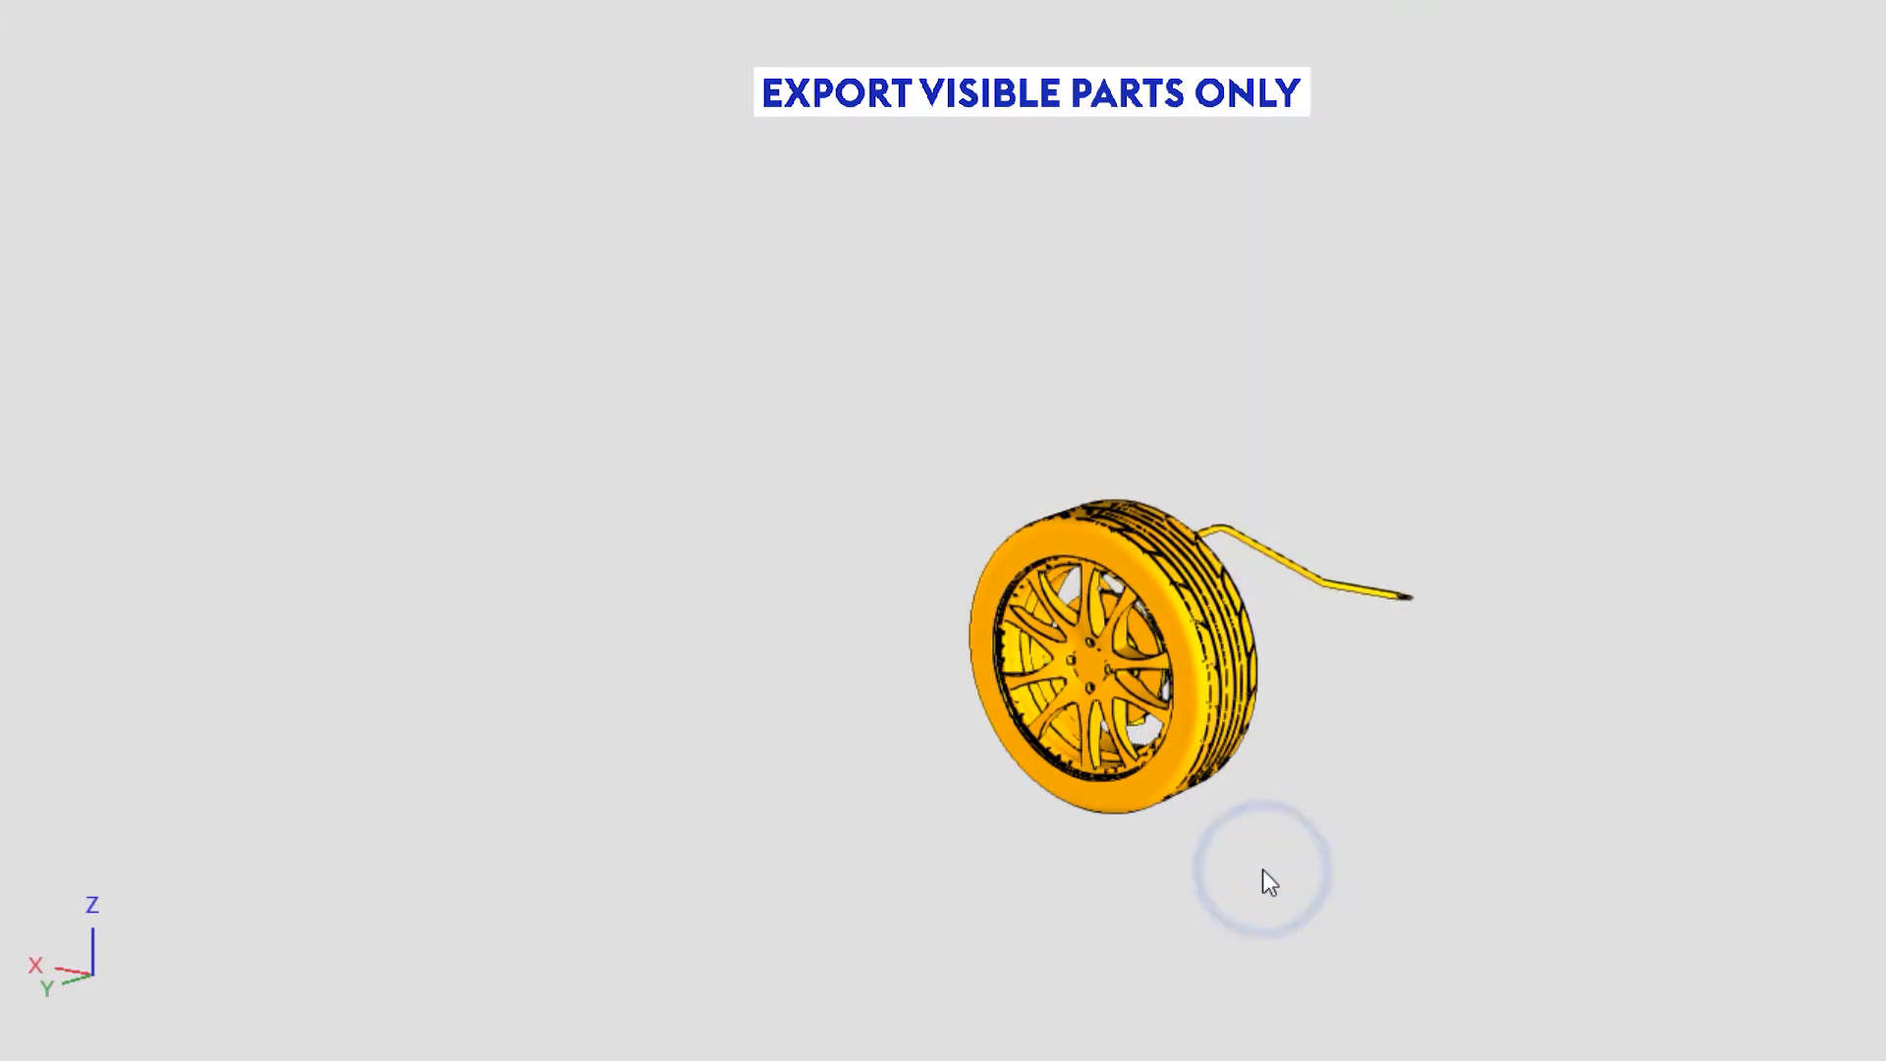
Step: Hide the thin bent rod extending from the isolated wheel assembly
drag(1297, 839, 1267, 839)
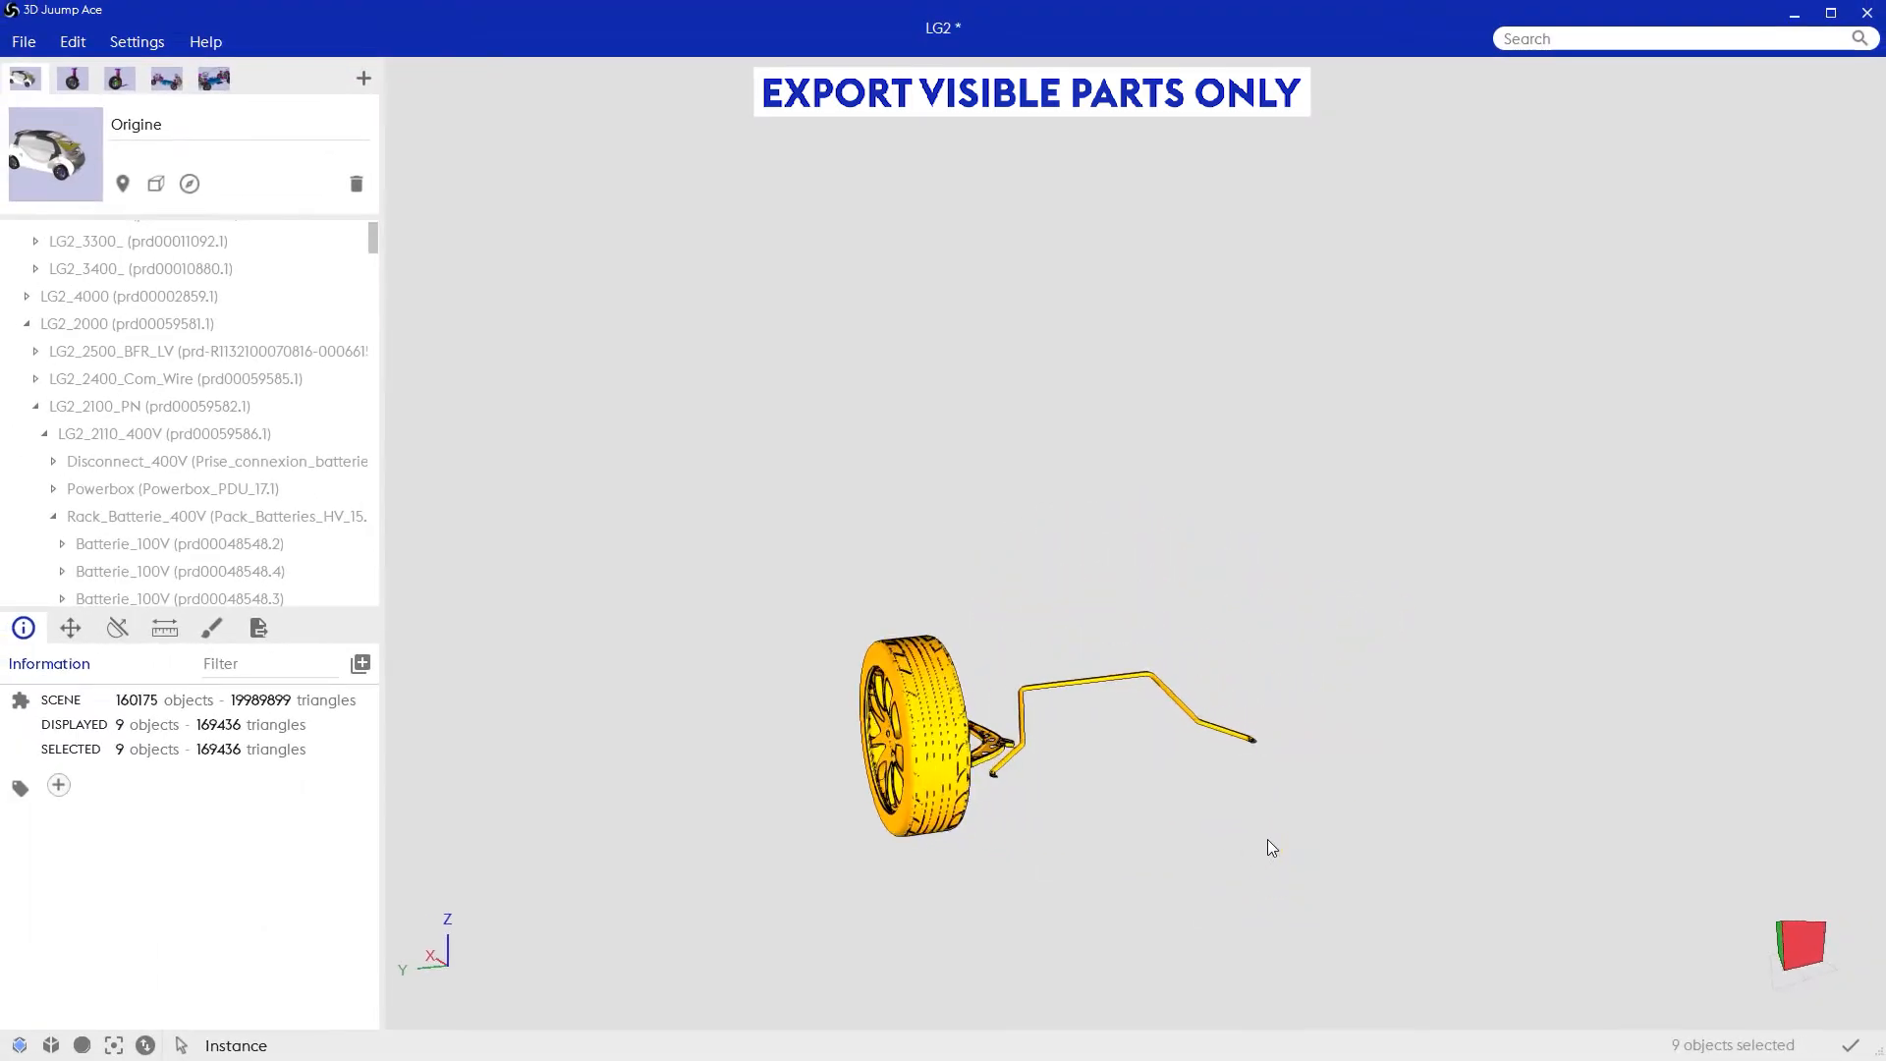
click(1285, 798)
click(1235, 736)
key(Delete)
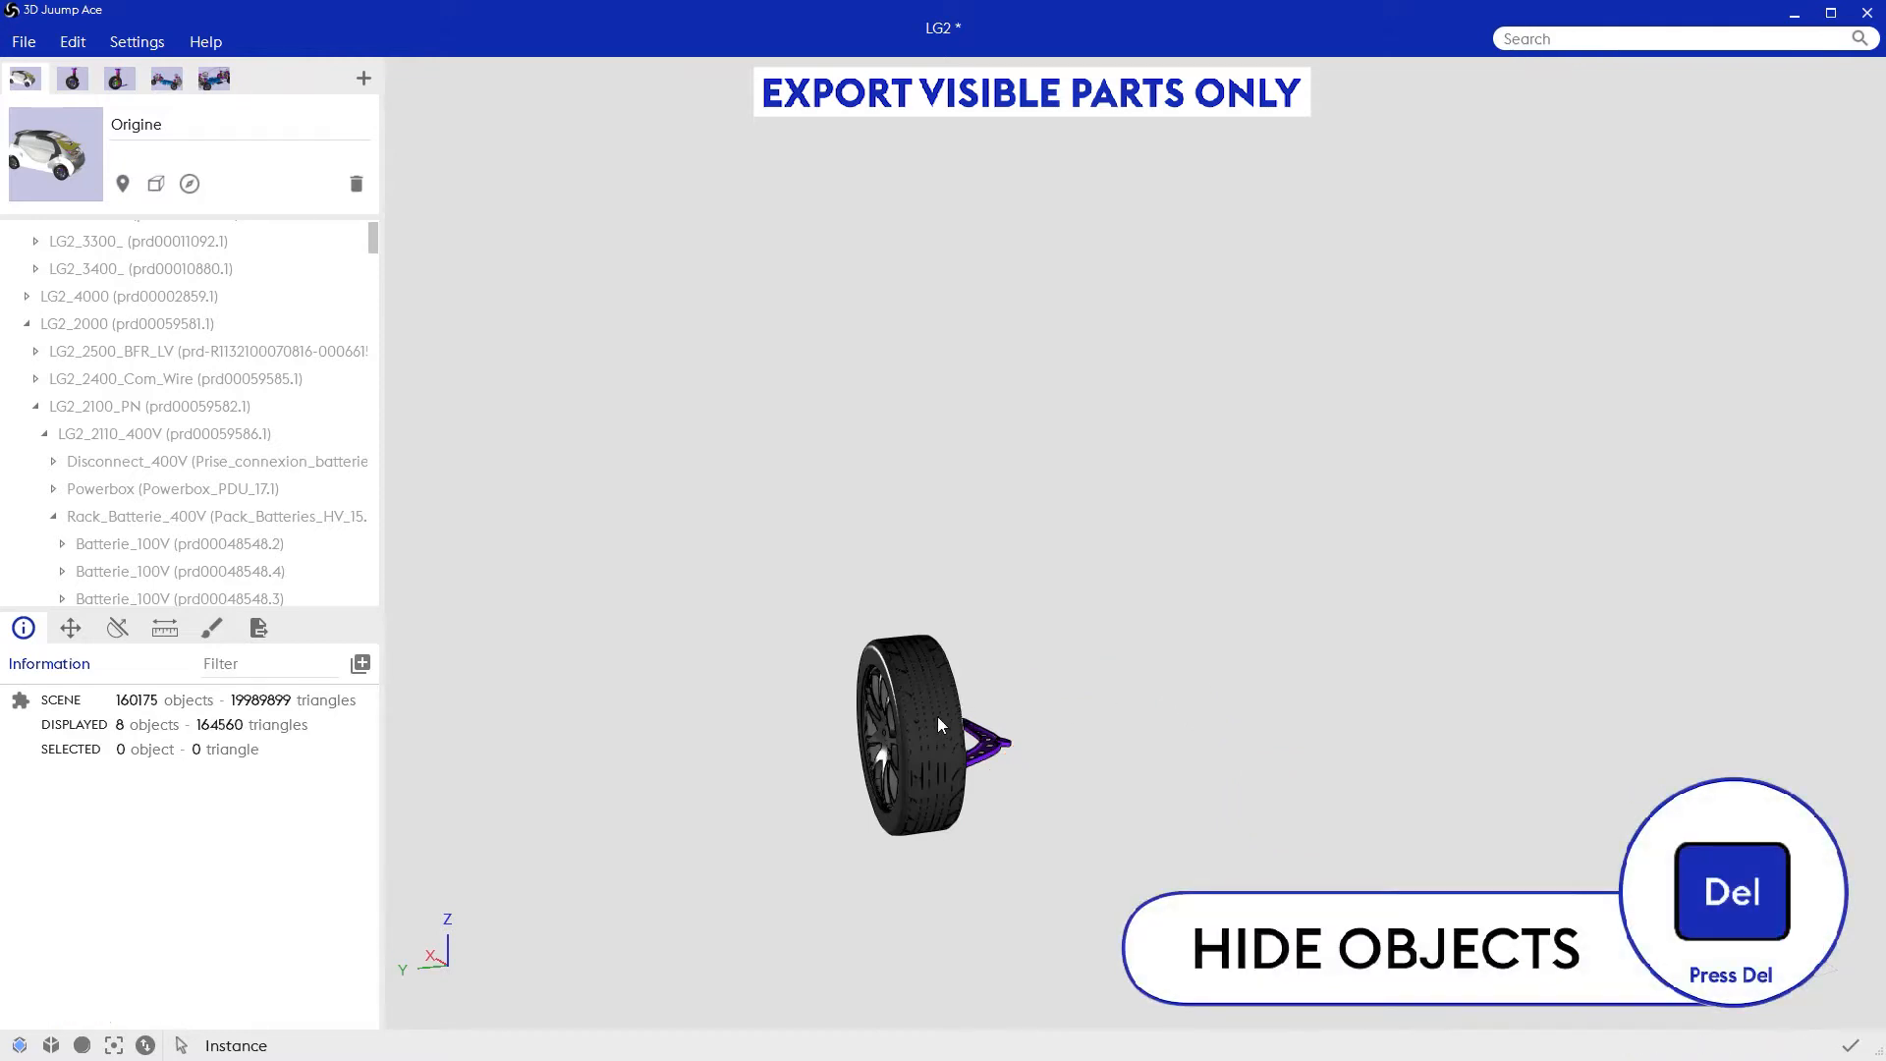
Step: Export the visible wheel in 3D with no simplification as an Autodesk FBX file named roue
scroll(998, 722, up, 5)
drag(998, 722, 1022, 727)
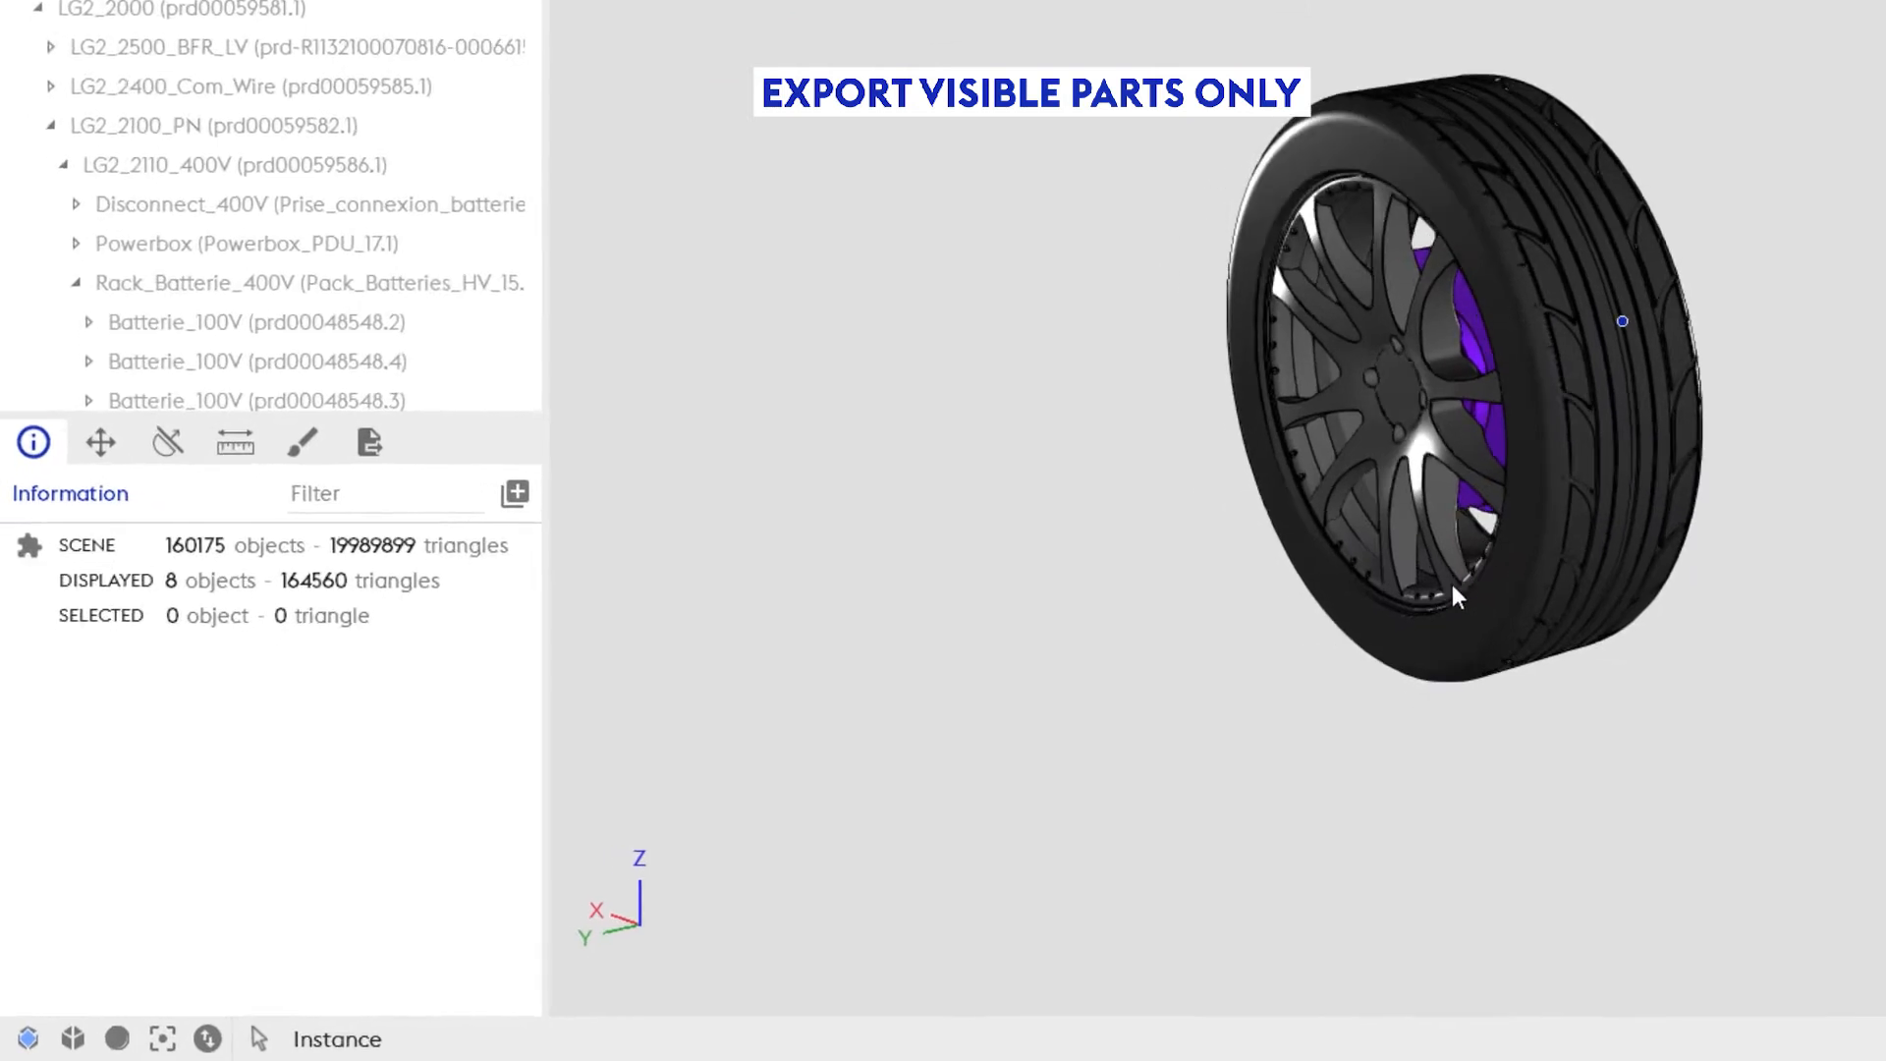
click(388, 412)
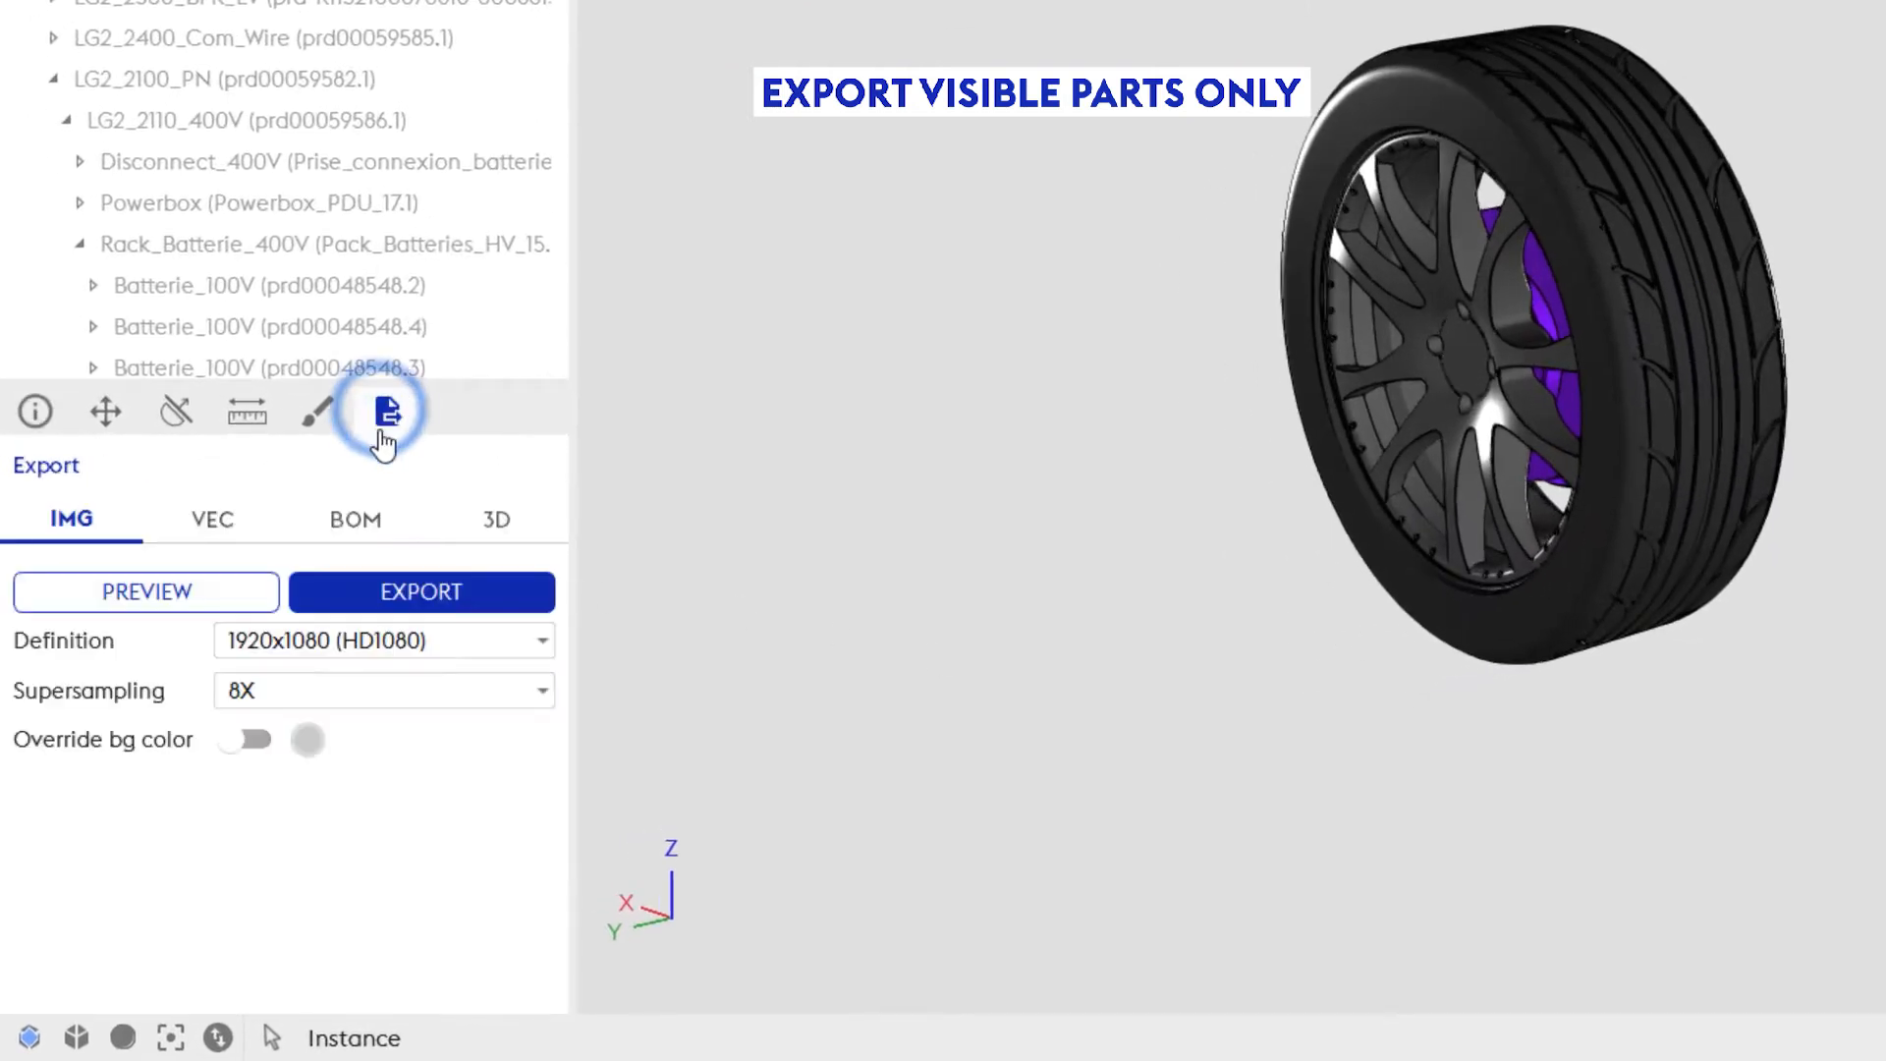
click(491, 521)
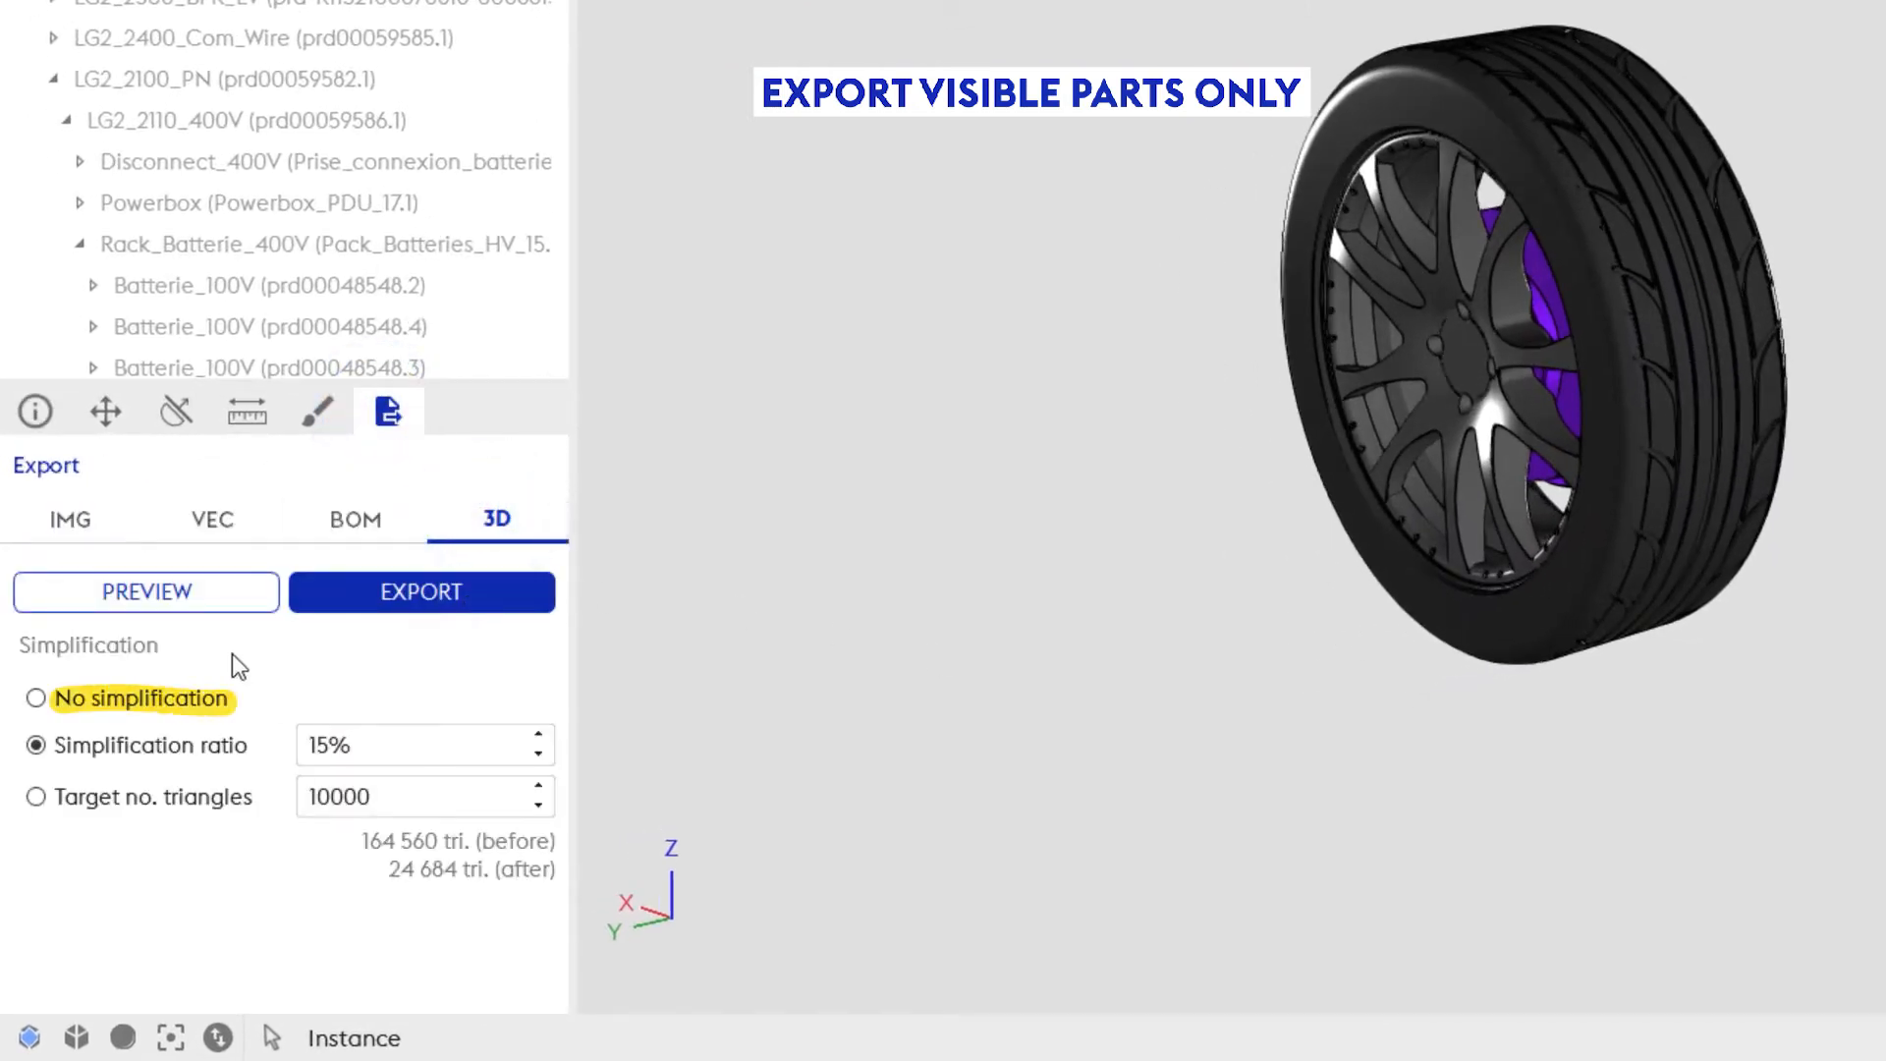
click(192, 697)
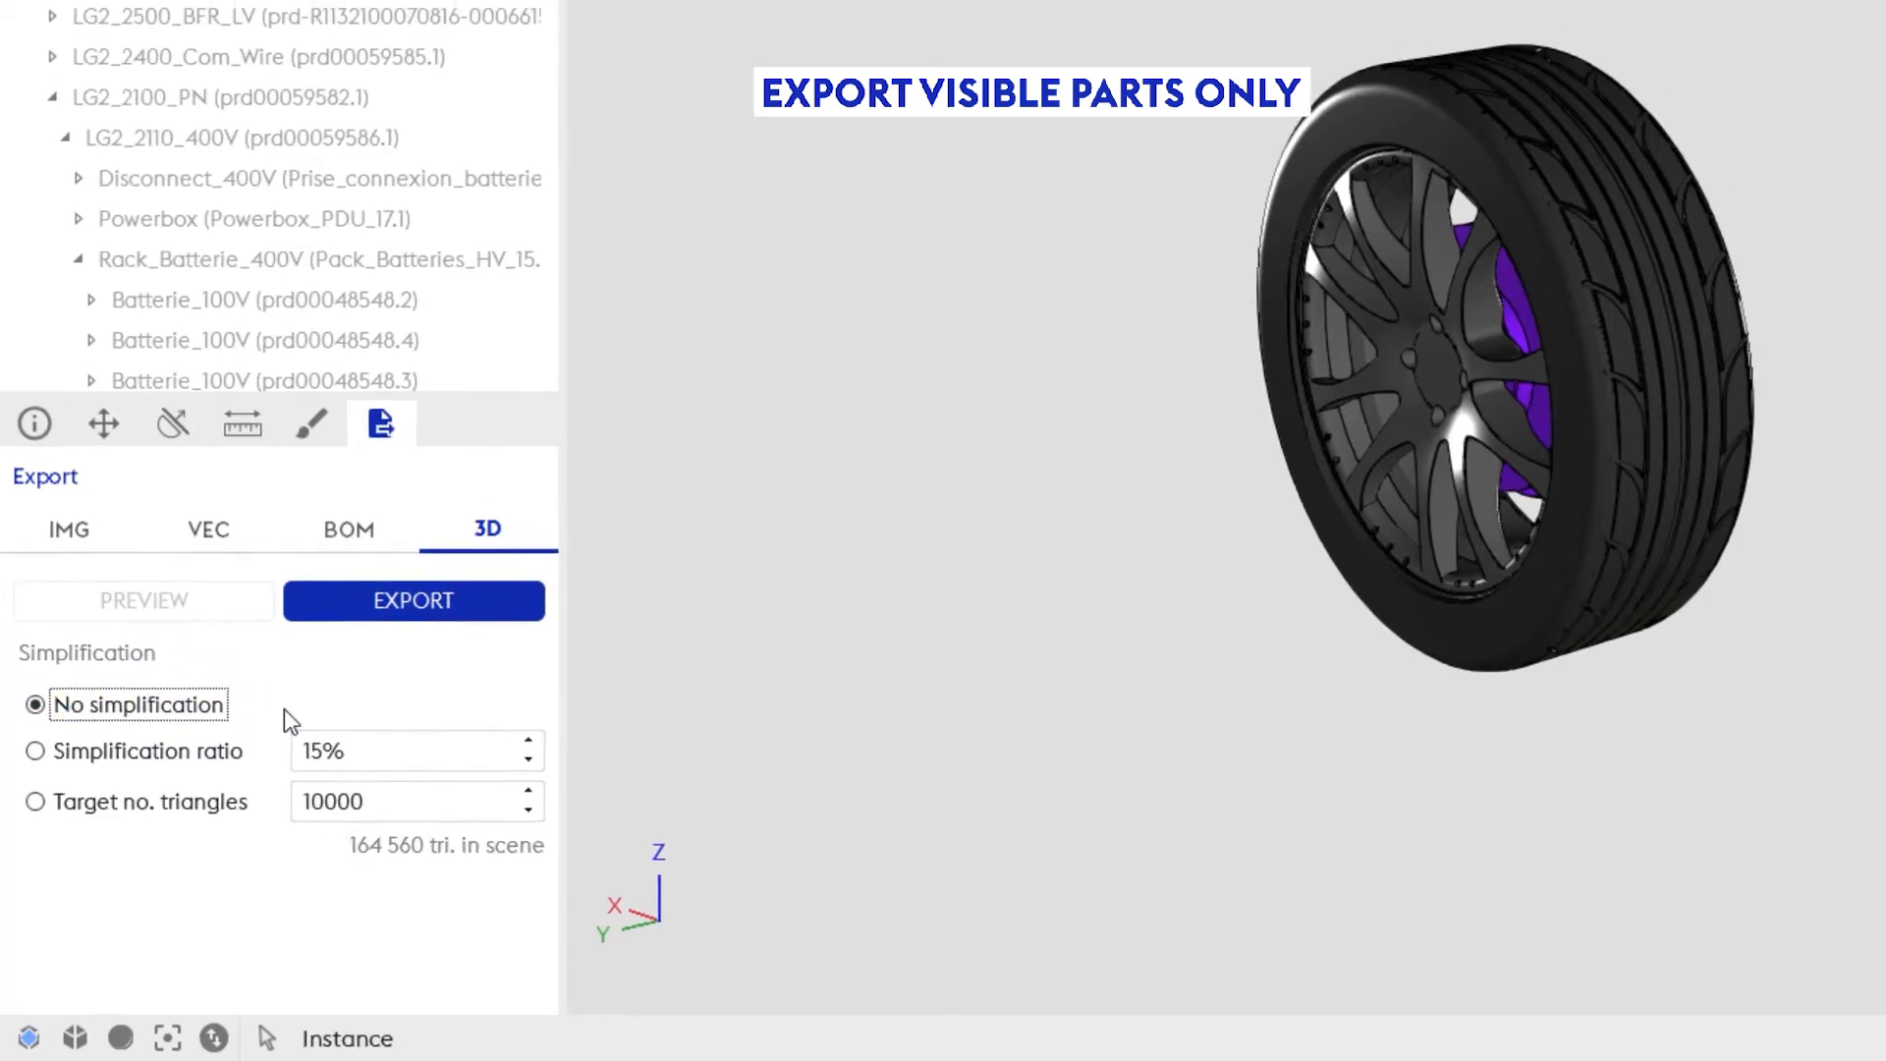
click(455, 590)
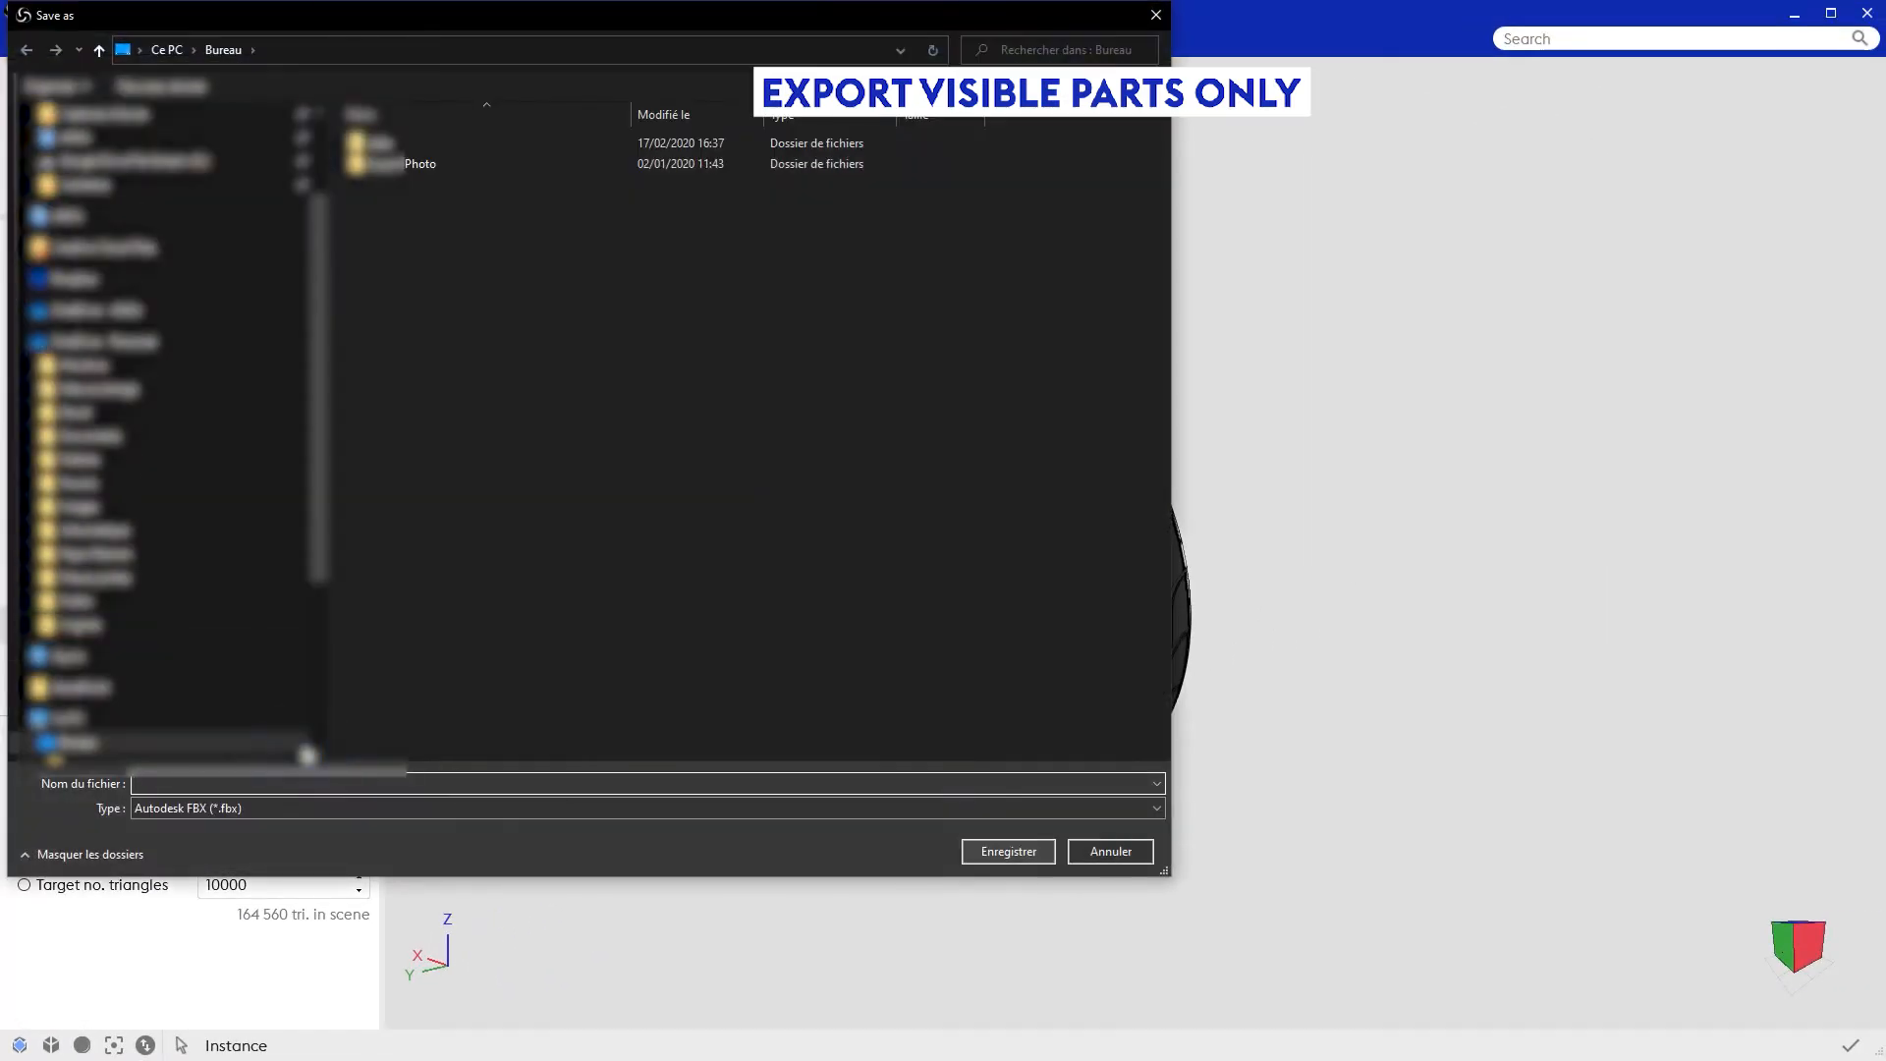
text(roue)
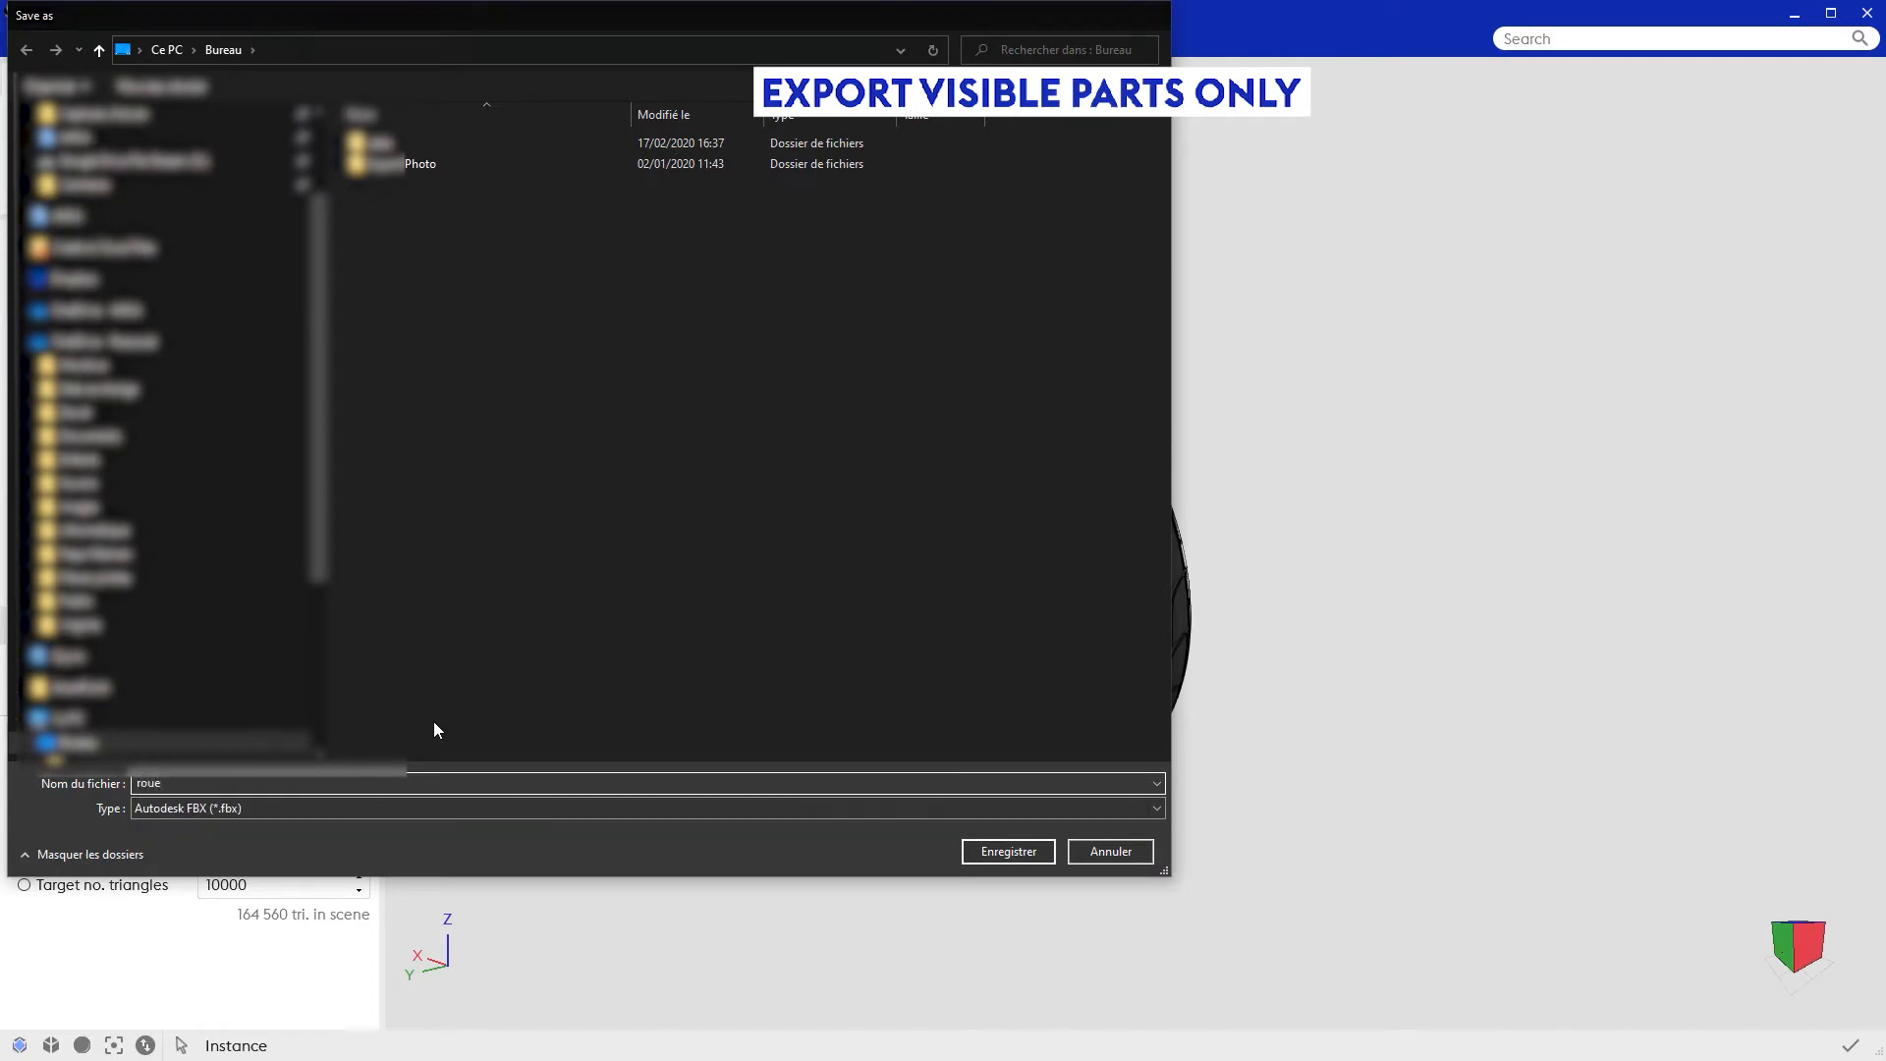
key(Return)
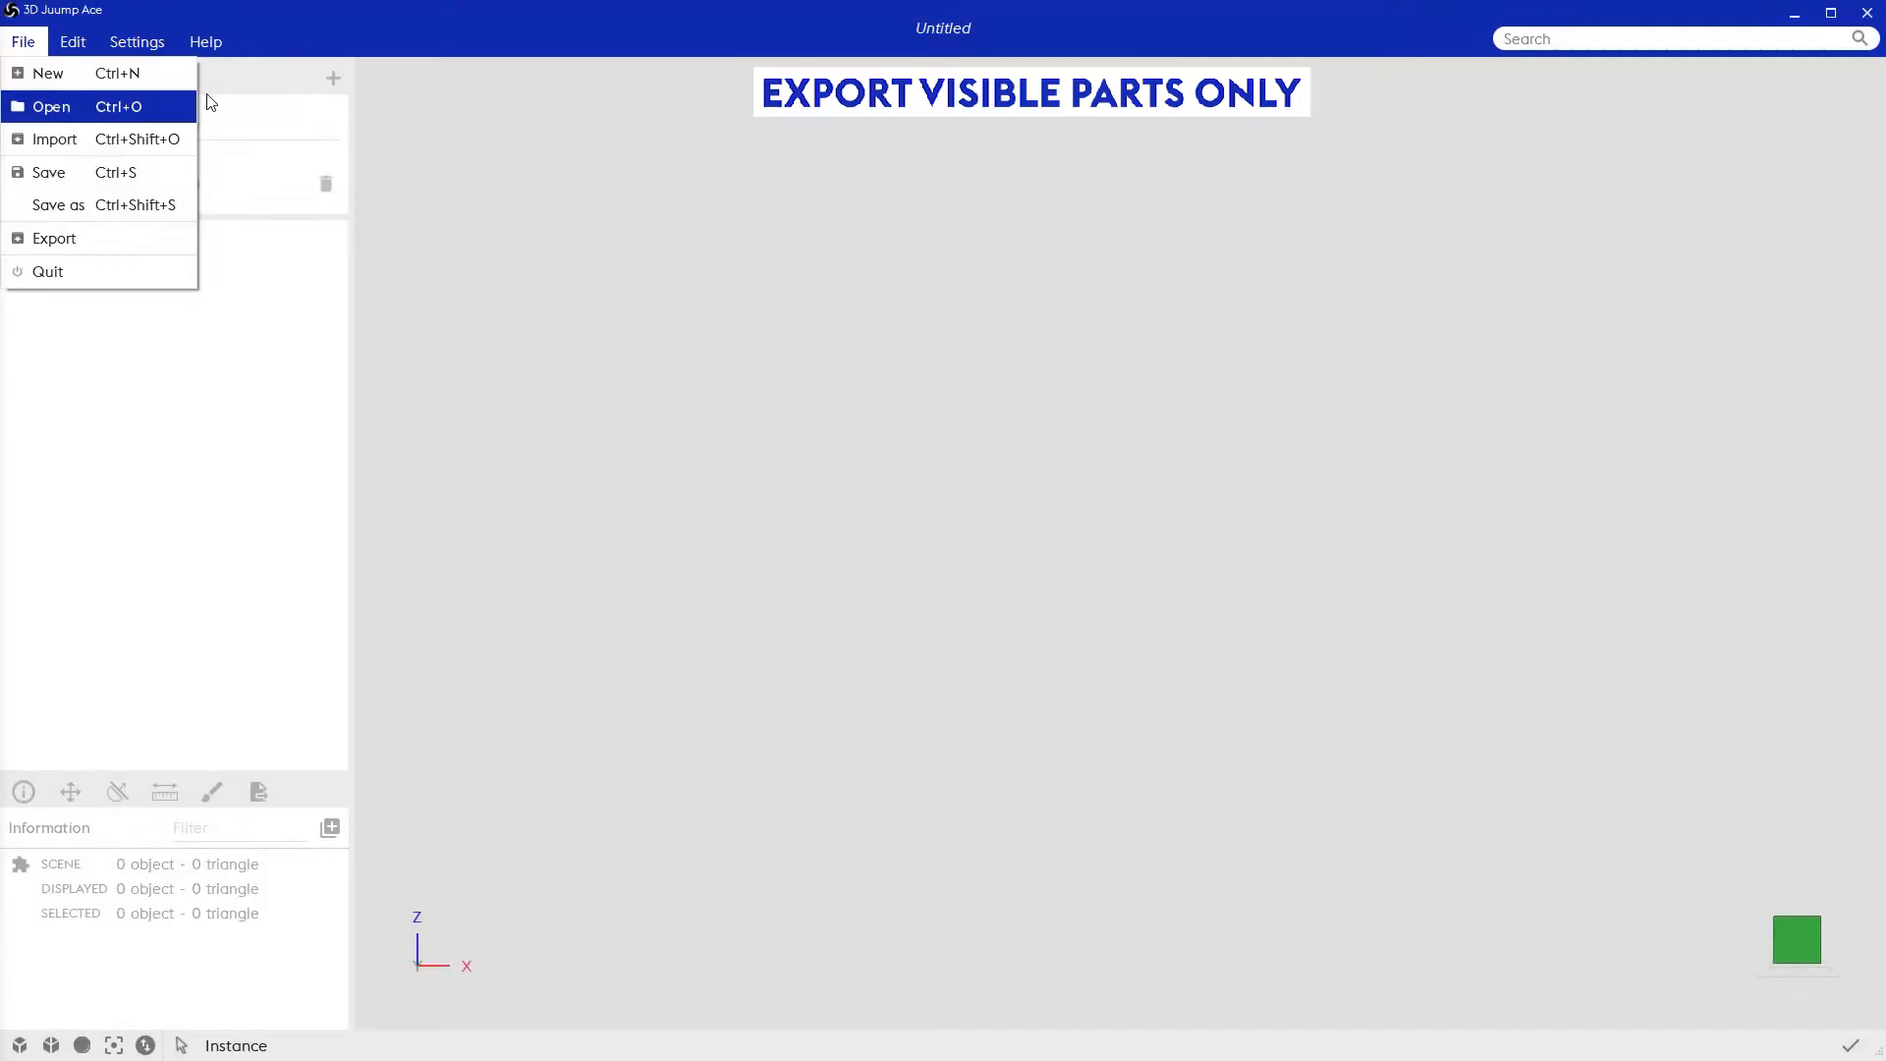
Step: Open the exported roue.fbx in an empty scene and inspect the imported wheel from several angles
click(428, 116)
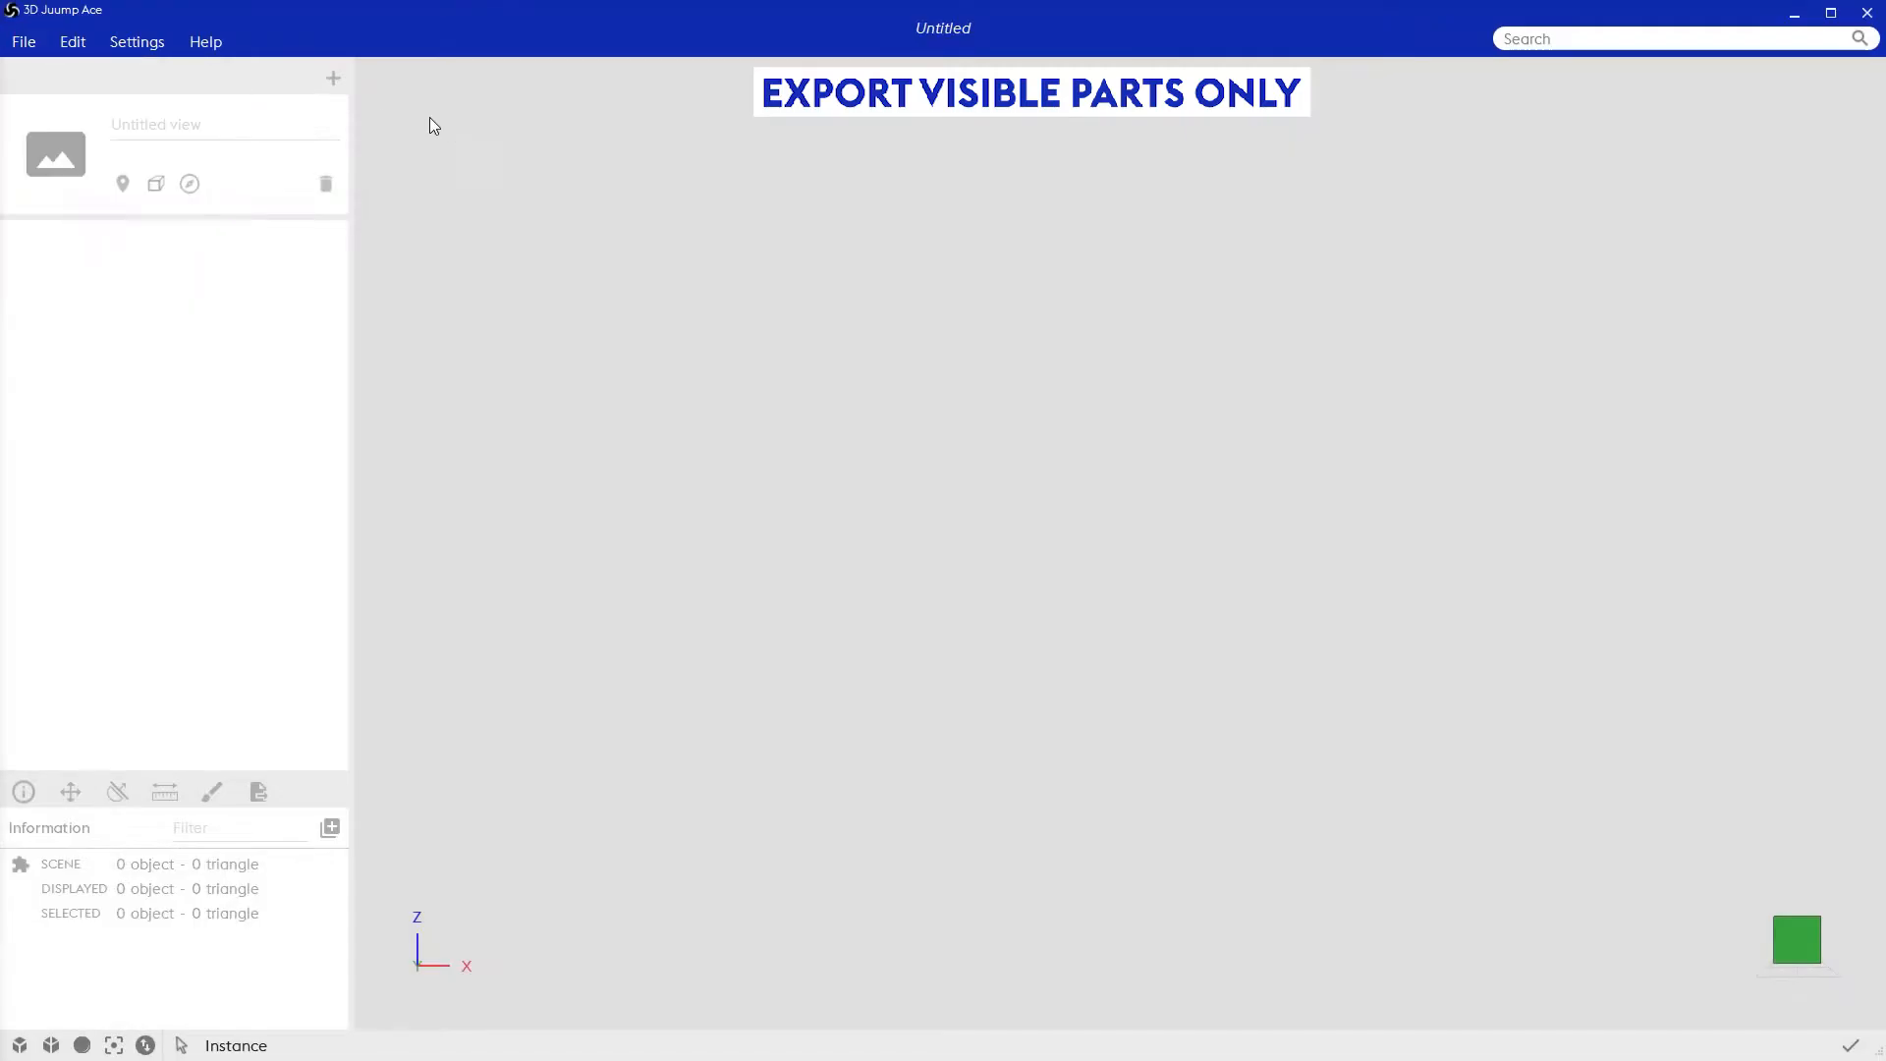
click(21, 42)
click(51, 106)
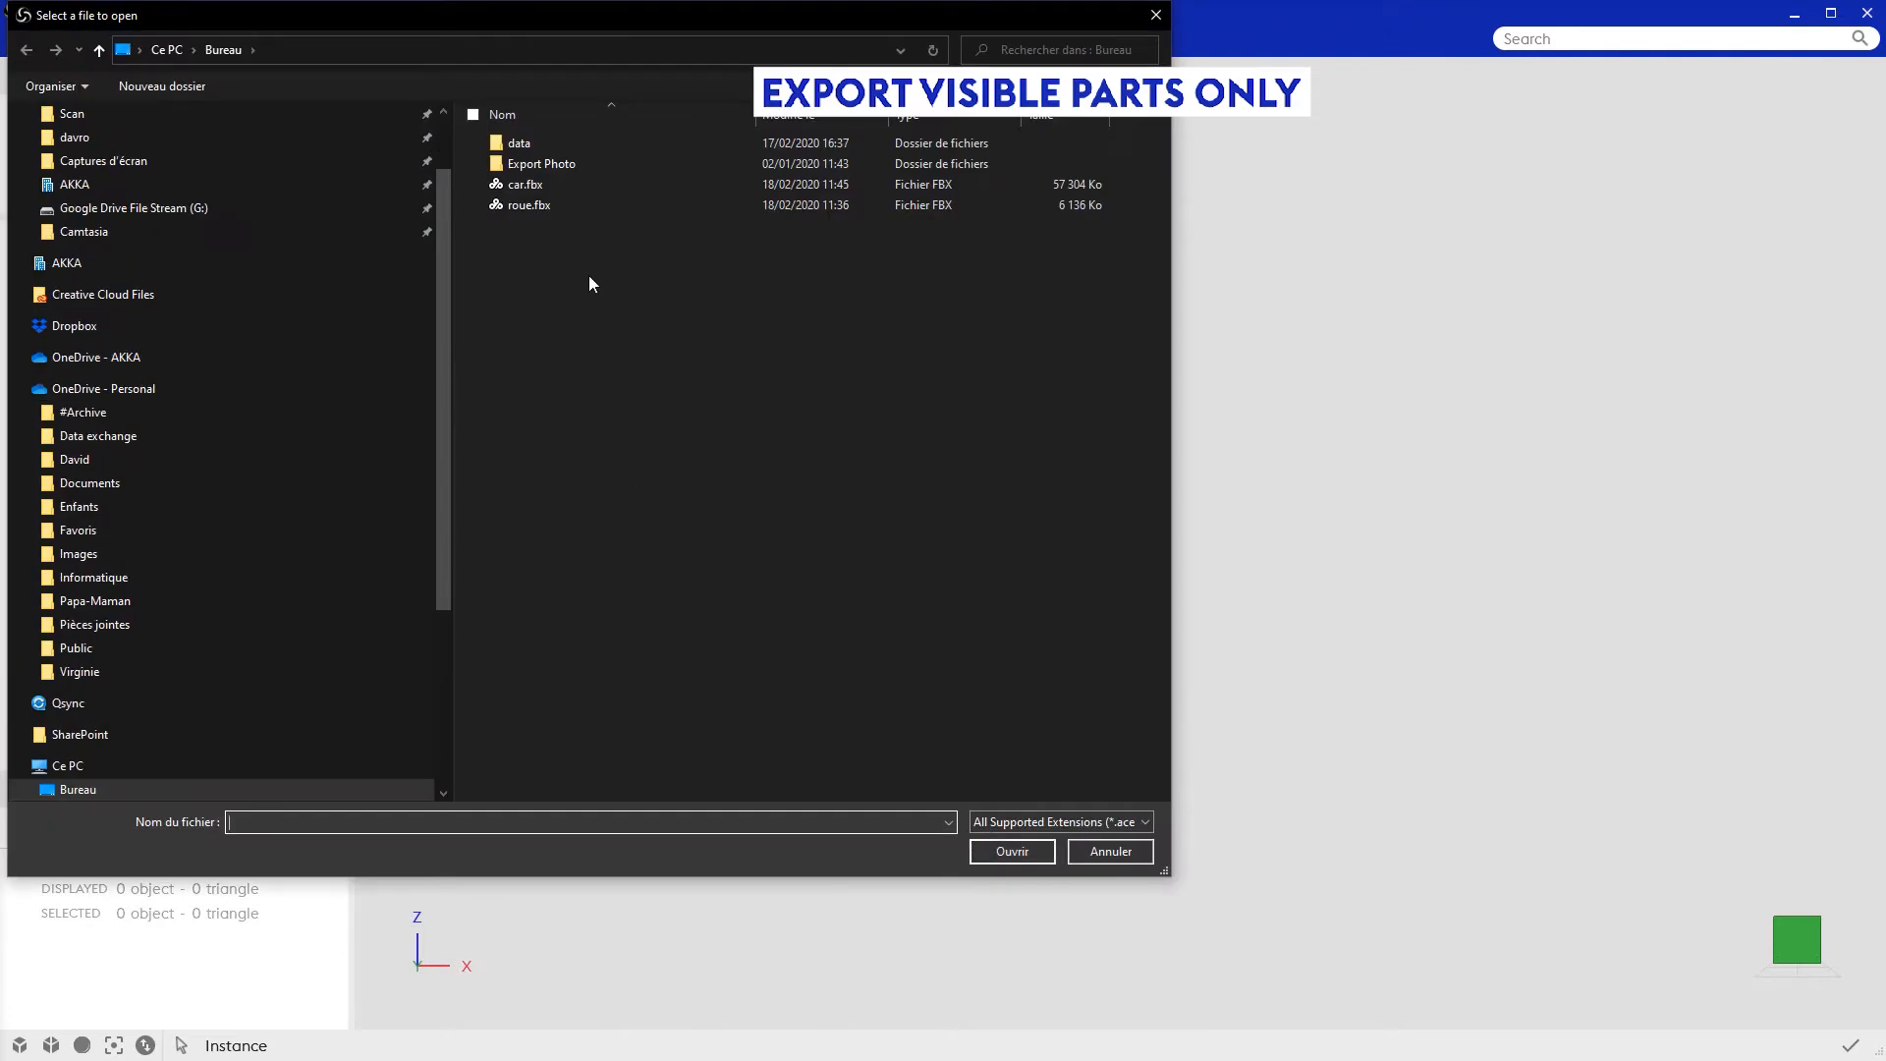
double_click(538, 207)
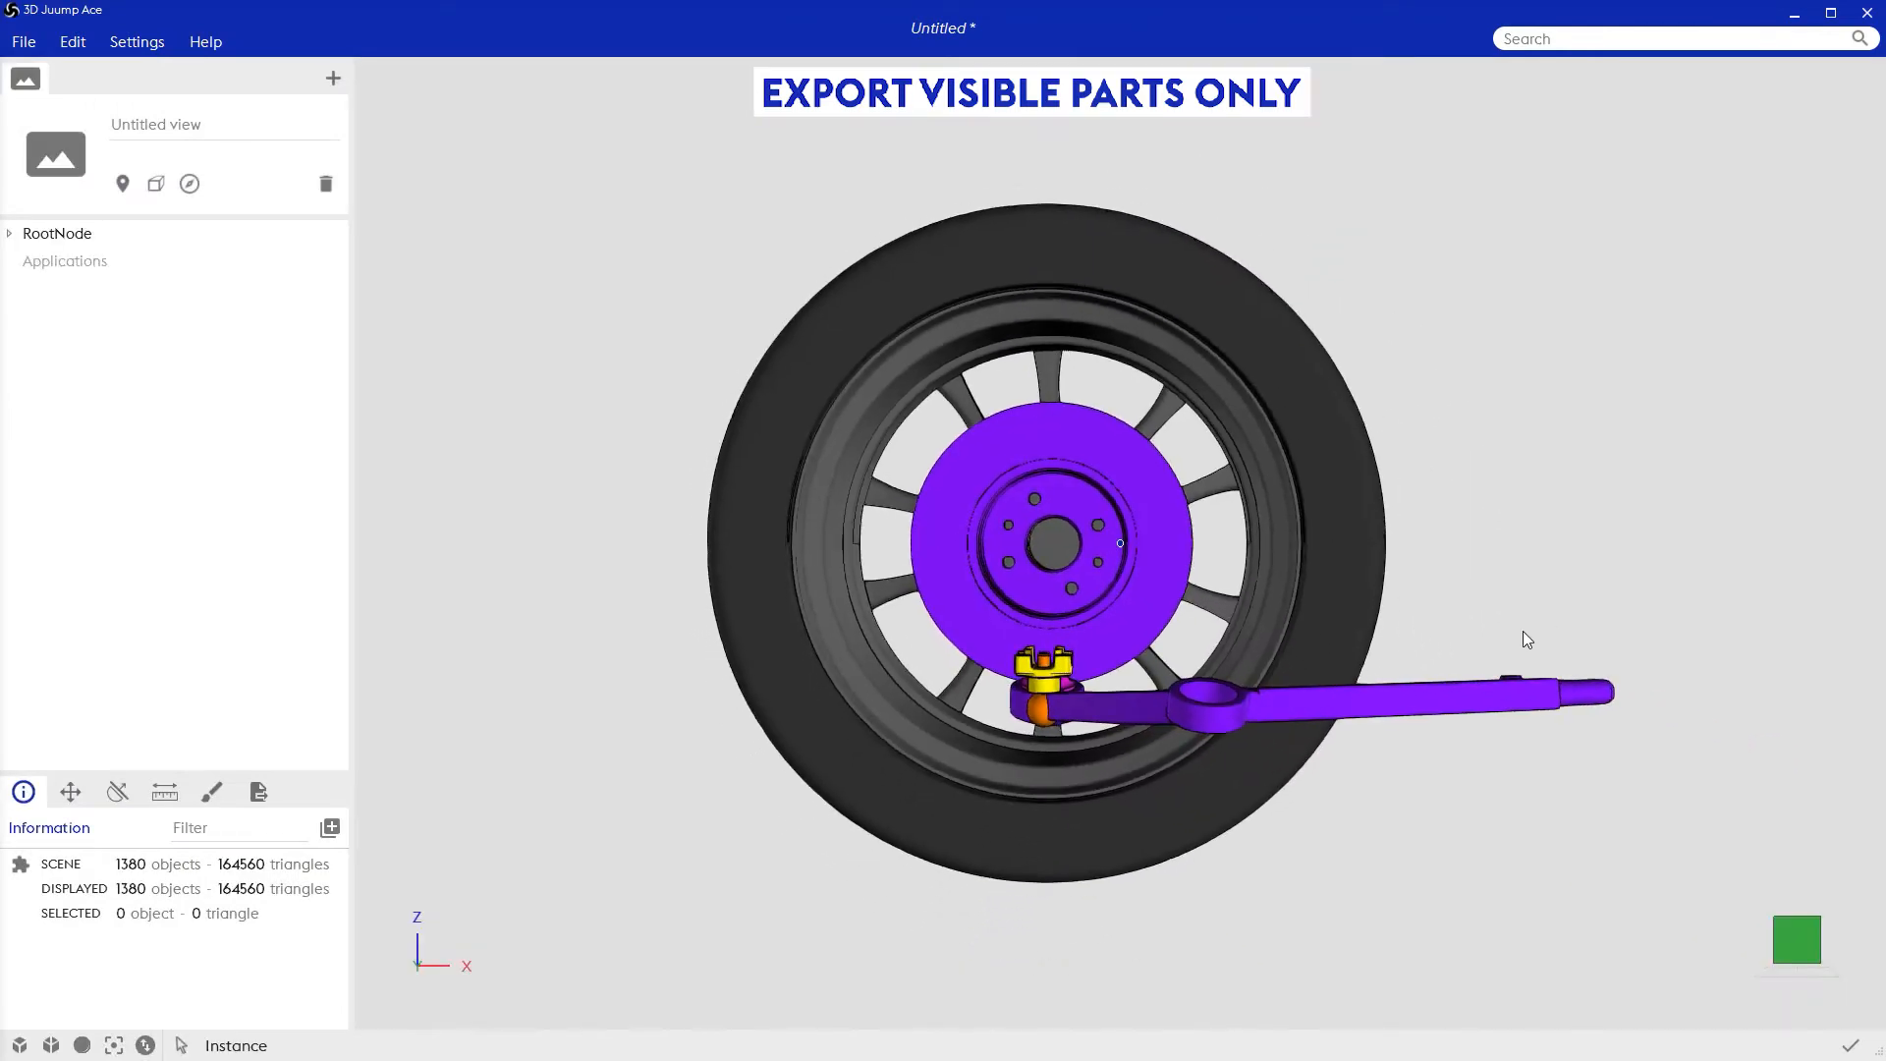
drag(1434, 613, 992, 621)
scroll(992, 621, down, 5)
drag(1459, 619, 1078, 658)
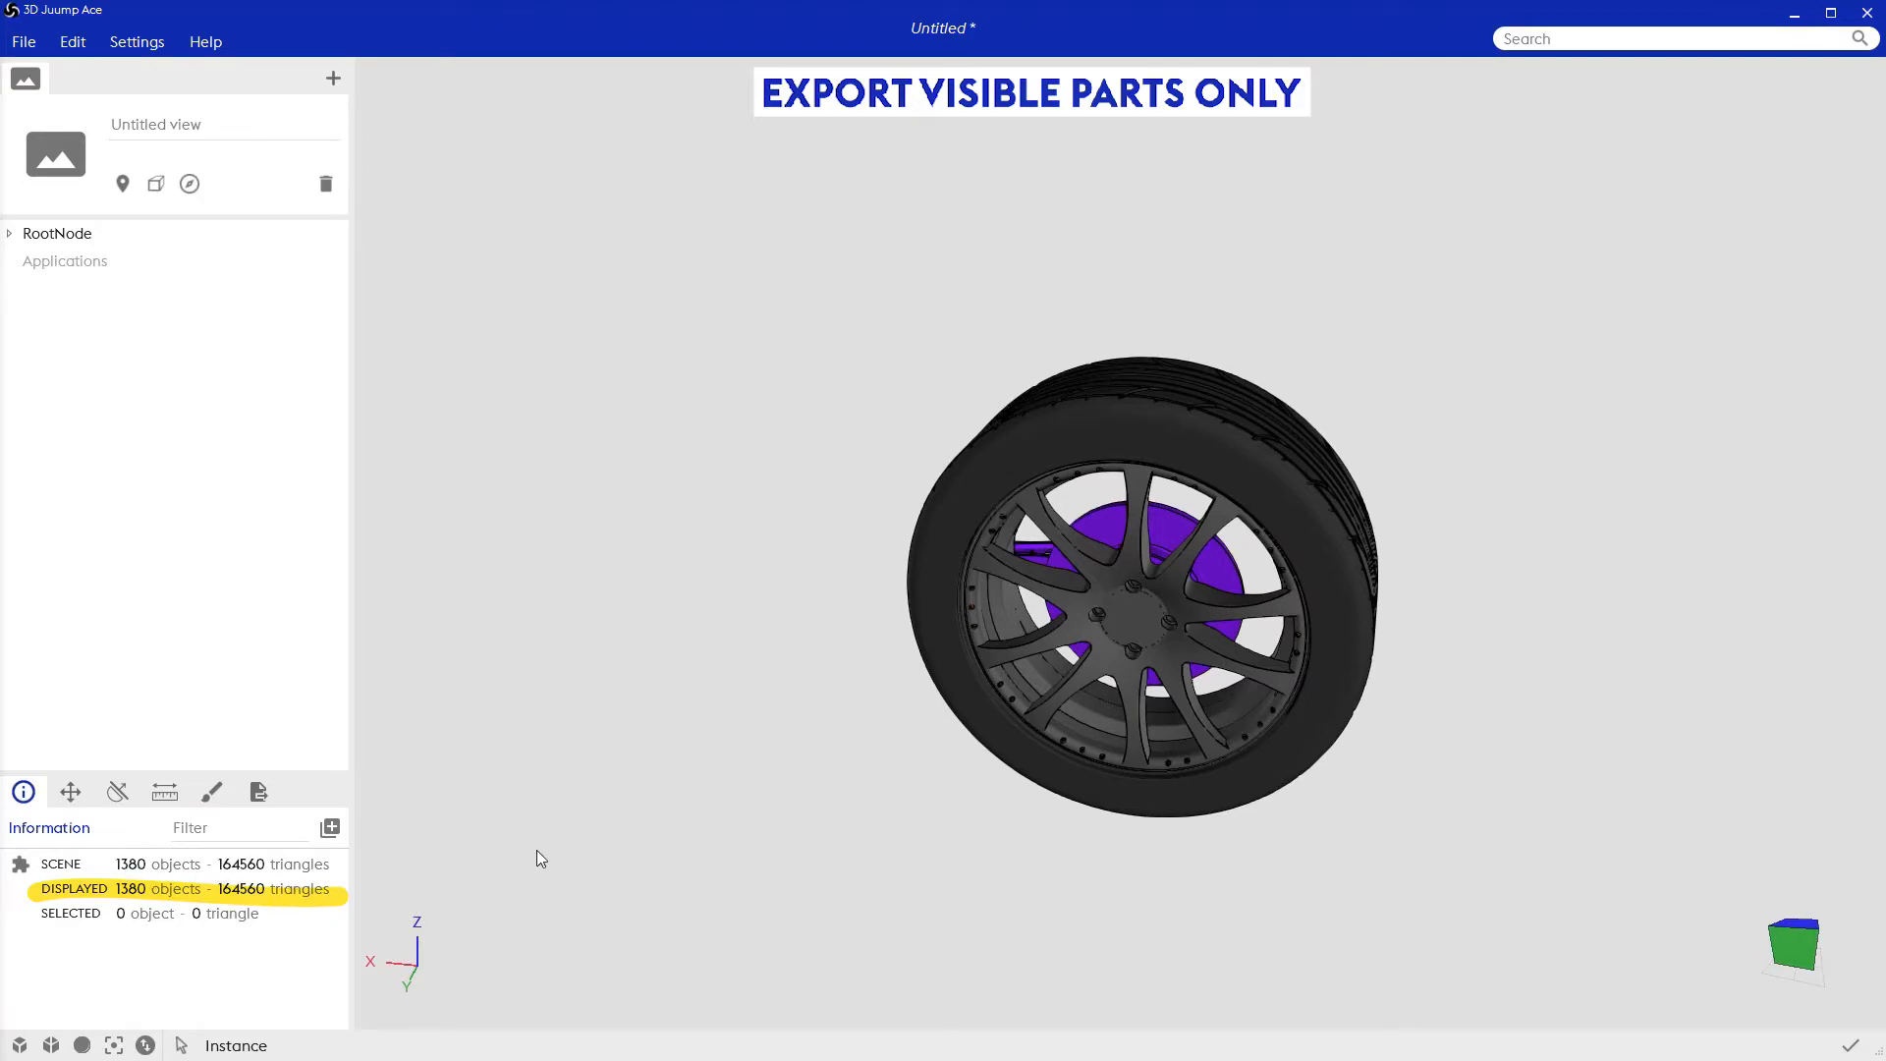
mouse_move(868, 814)
mouse_down()
mouse_move(851, 779)
mouse_move(812, 884)
mouse_move(1136, 871)
mouse_up()
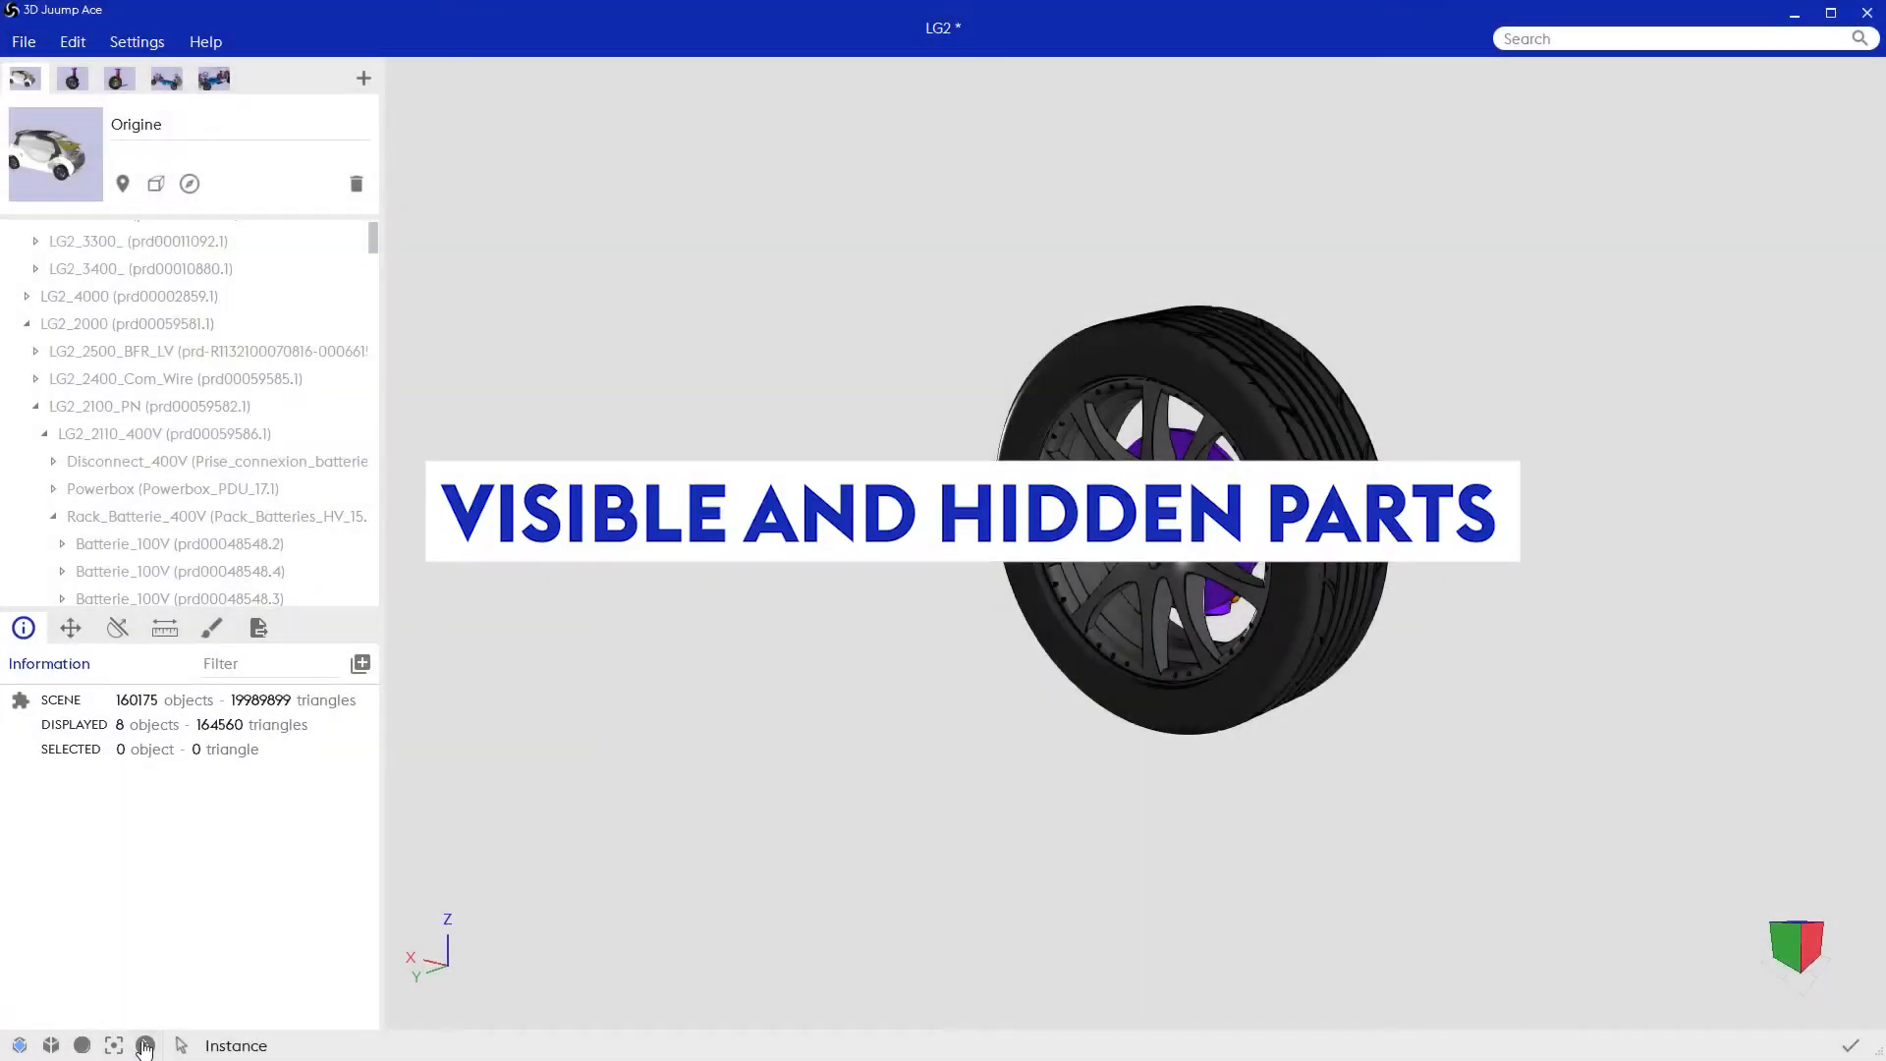
Step: Switch the LG2 scene from its visible parts to its hidden parts and inspect the car without the wheel
click(146, 1045)
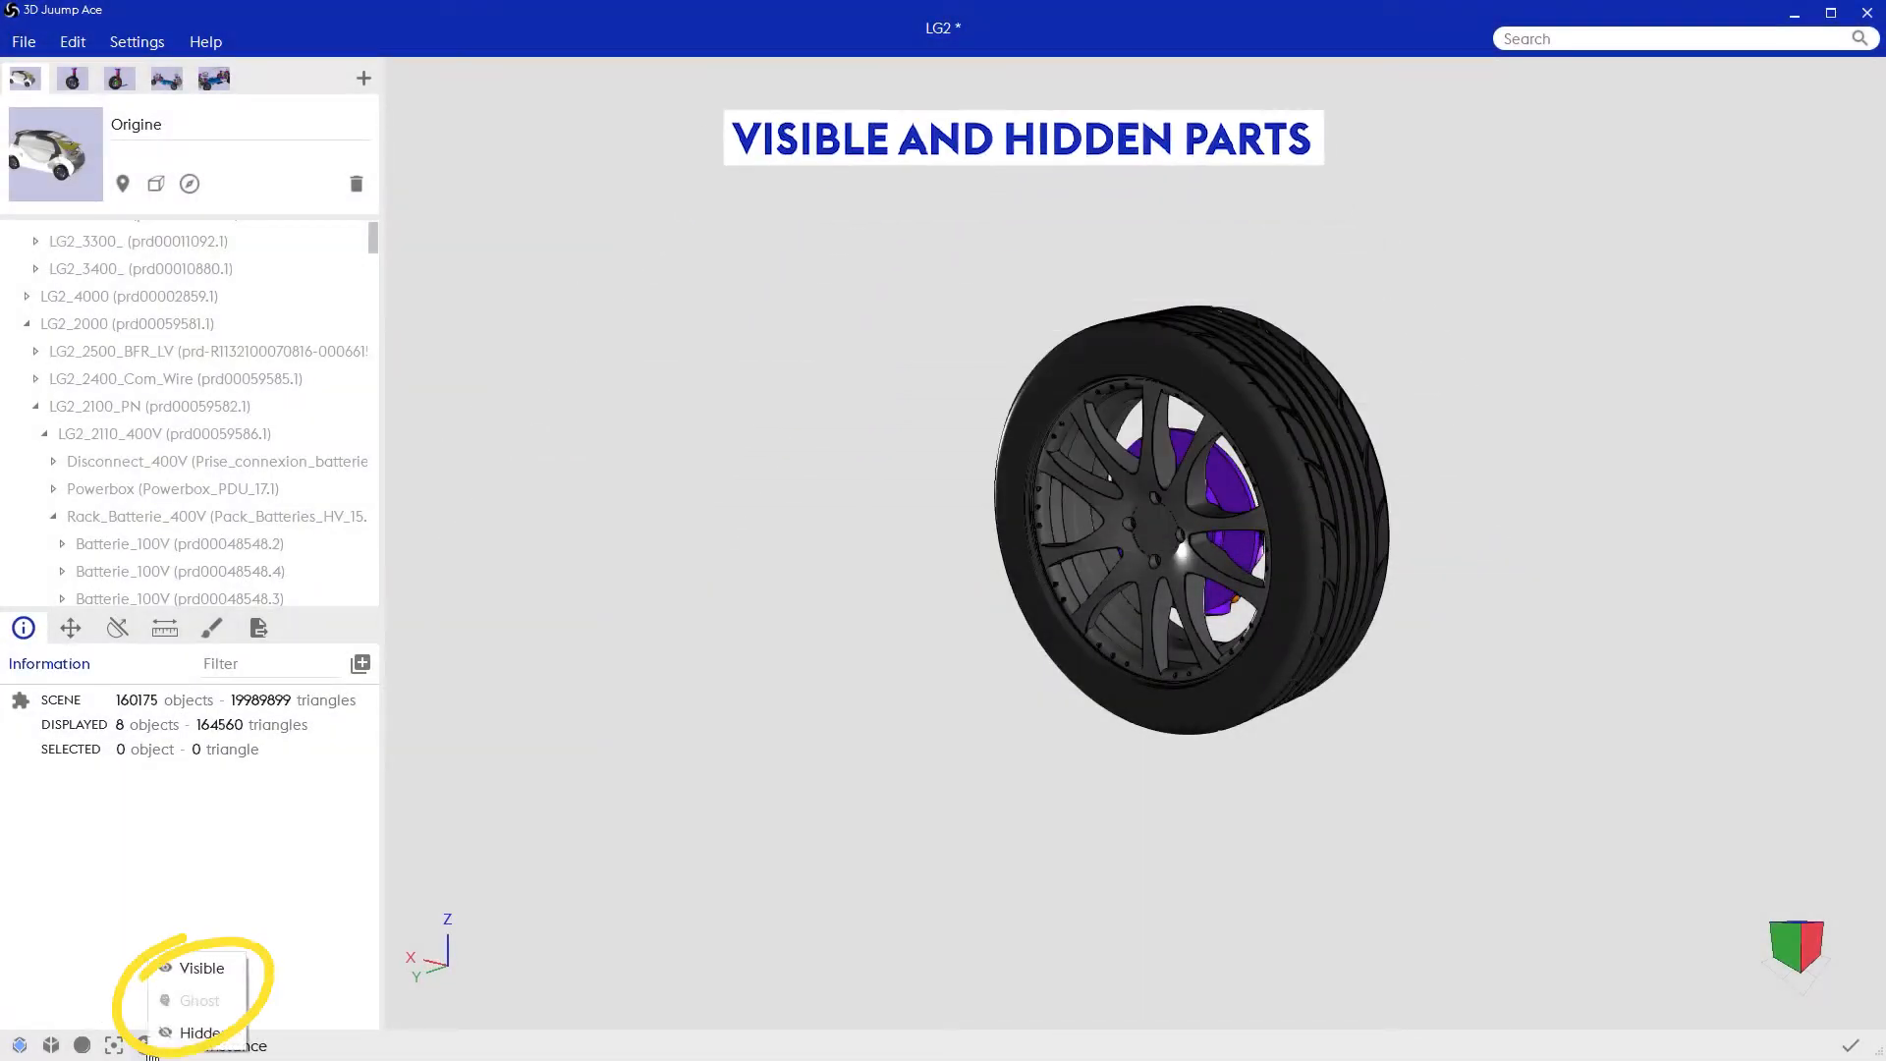
click(201, 969)
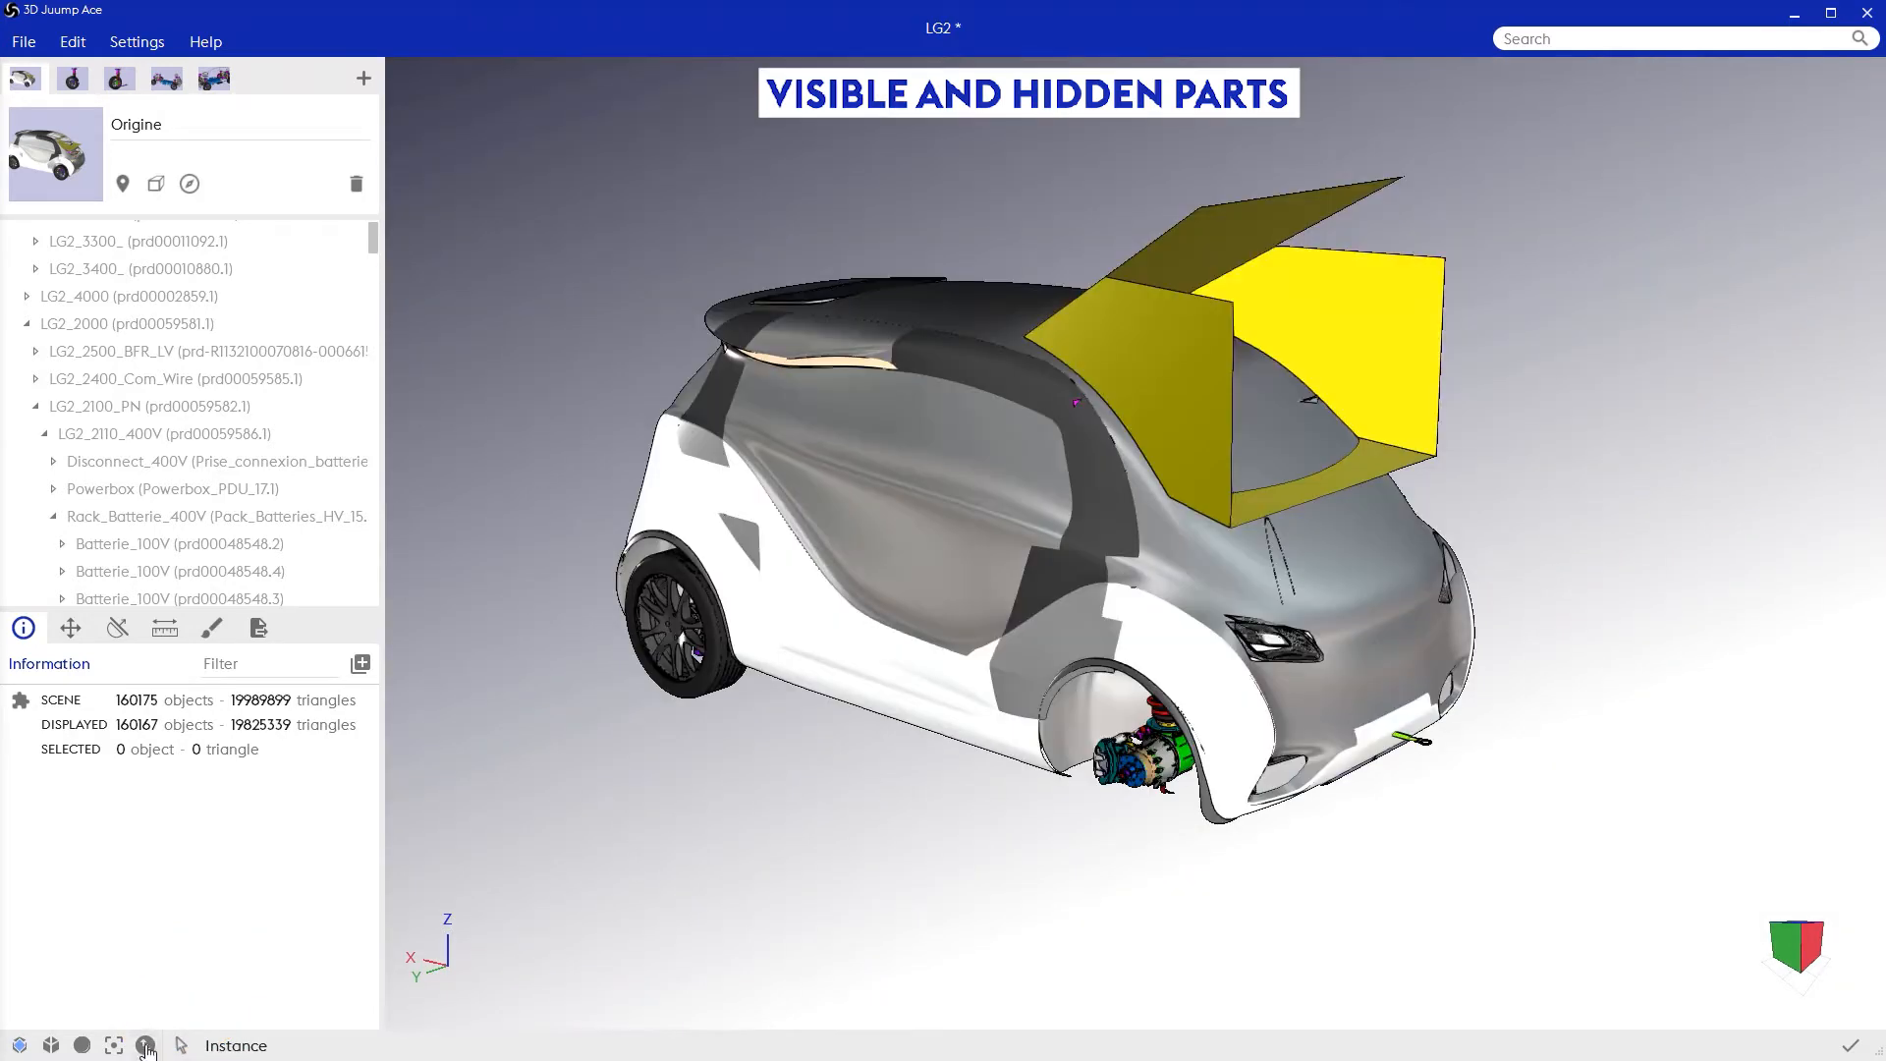
click(145, 1046)
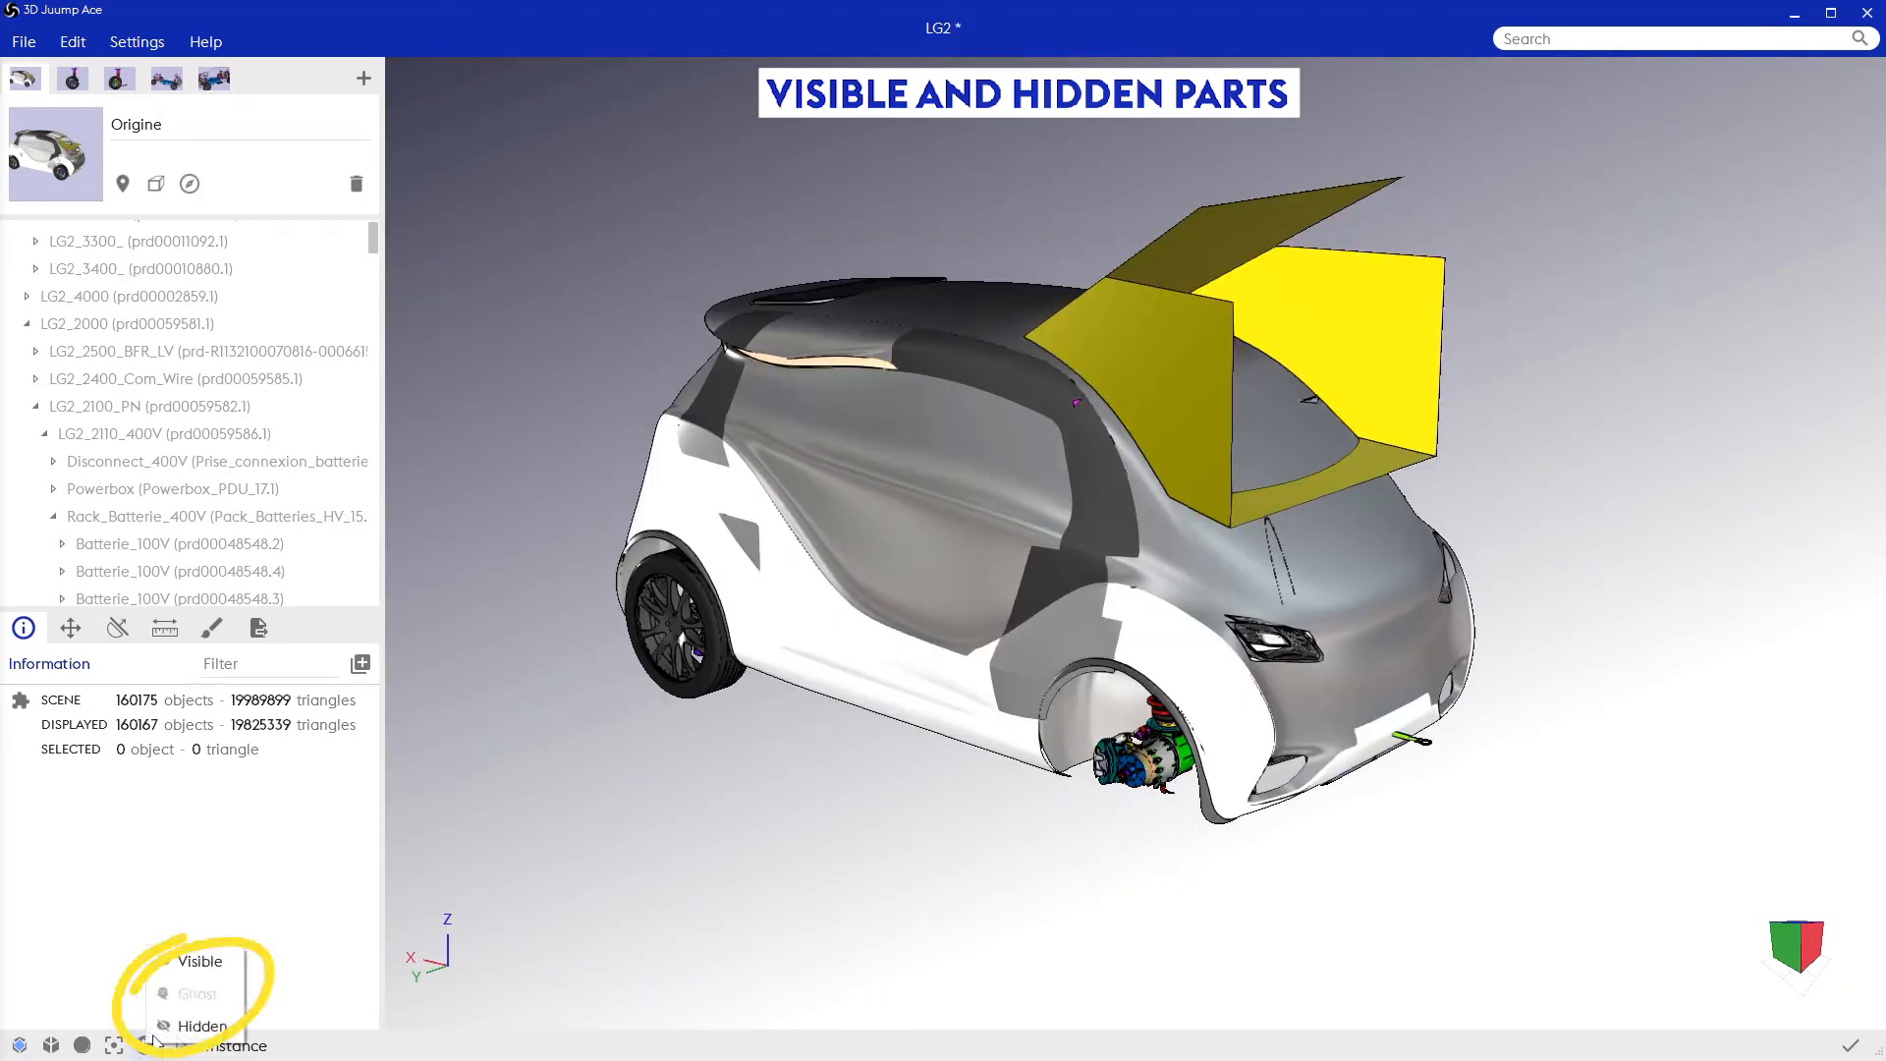
click(702, 791)
middle_drag(1532, 805, 1489, 782)
drag(1489, 782, 1519, 805)
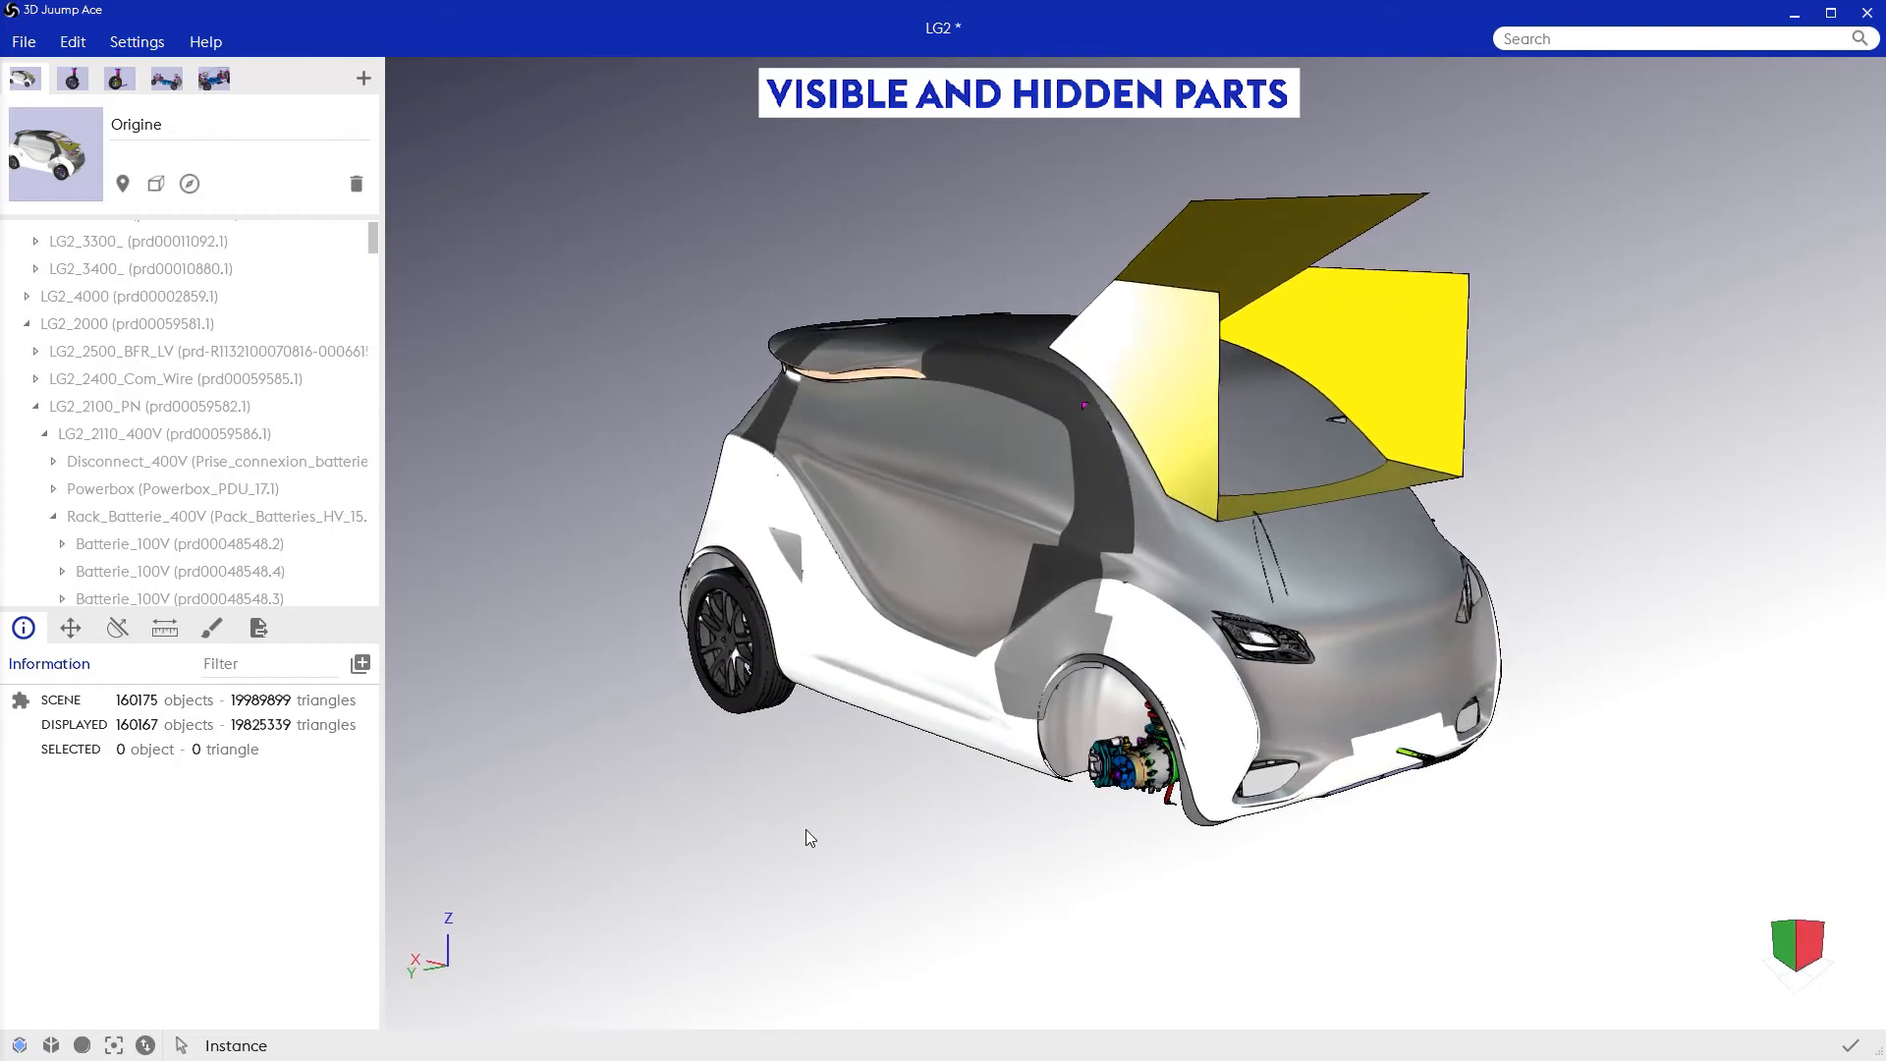
Step: Select all hidden parts, make them visible again and switch the display back to the visible parts
key(ctrl+a)
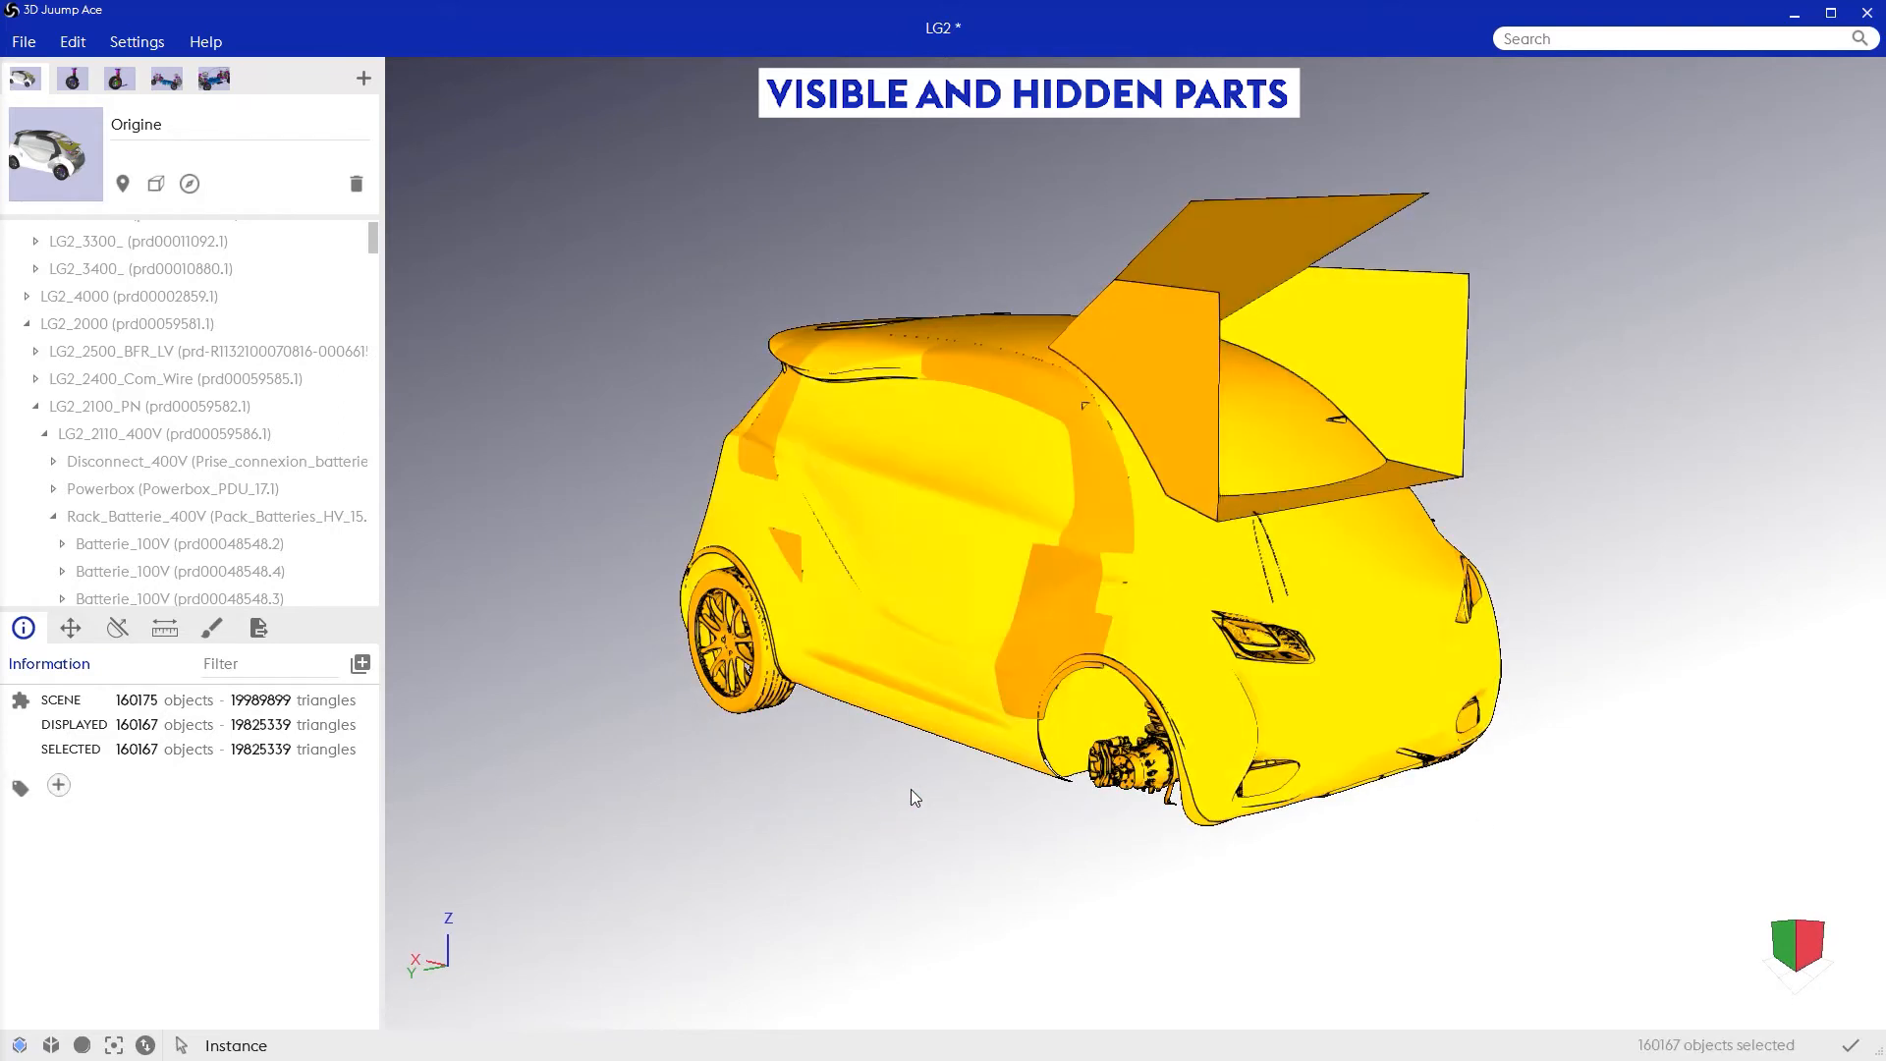
right_click(980, 640)
click(1005, 656)
click(145, 1046)
click(201, 970)
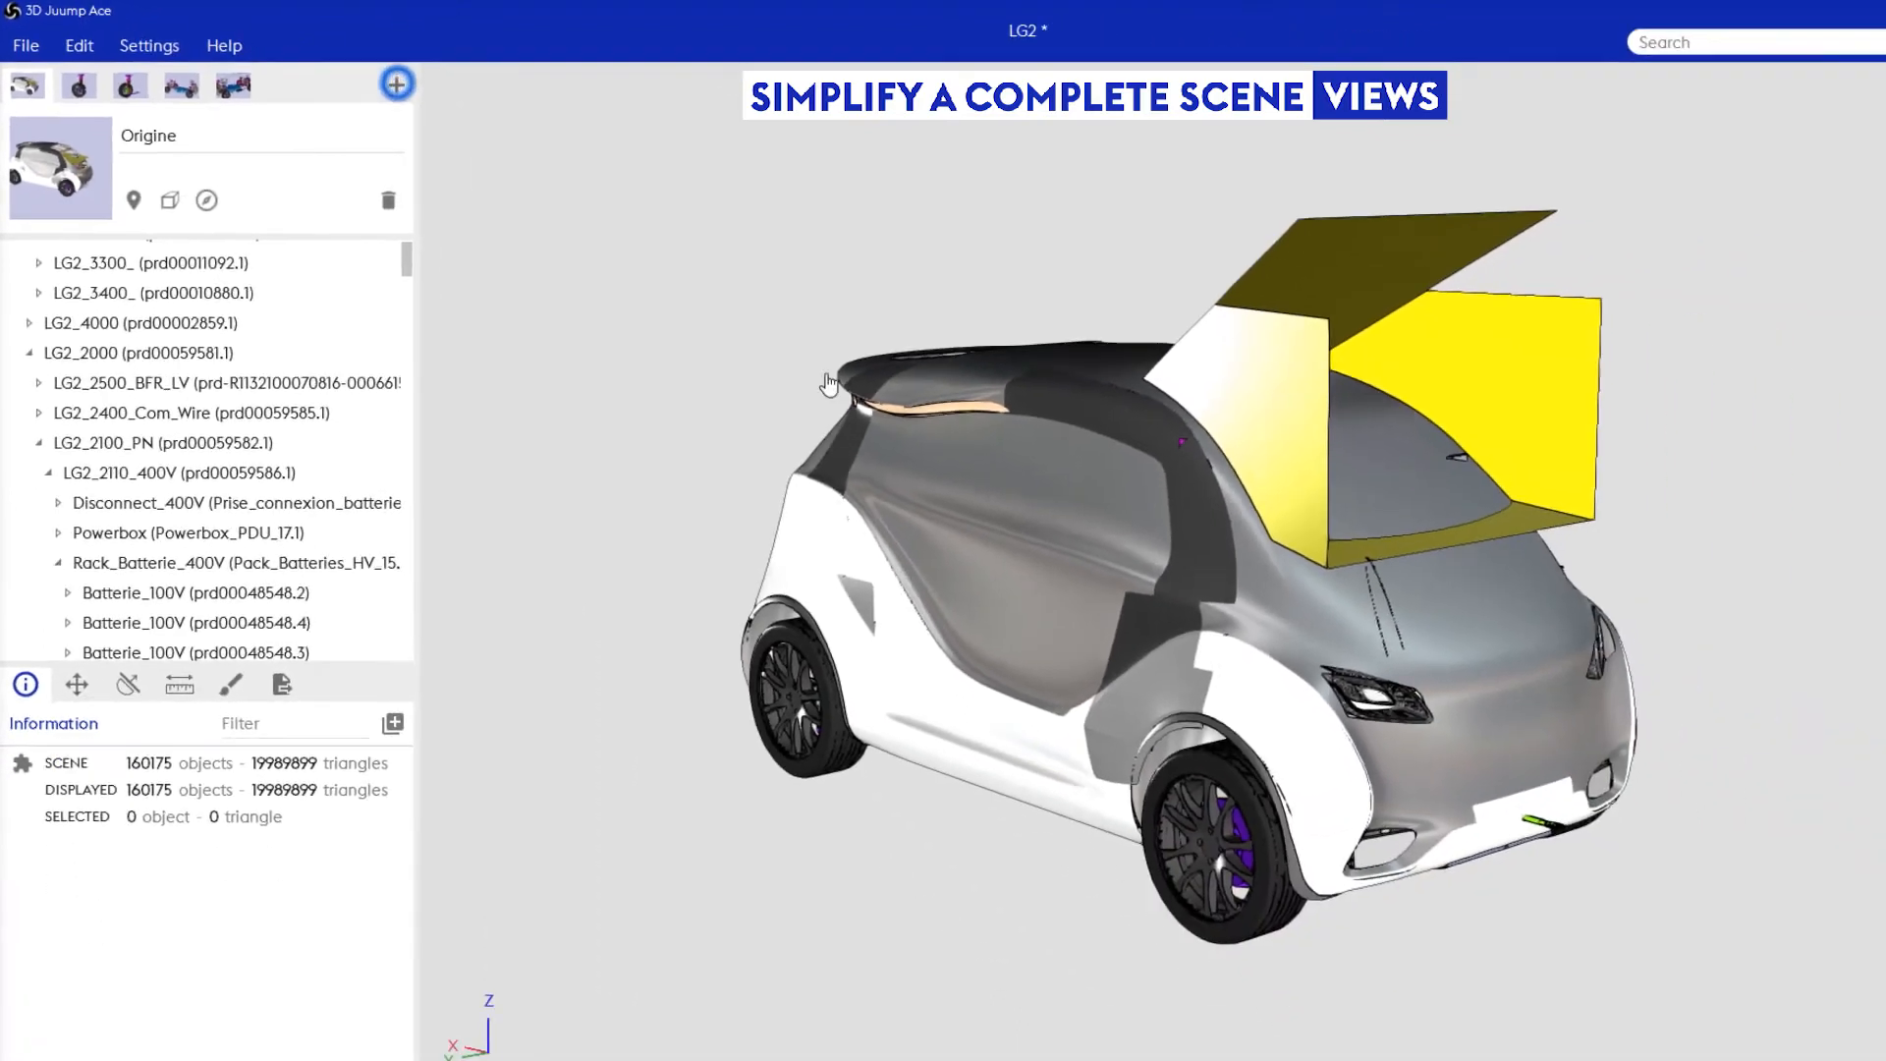
Step: Create a new view of the whole car named light and store the current camera position in it
click(546, 120)
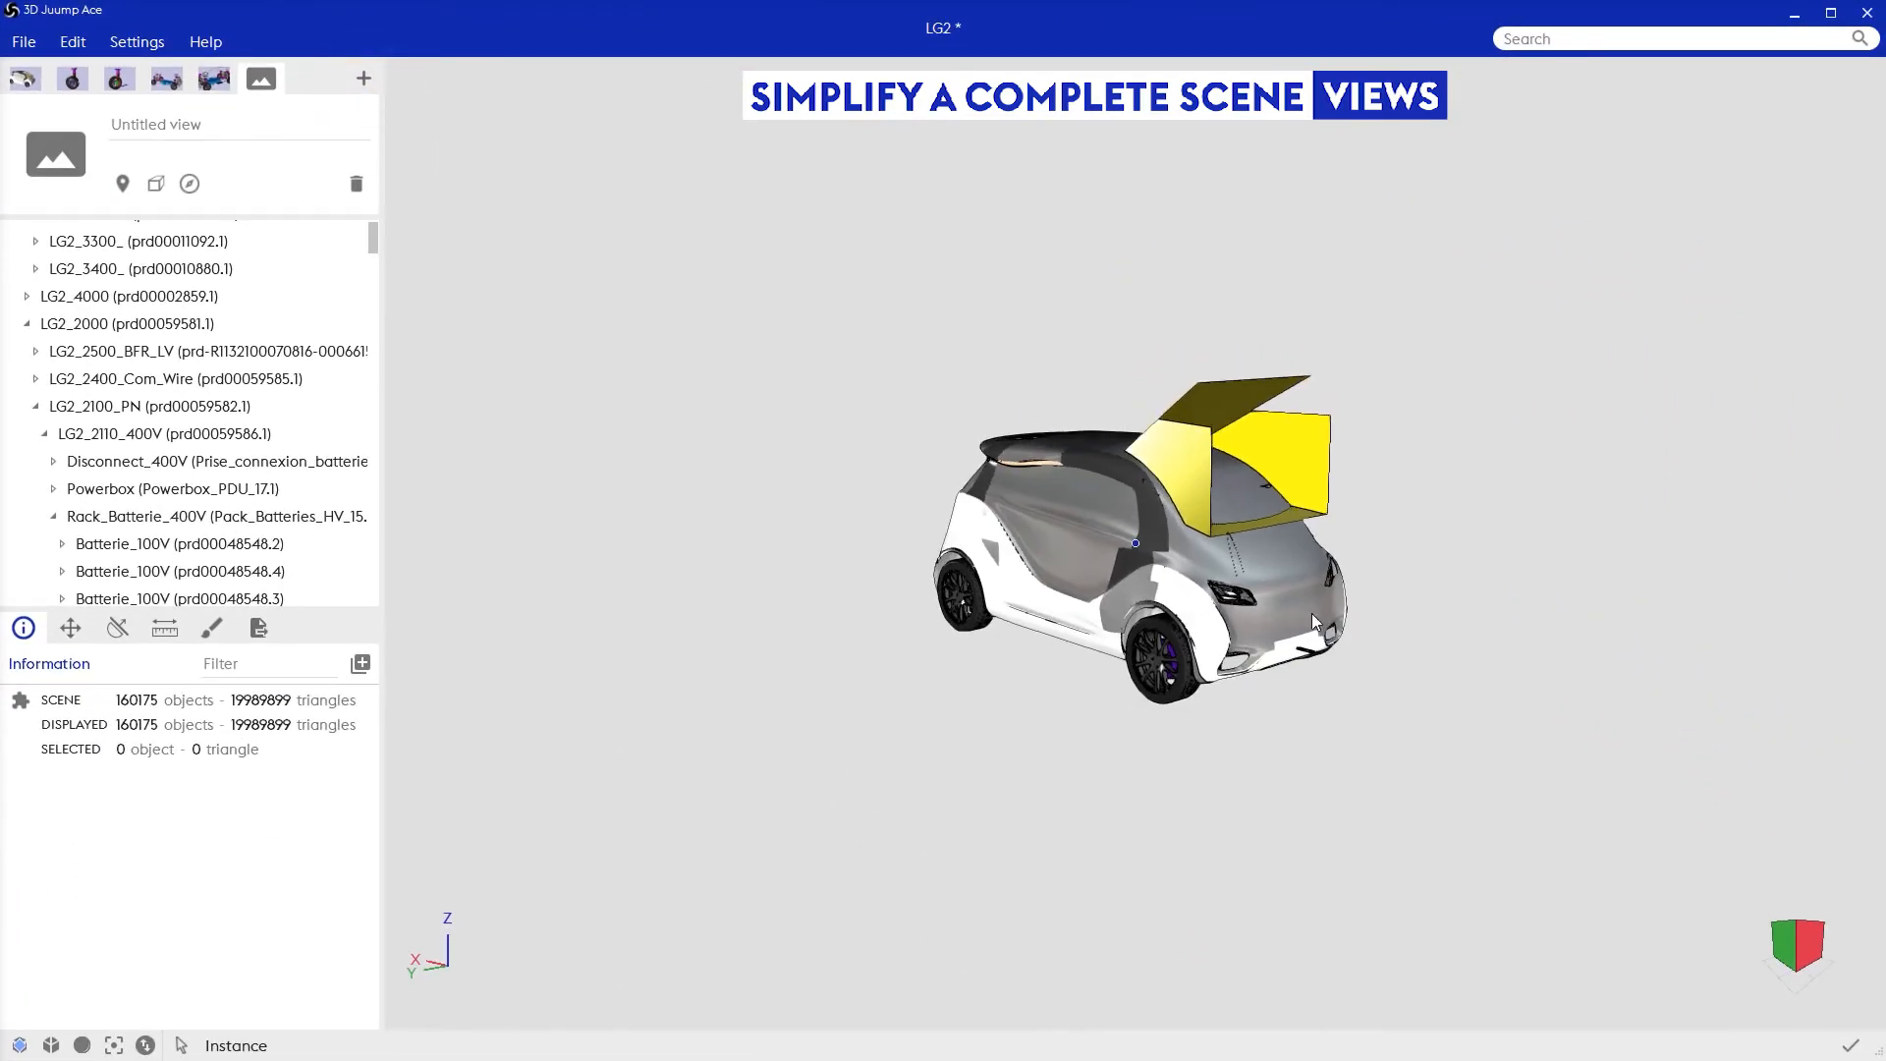
scroll(1338, 619, up, 10)
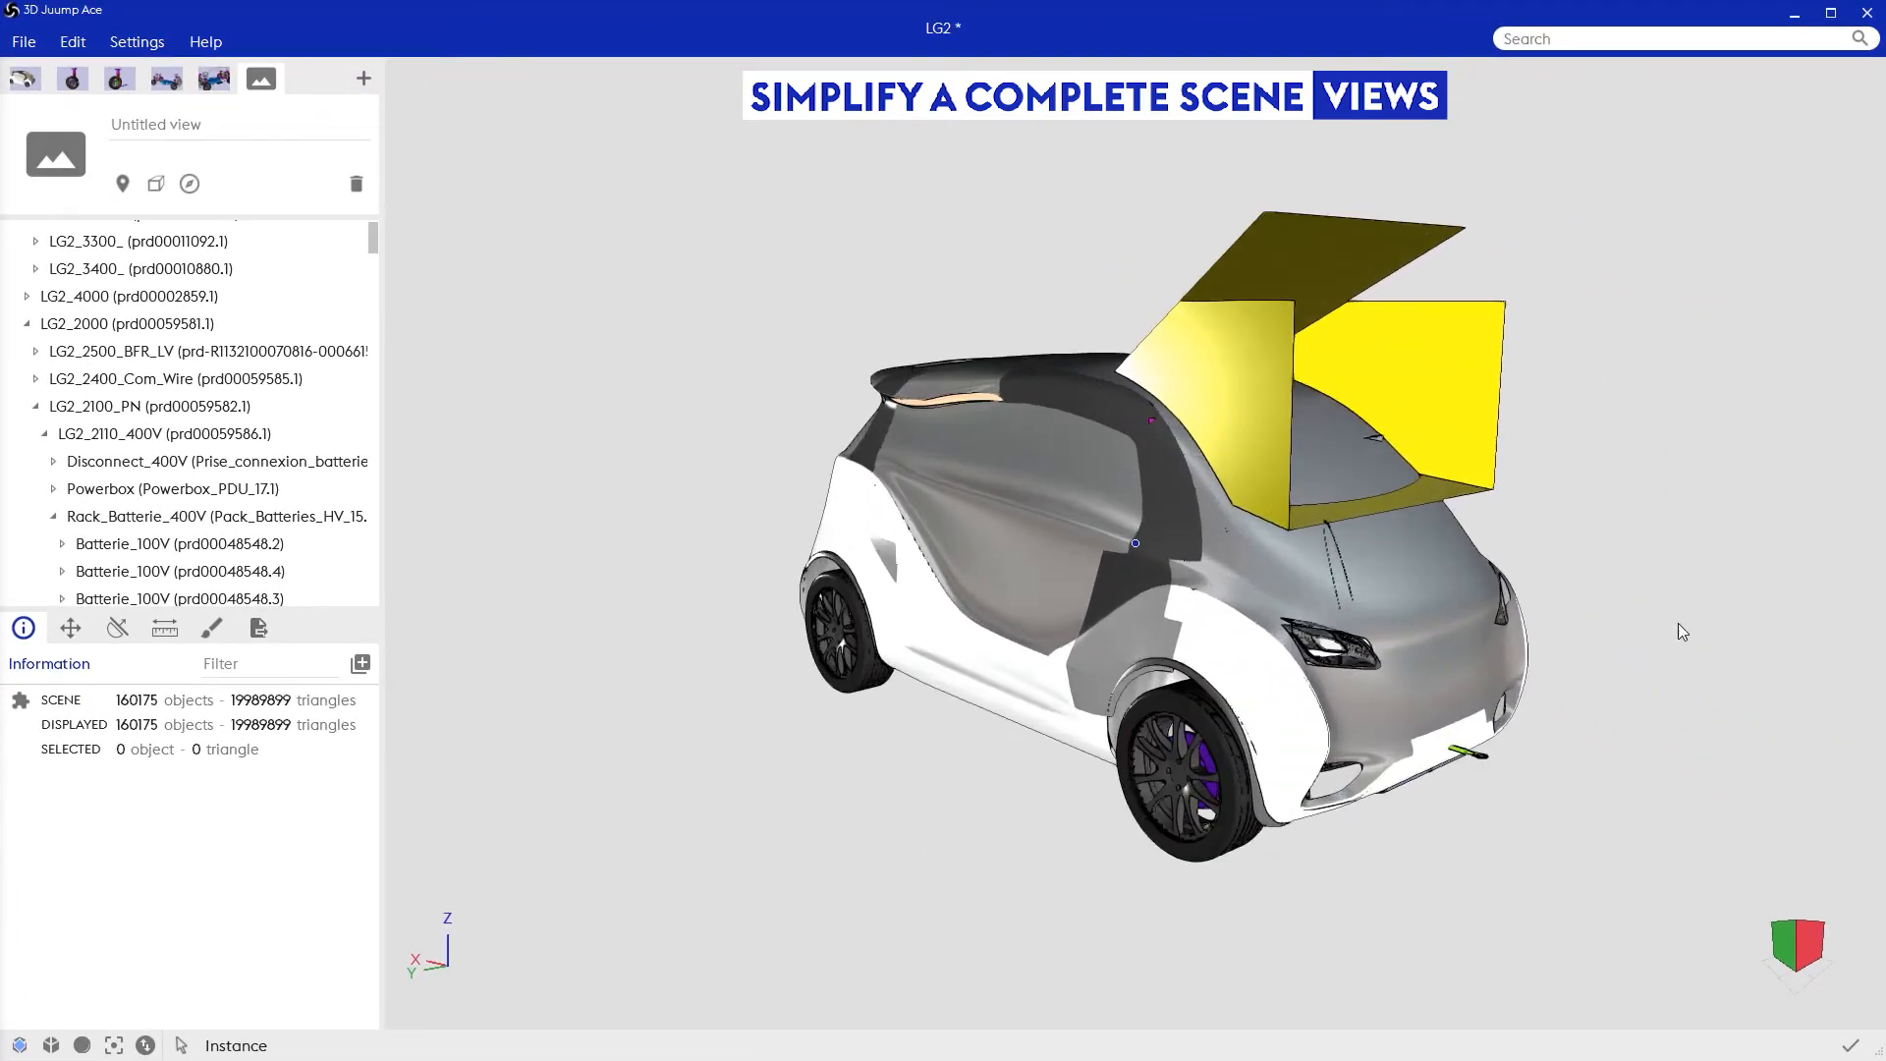
scroll(1690, 628, down, 8)
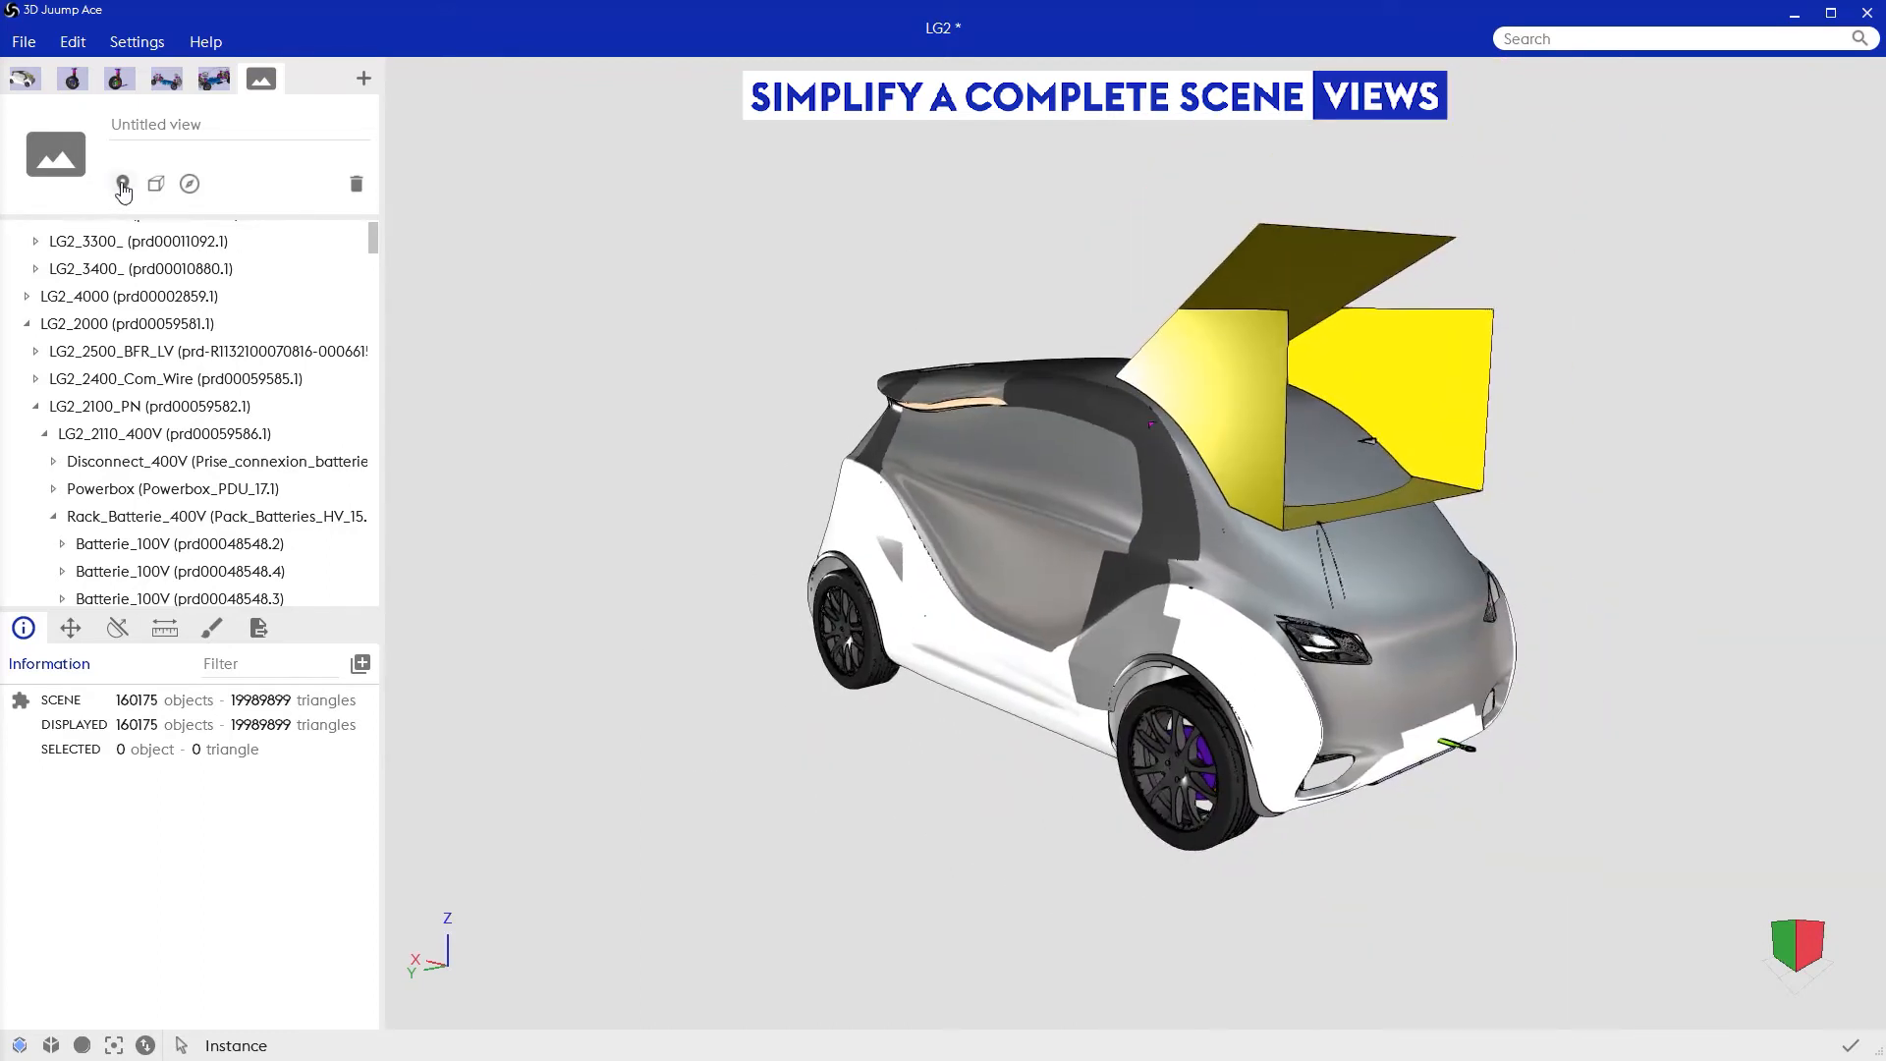
click(148, 138)
text(light)
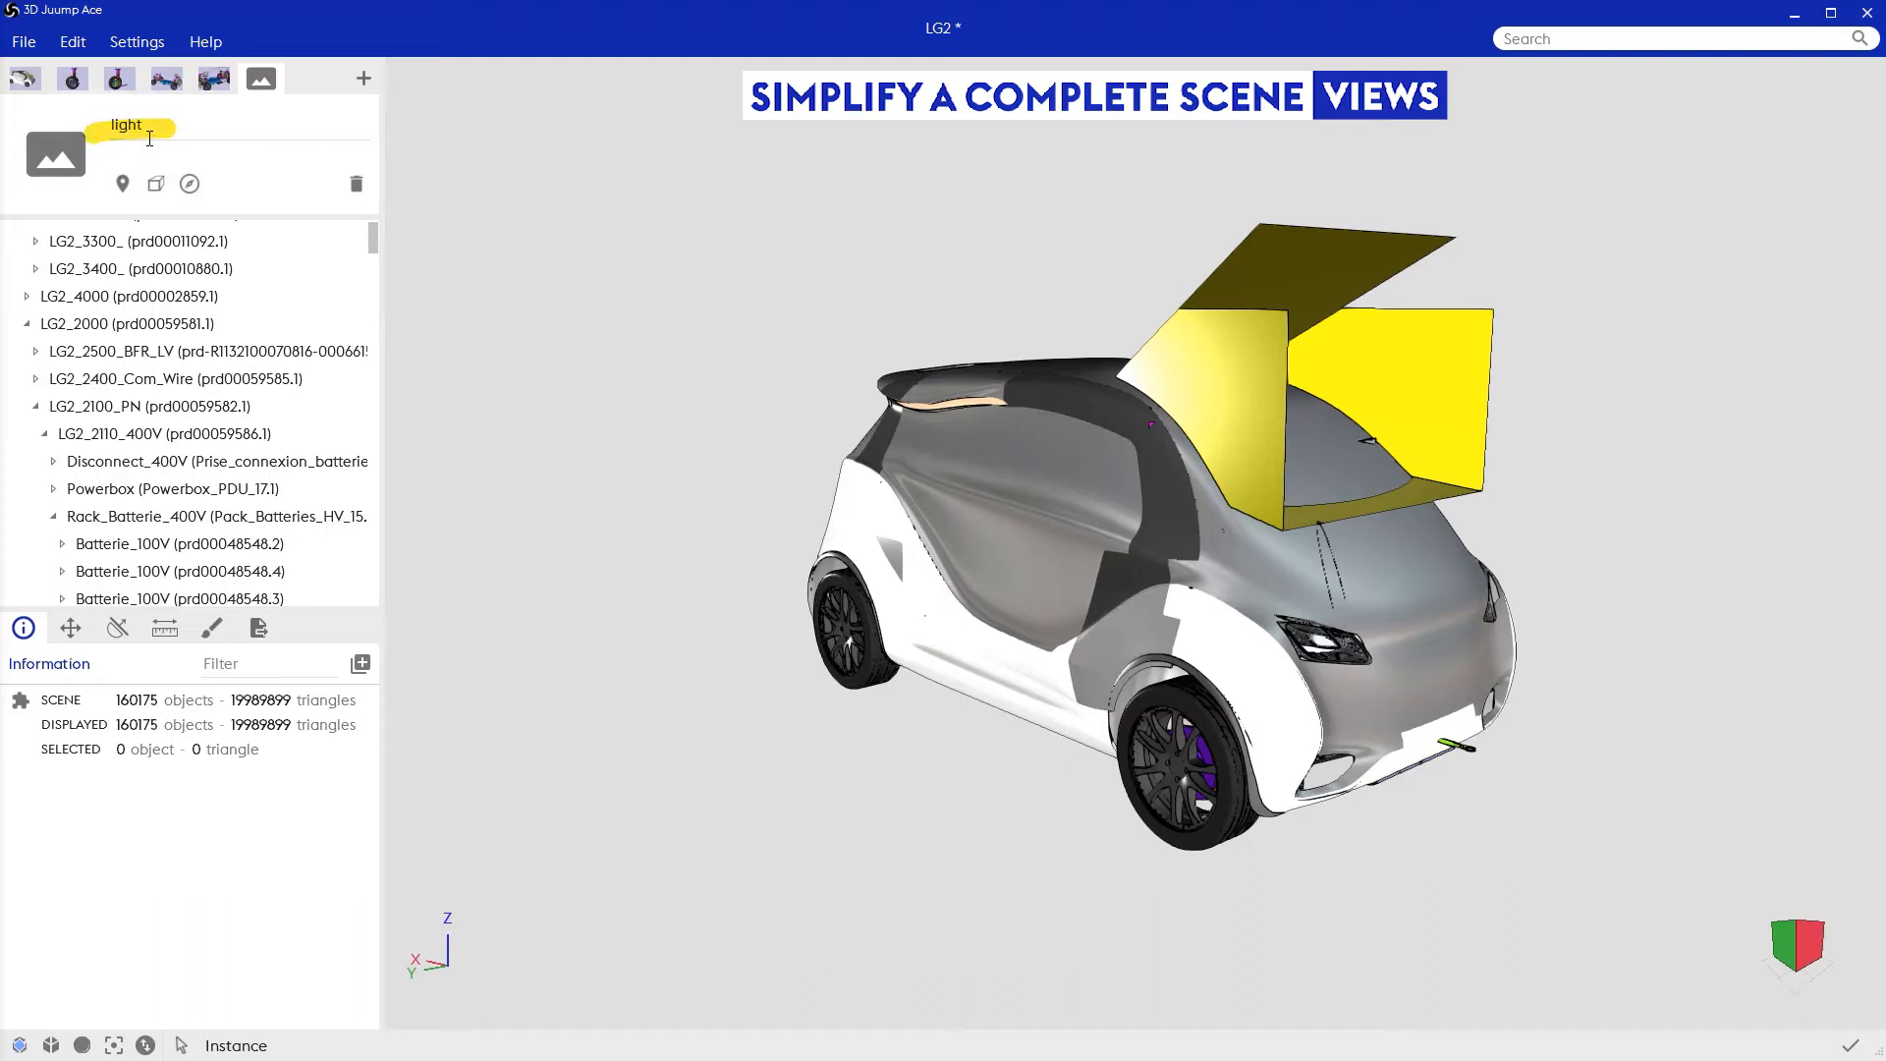
click(122, 184)
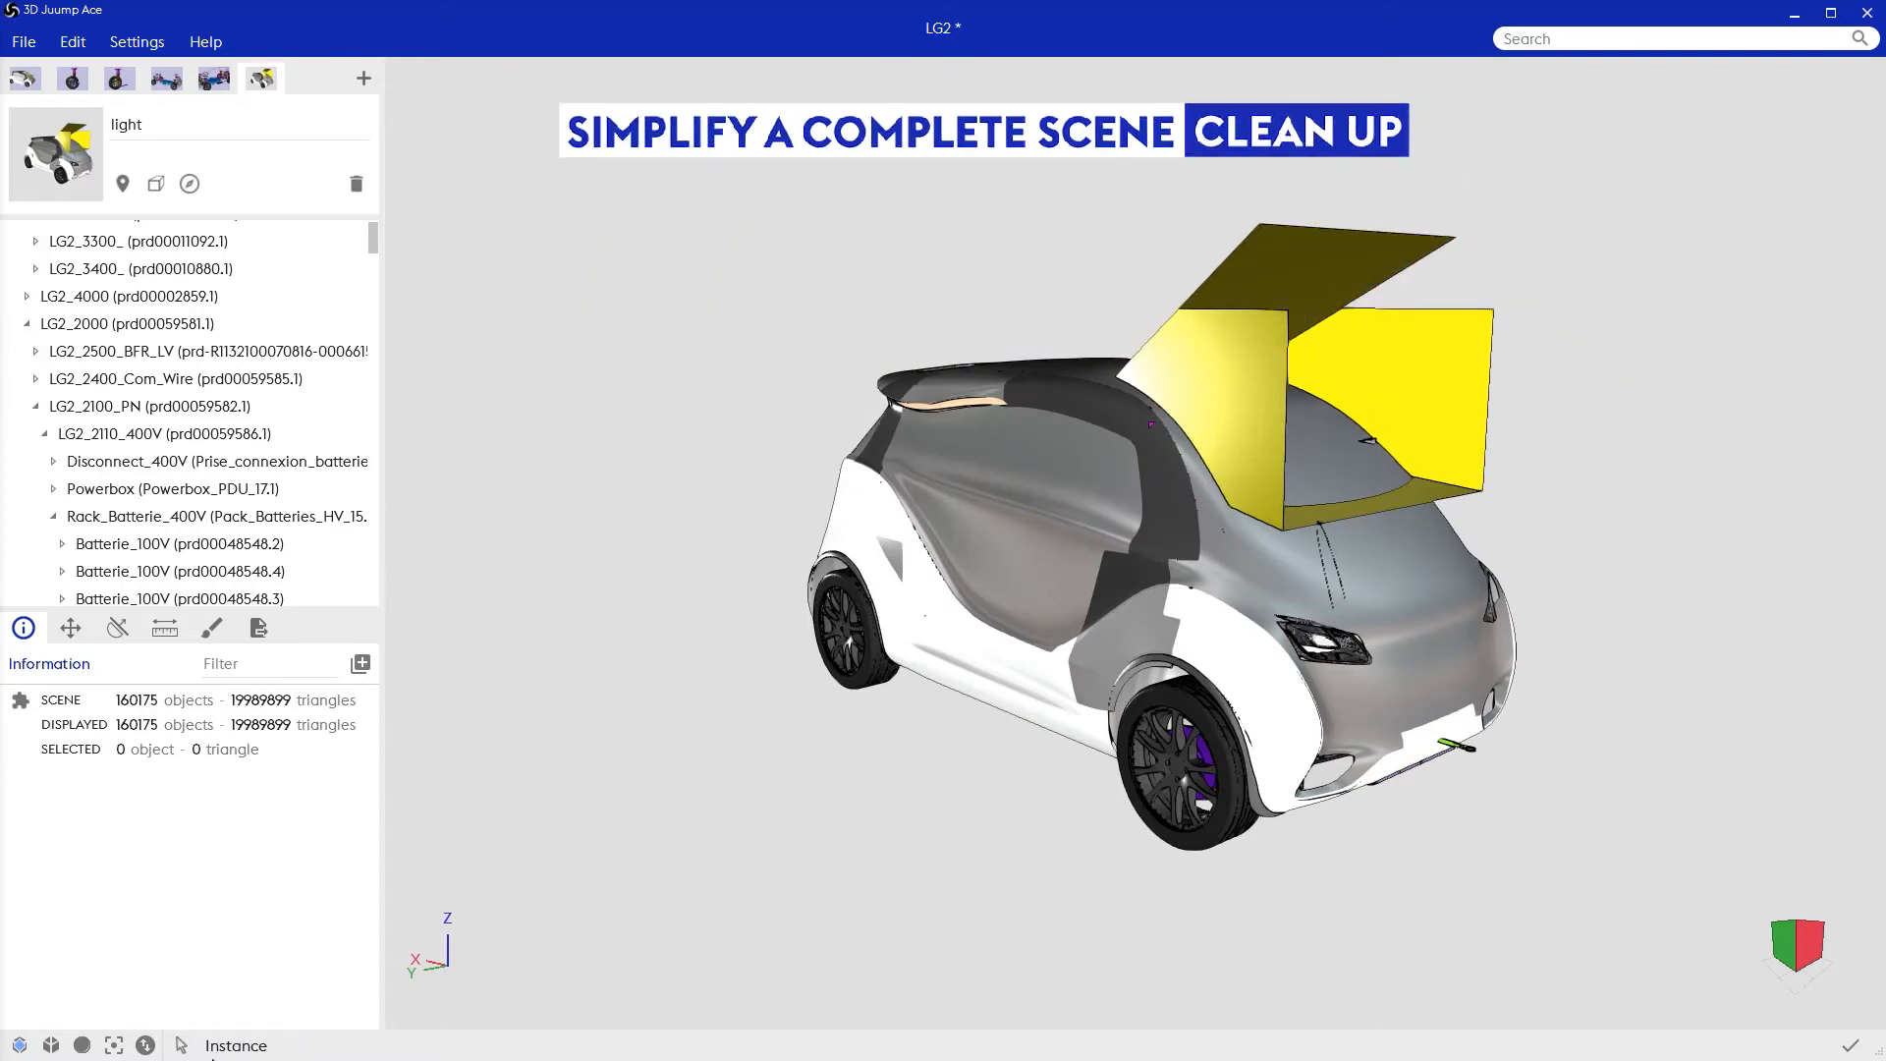
Step: Locate the yellow driver-vision surfaces in the product structure and hide their parent assembly 1220_Vision conducteur
click(1262, 388)
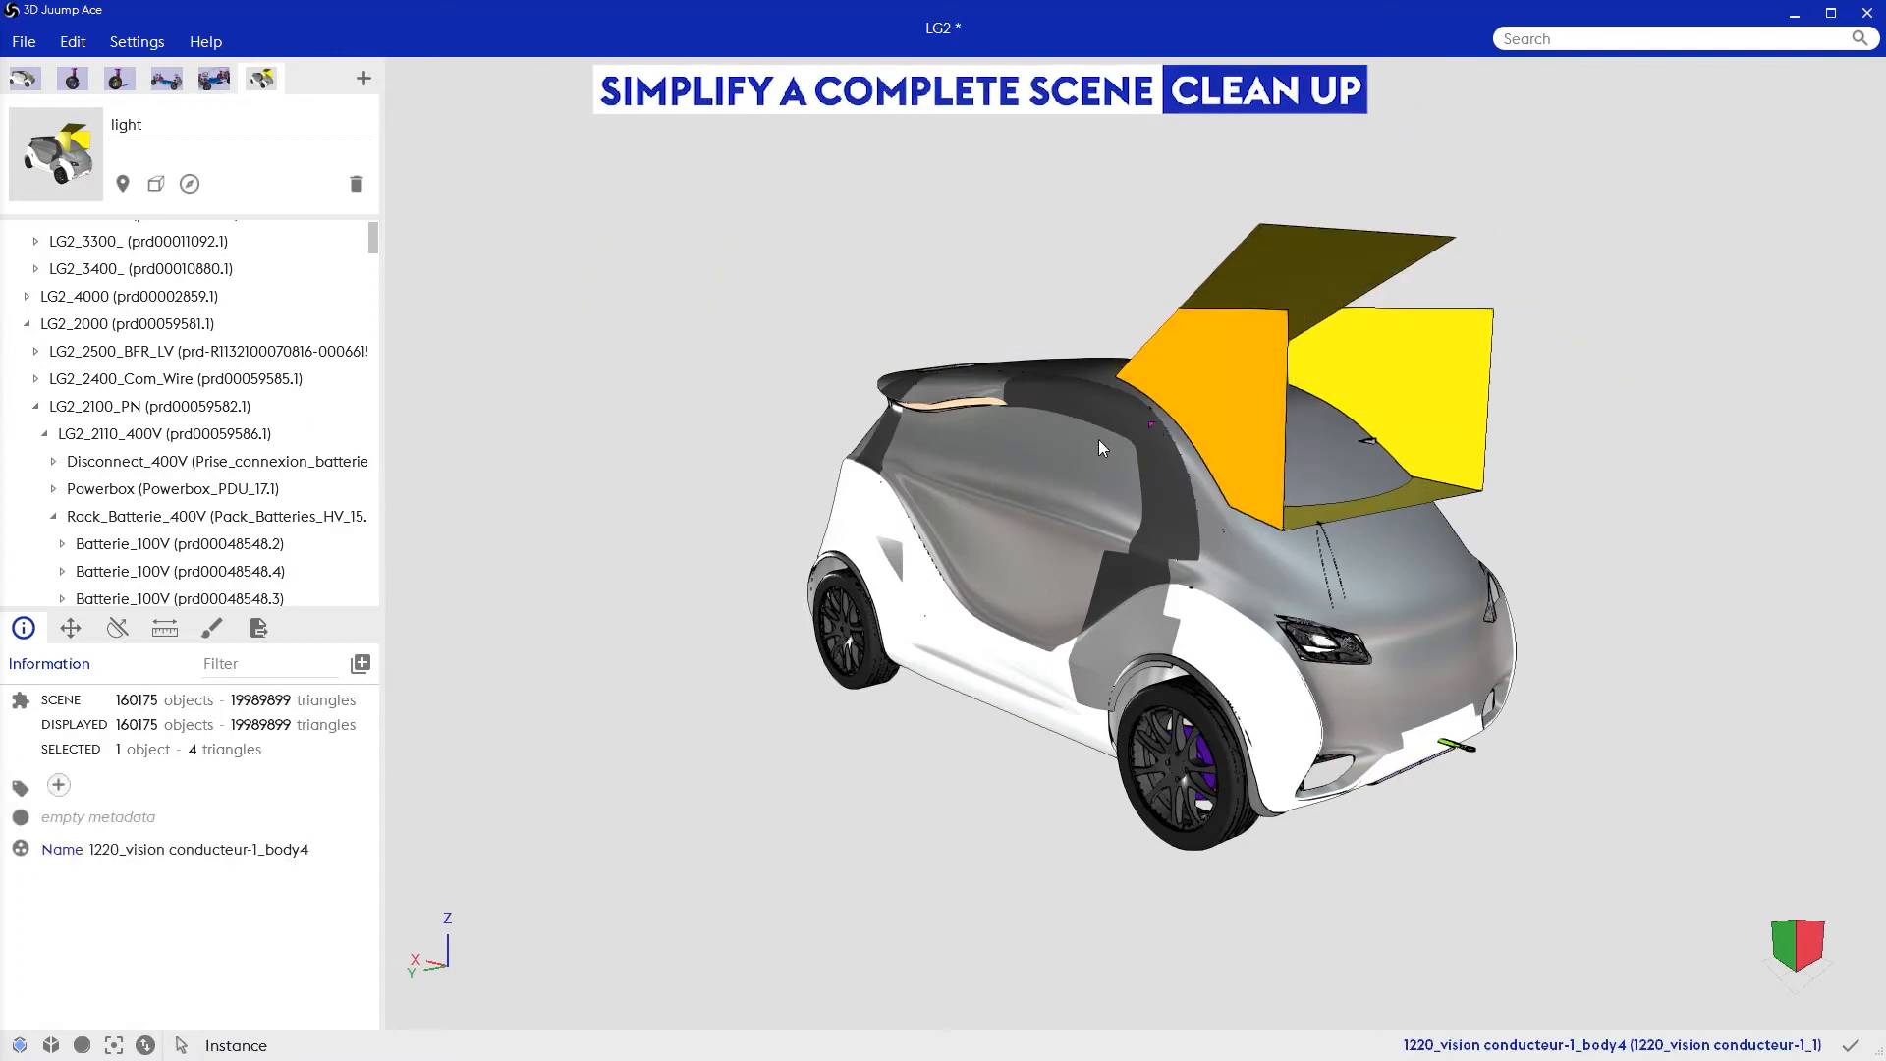
click(1220, 391)
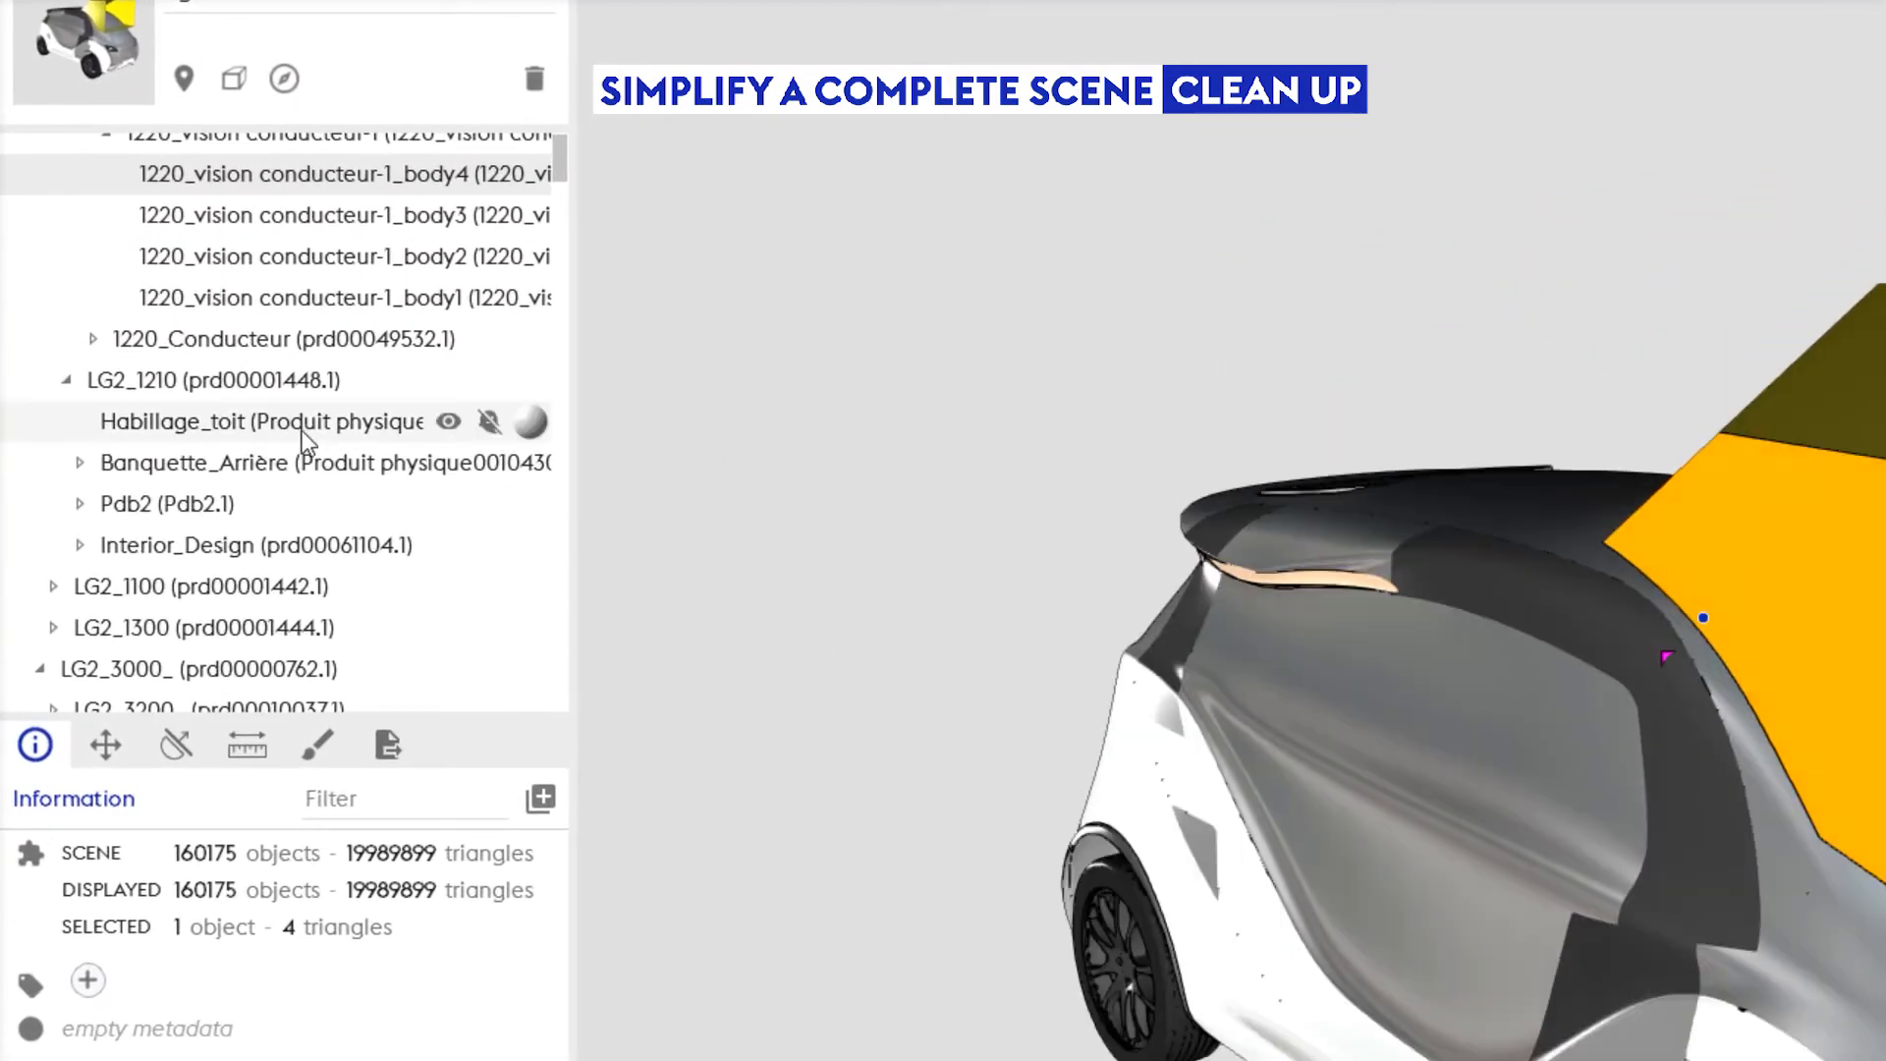
scroll(302, 432, up, 1)
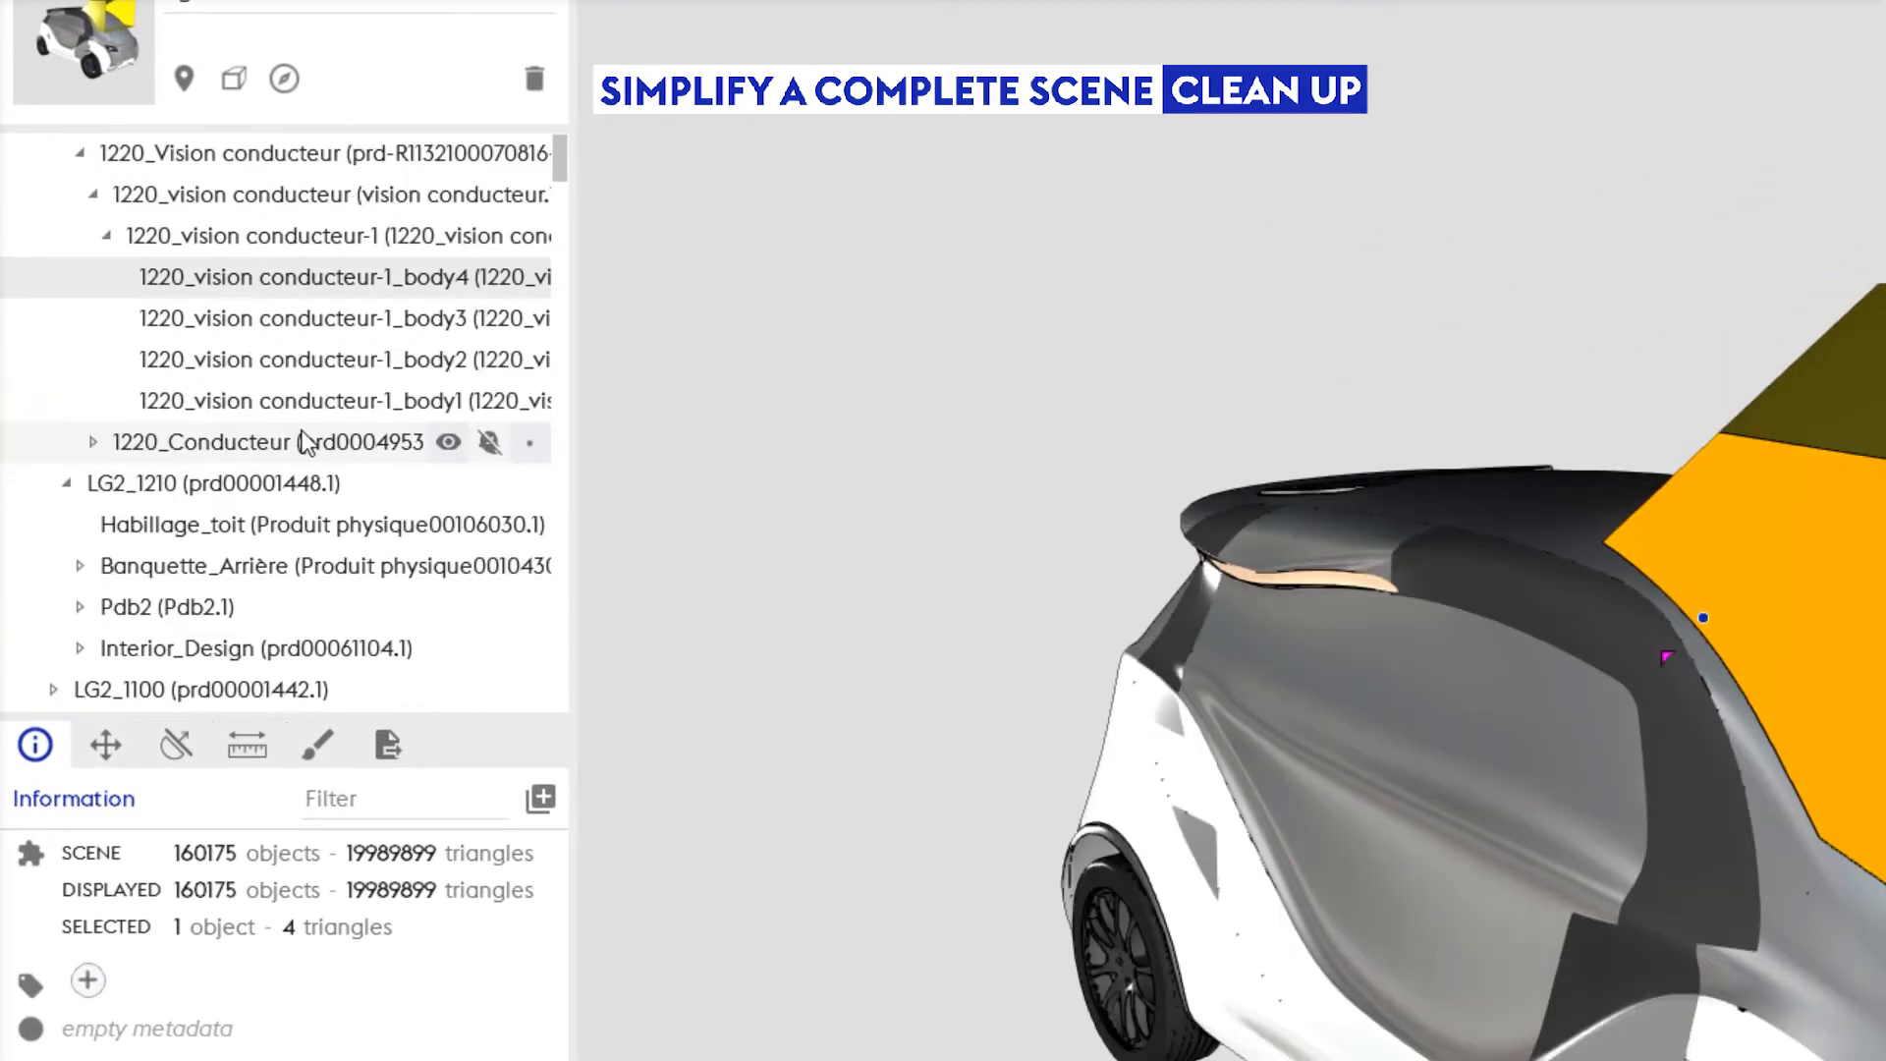
click(275, 252)
scroll(314, 209, up, 1)
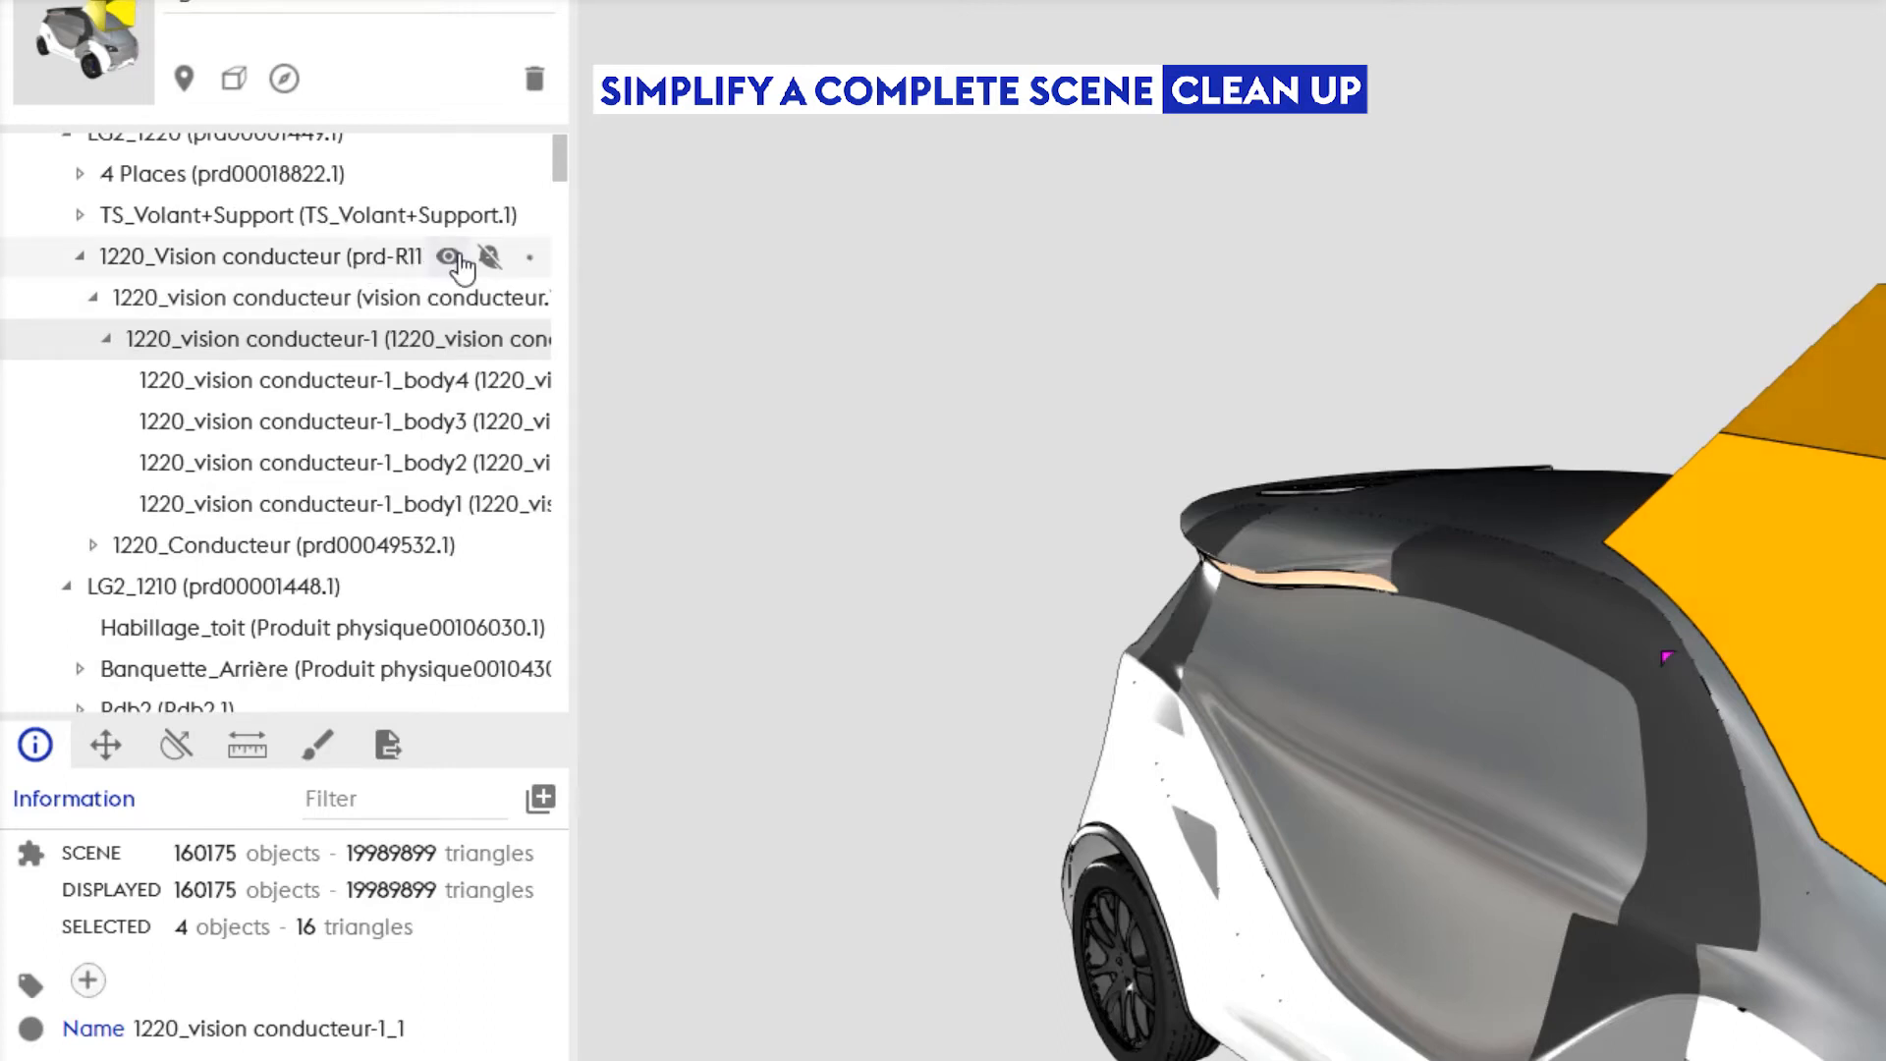
click(448, 257)
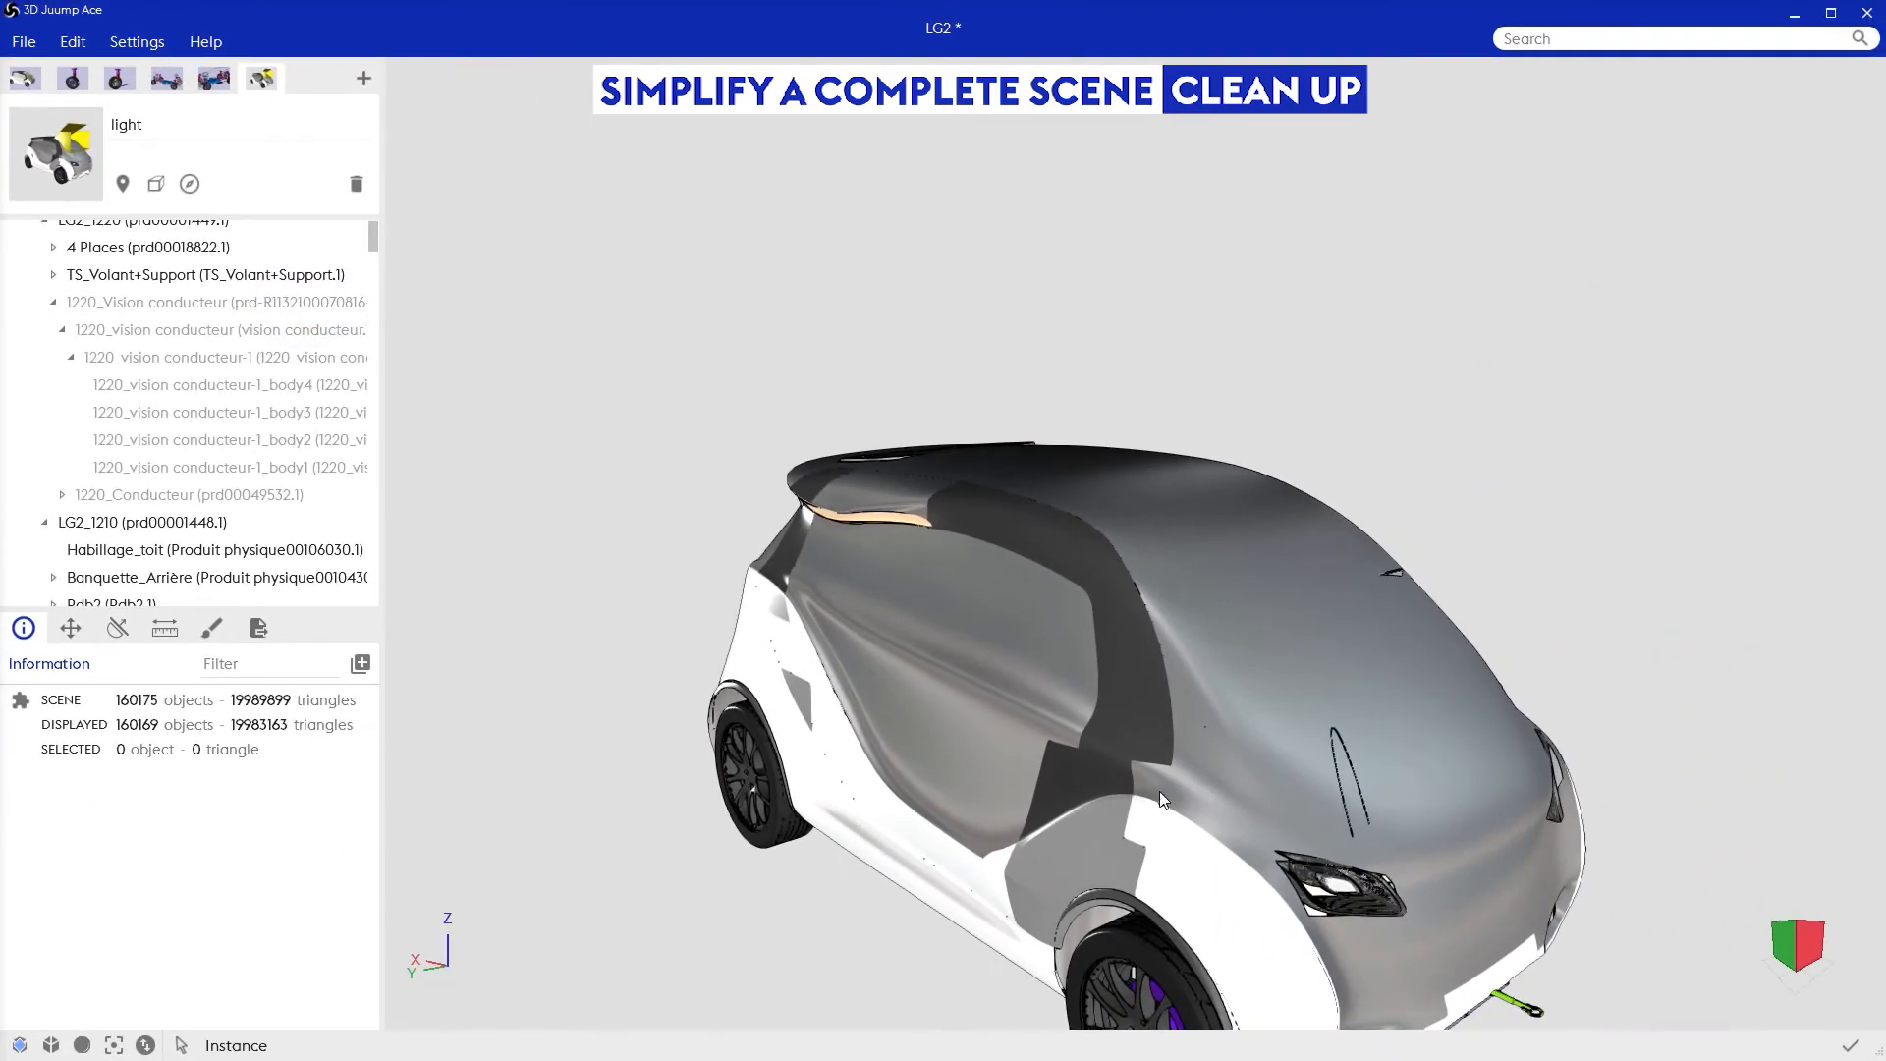
Step: Hide the thin wire-like part that protrudes above the car's front hood
middle_drag(1160, 709, 1159, 518)
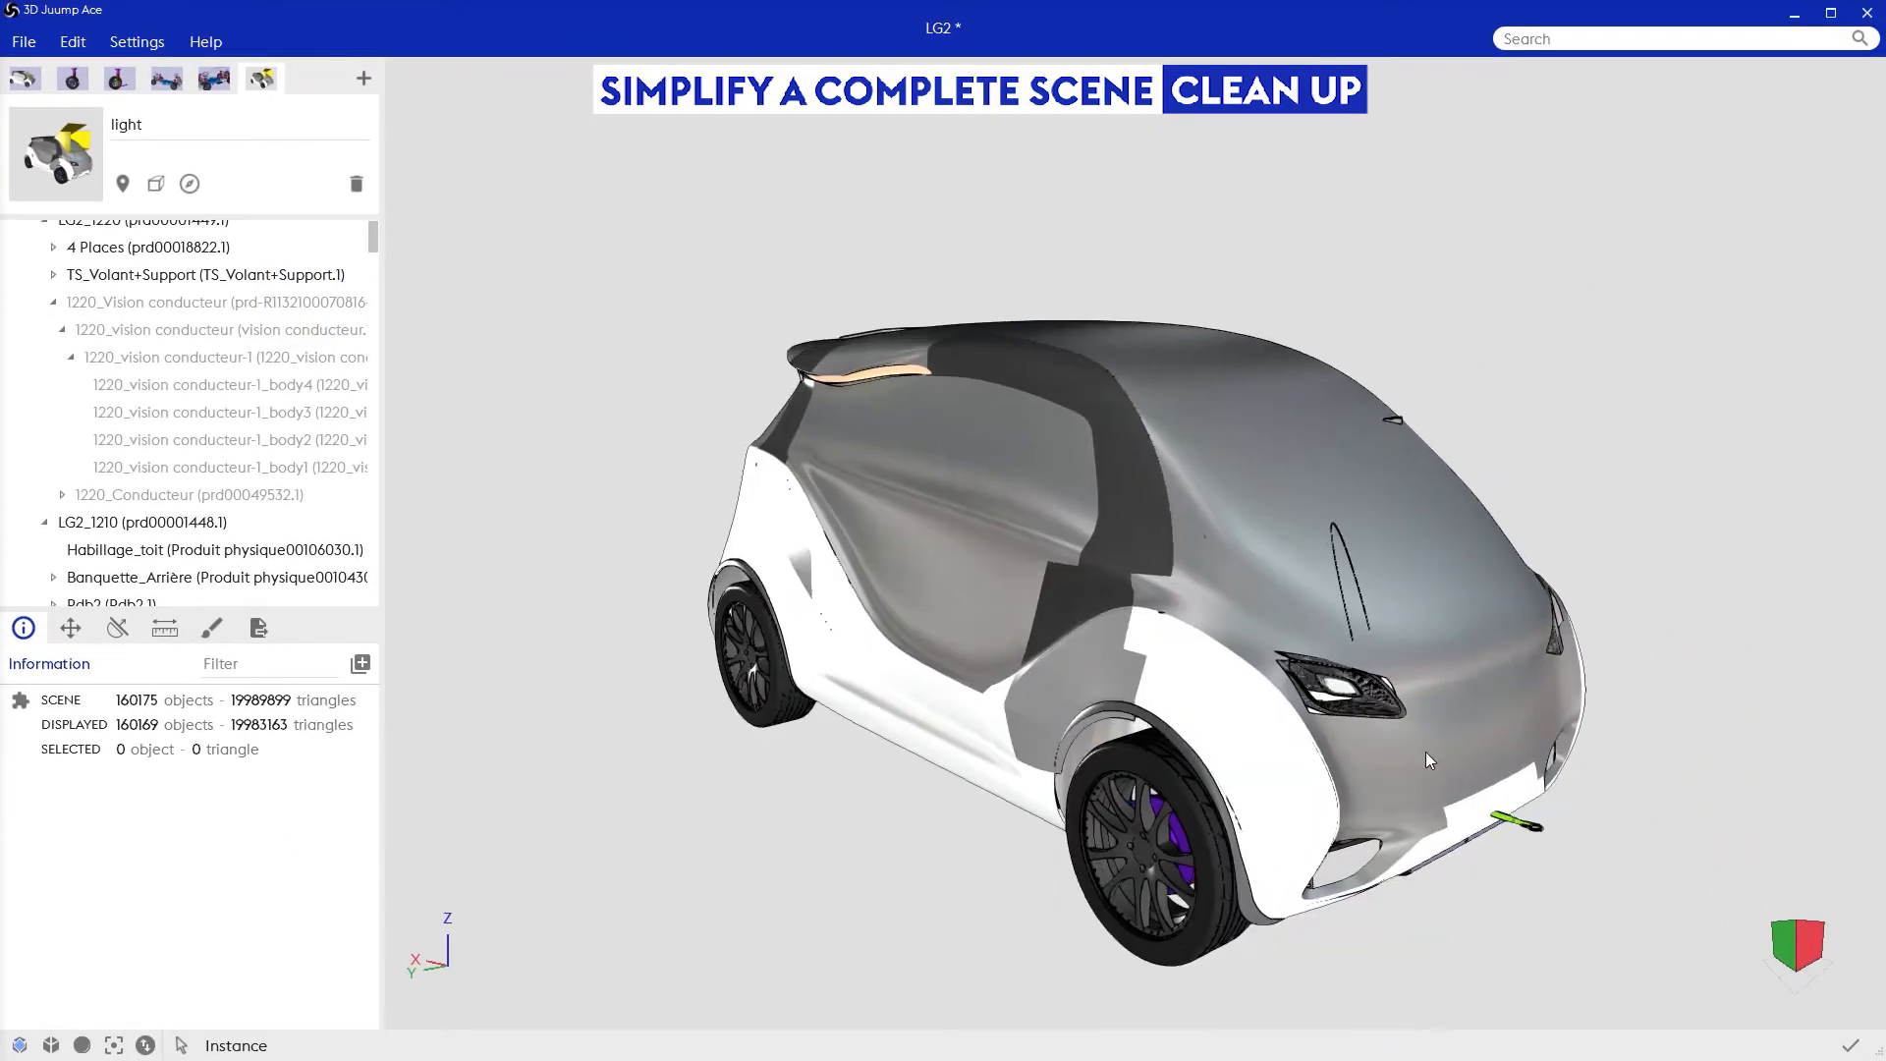
middle_drag(1375, 736, 1121, 705)
drag(827, 462, 904, 538)
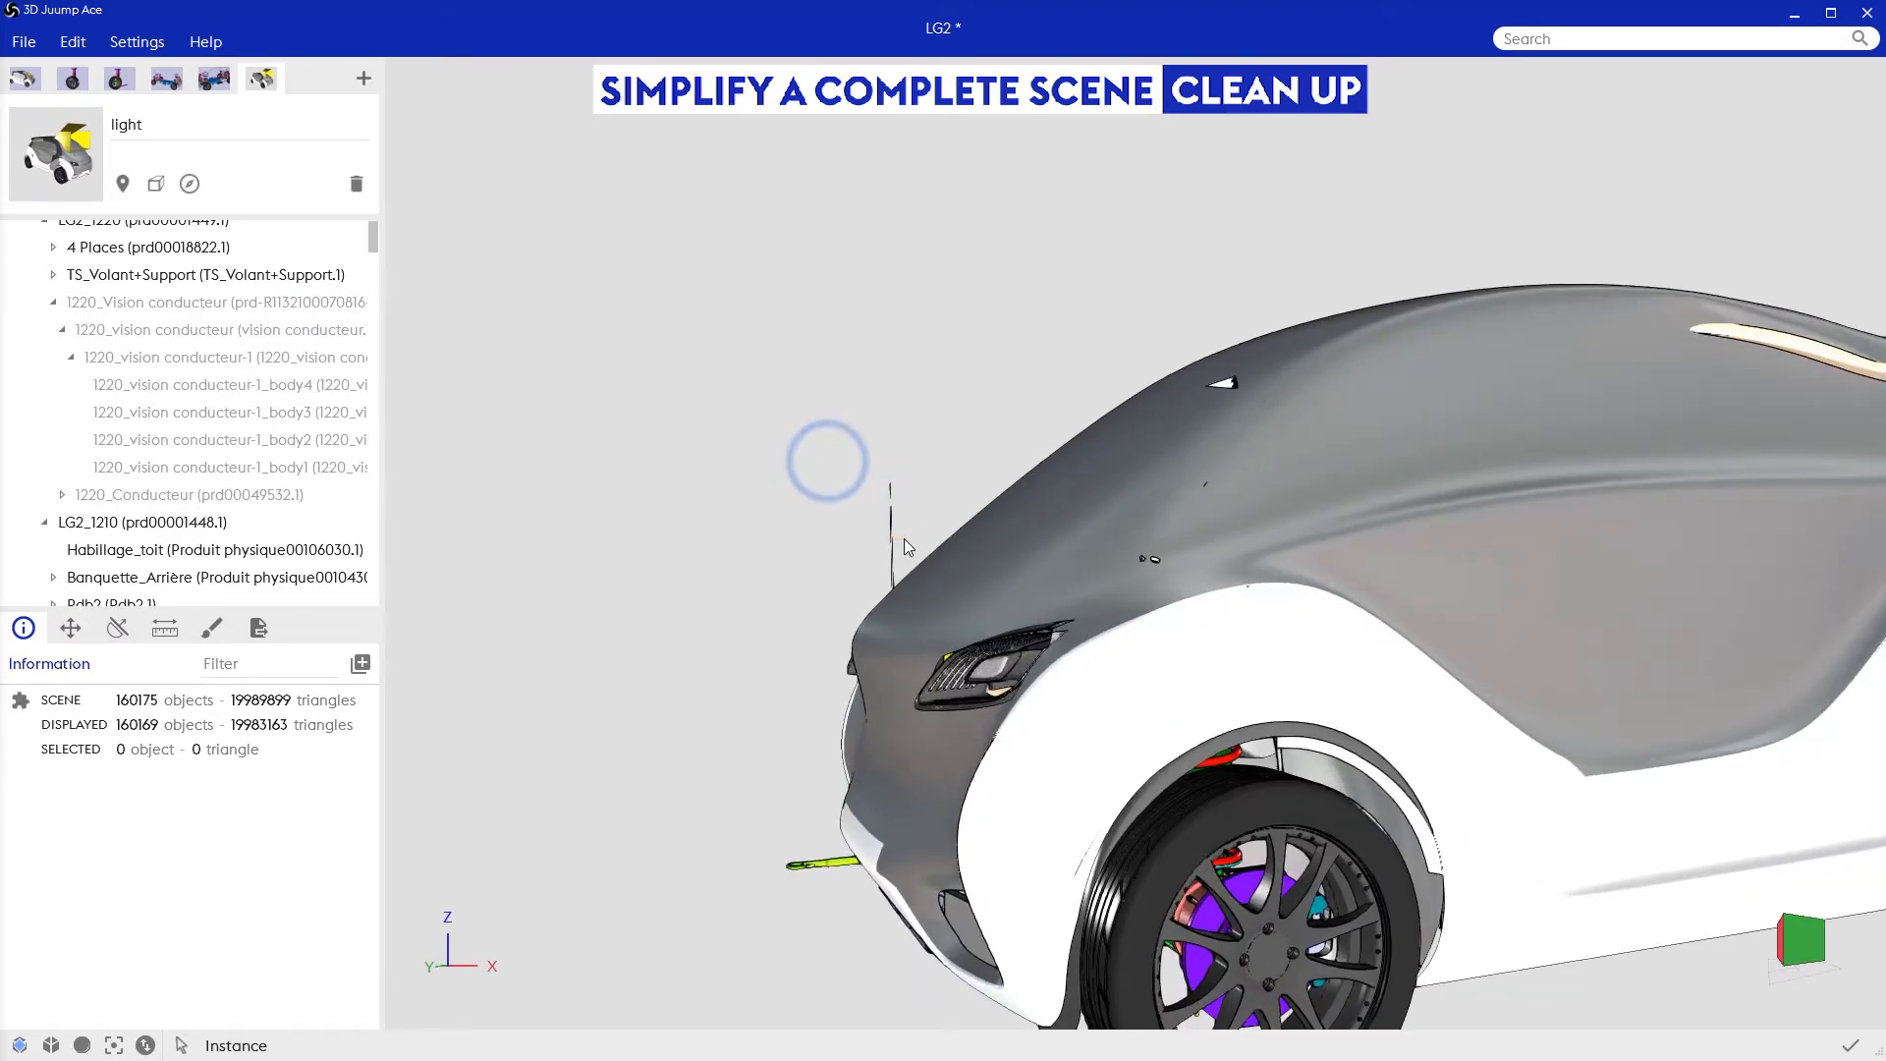
key(Delete)
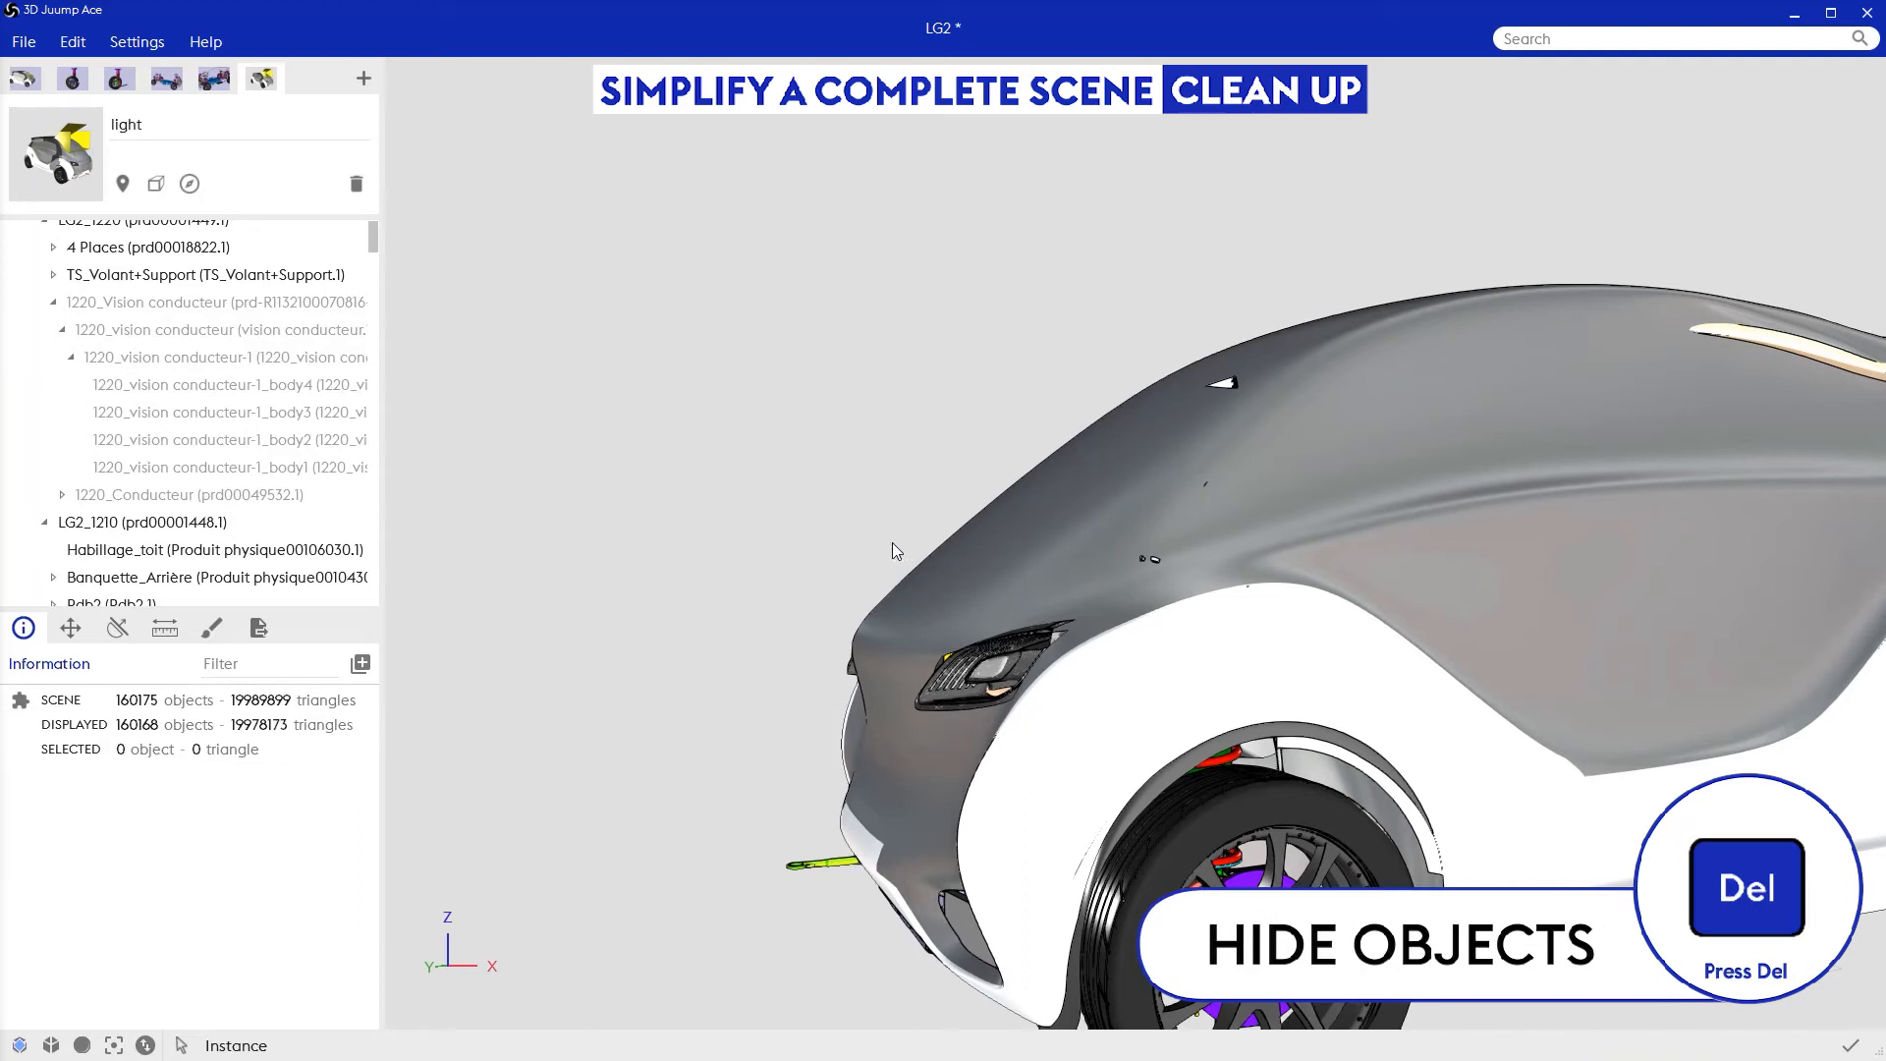
Step: Hide the yellow-green towing ring bodies (Anneau de remorquage 308) that stick out of the front bumper
drag(857, 900, 811, 900)
key(Delete)
click(841, 860)
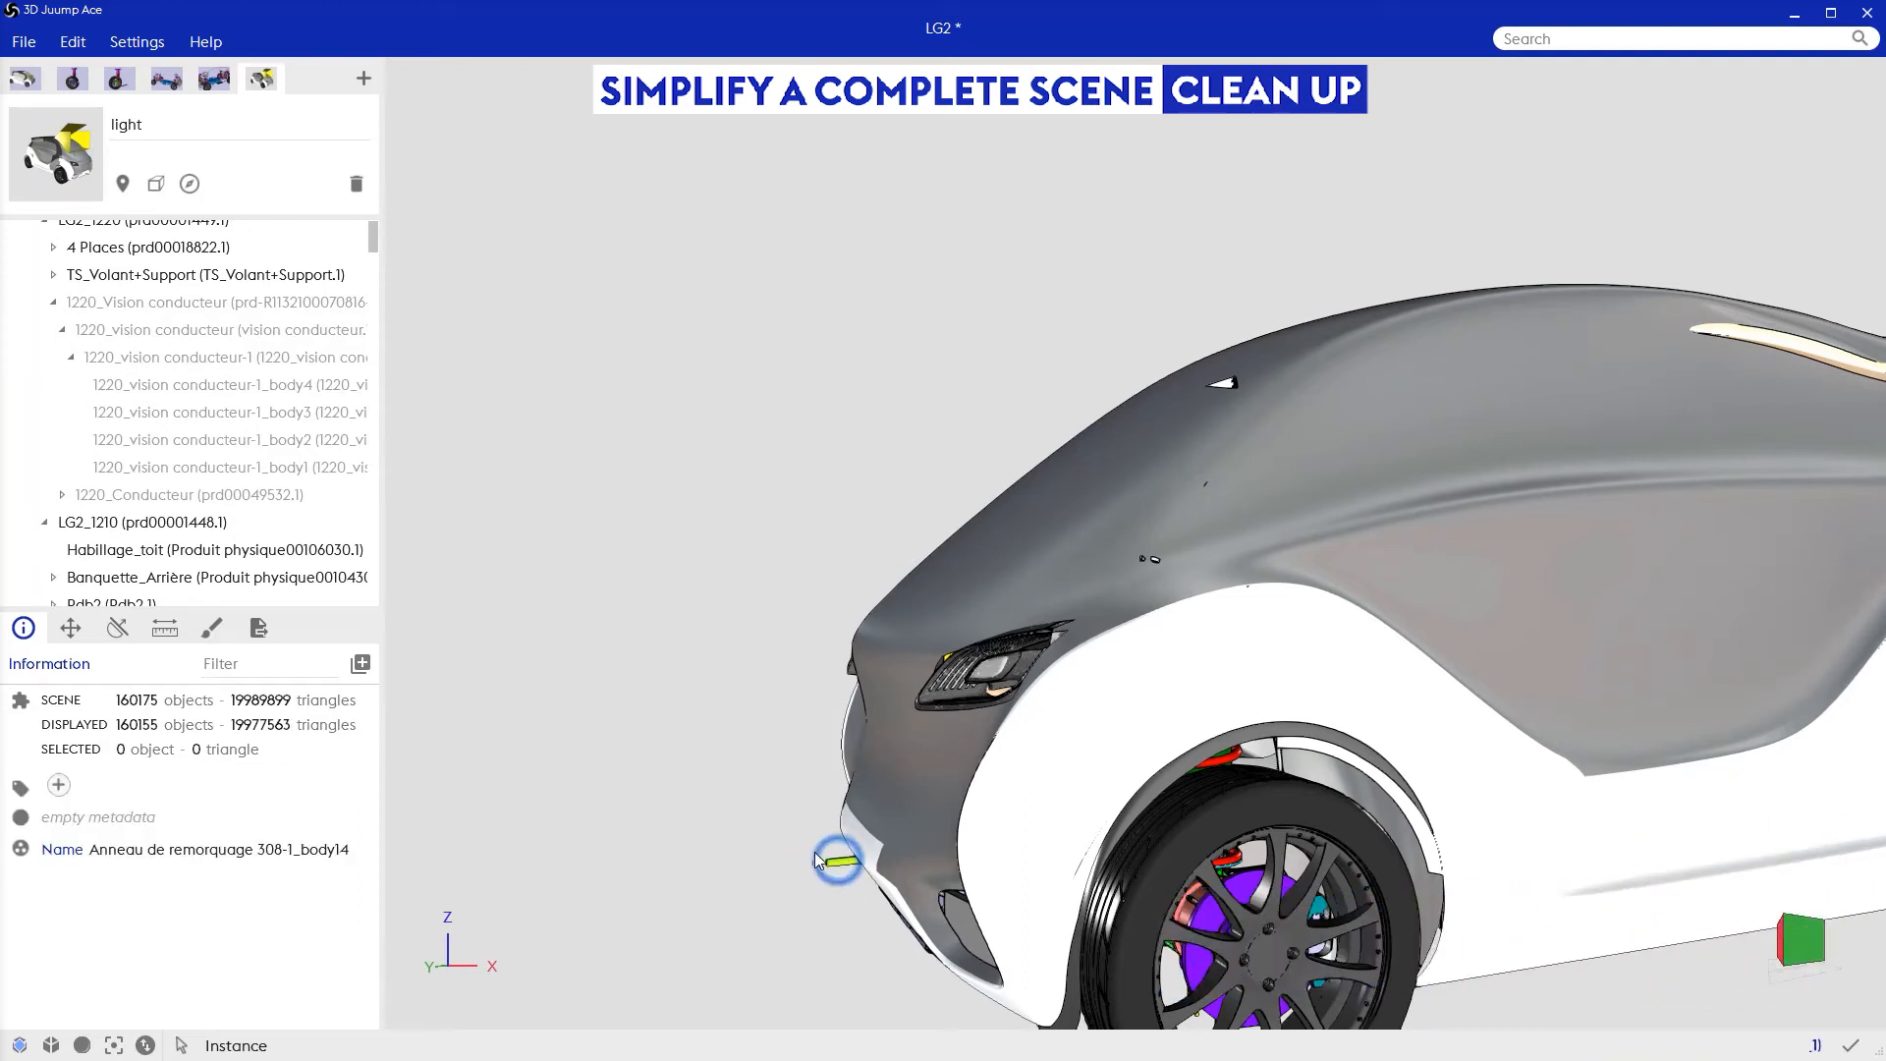
click(800, 847)
key(Delete)
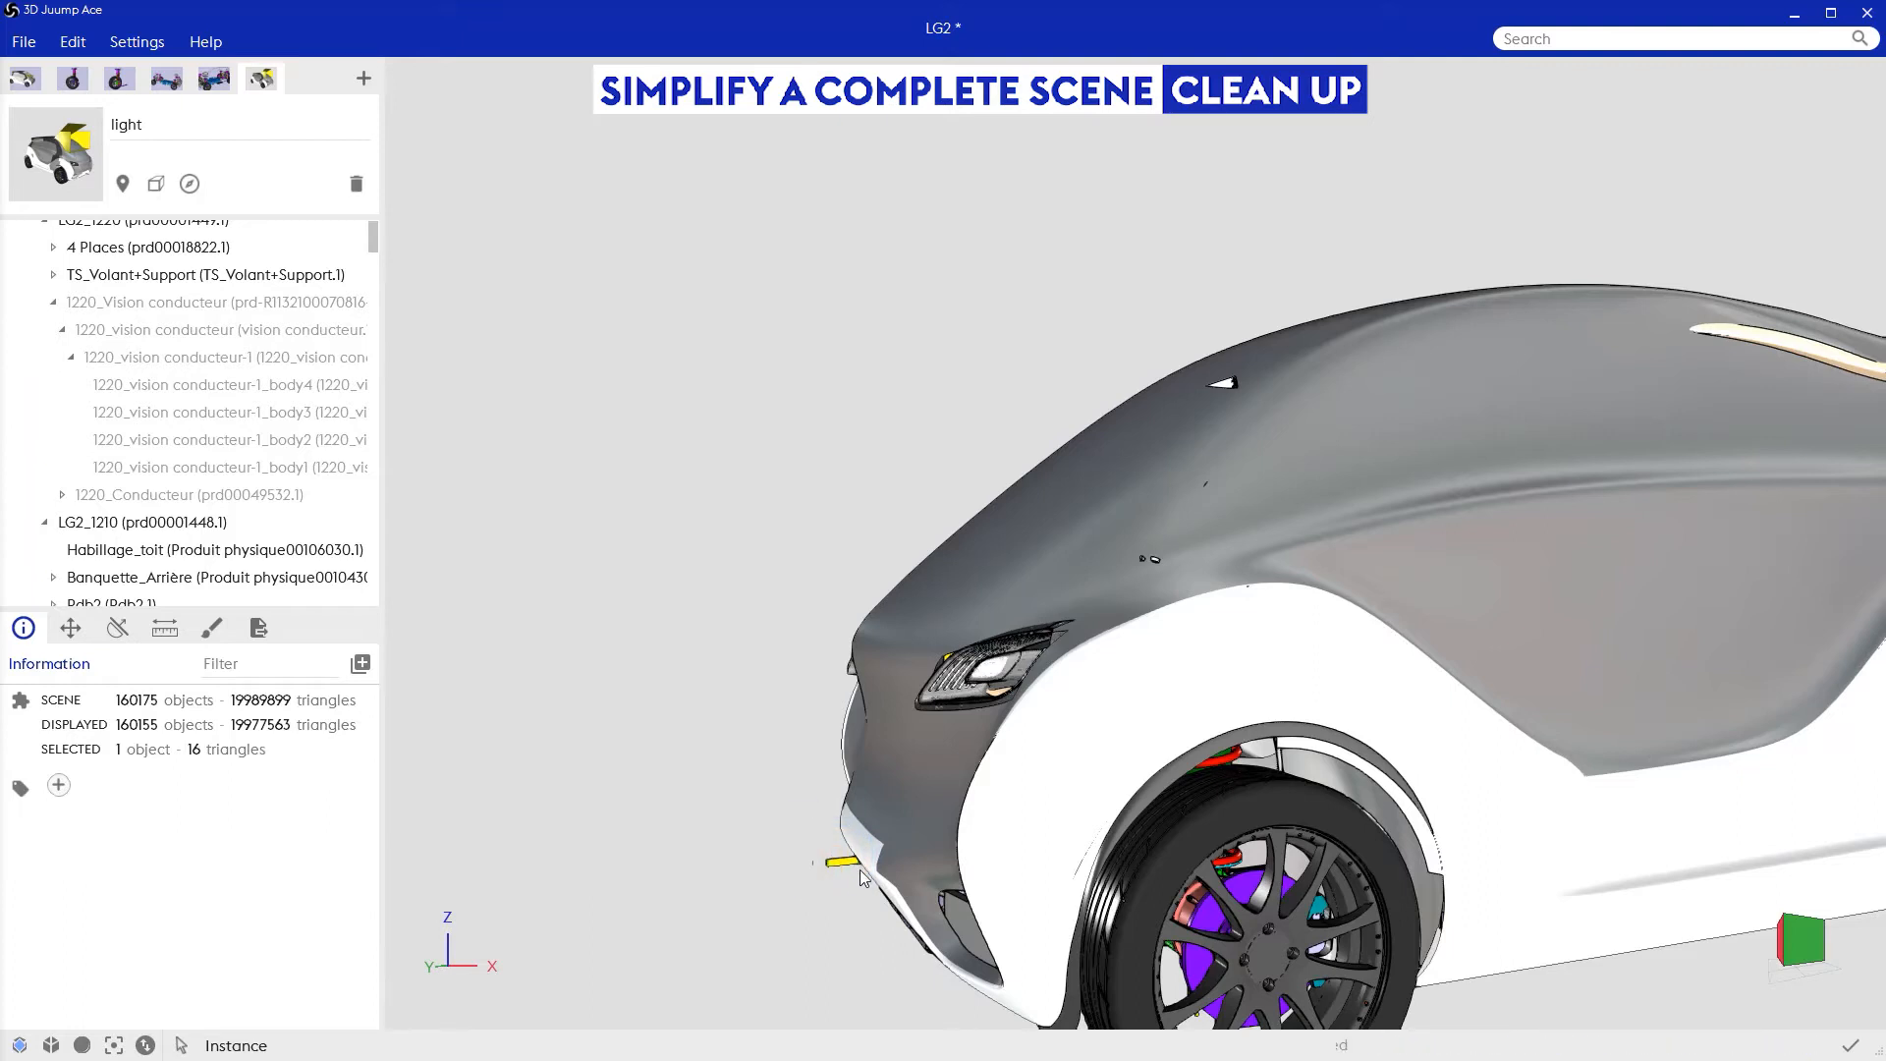
Step: Locate the small screen part poking through the windscreen in the product structure and hide its parent assembly Personal screen
drag(1287, 678, 999, 263)
click(999, 263)
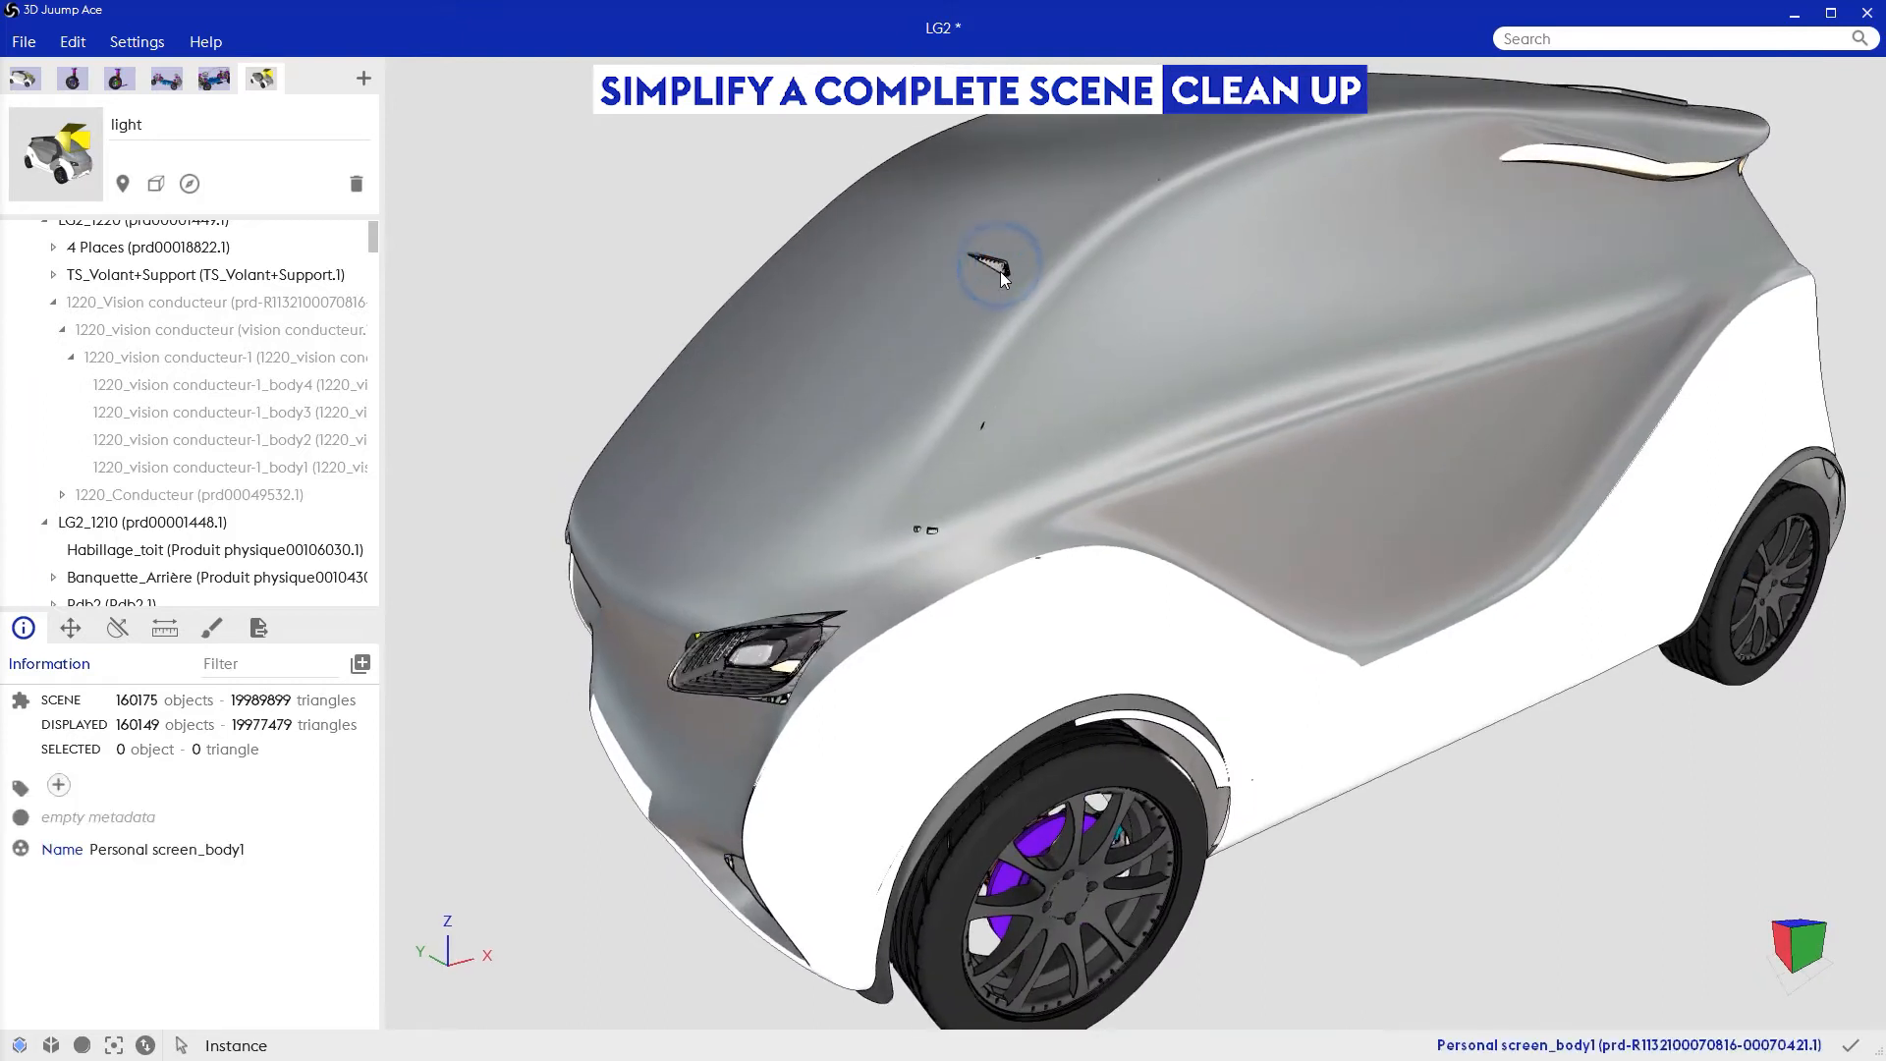
double_click(995, 268)
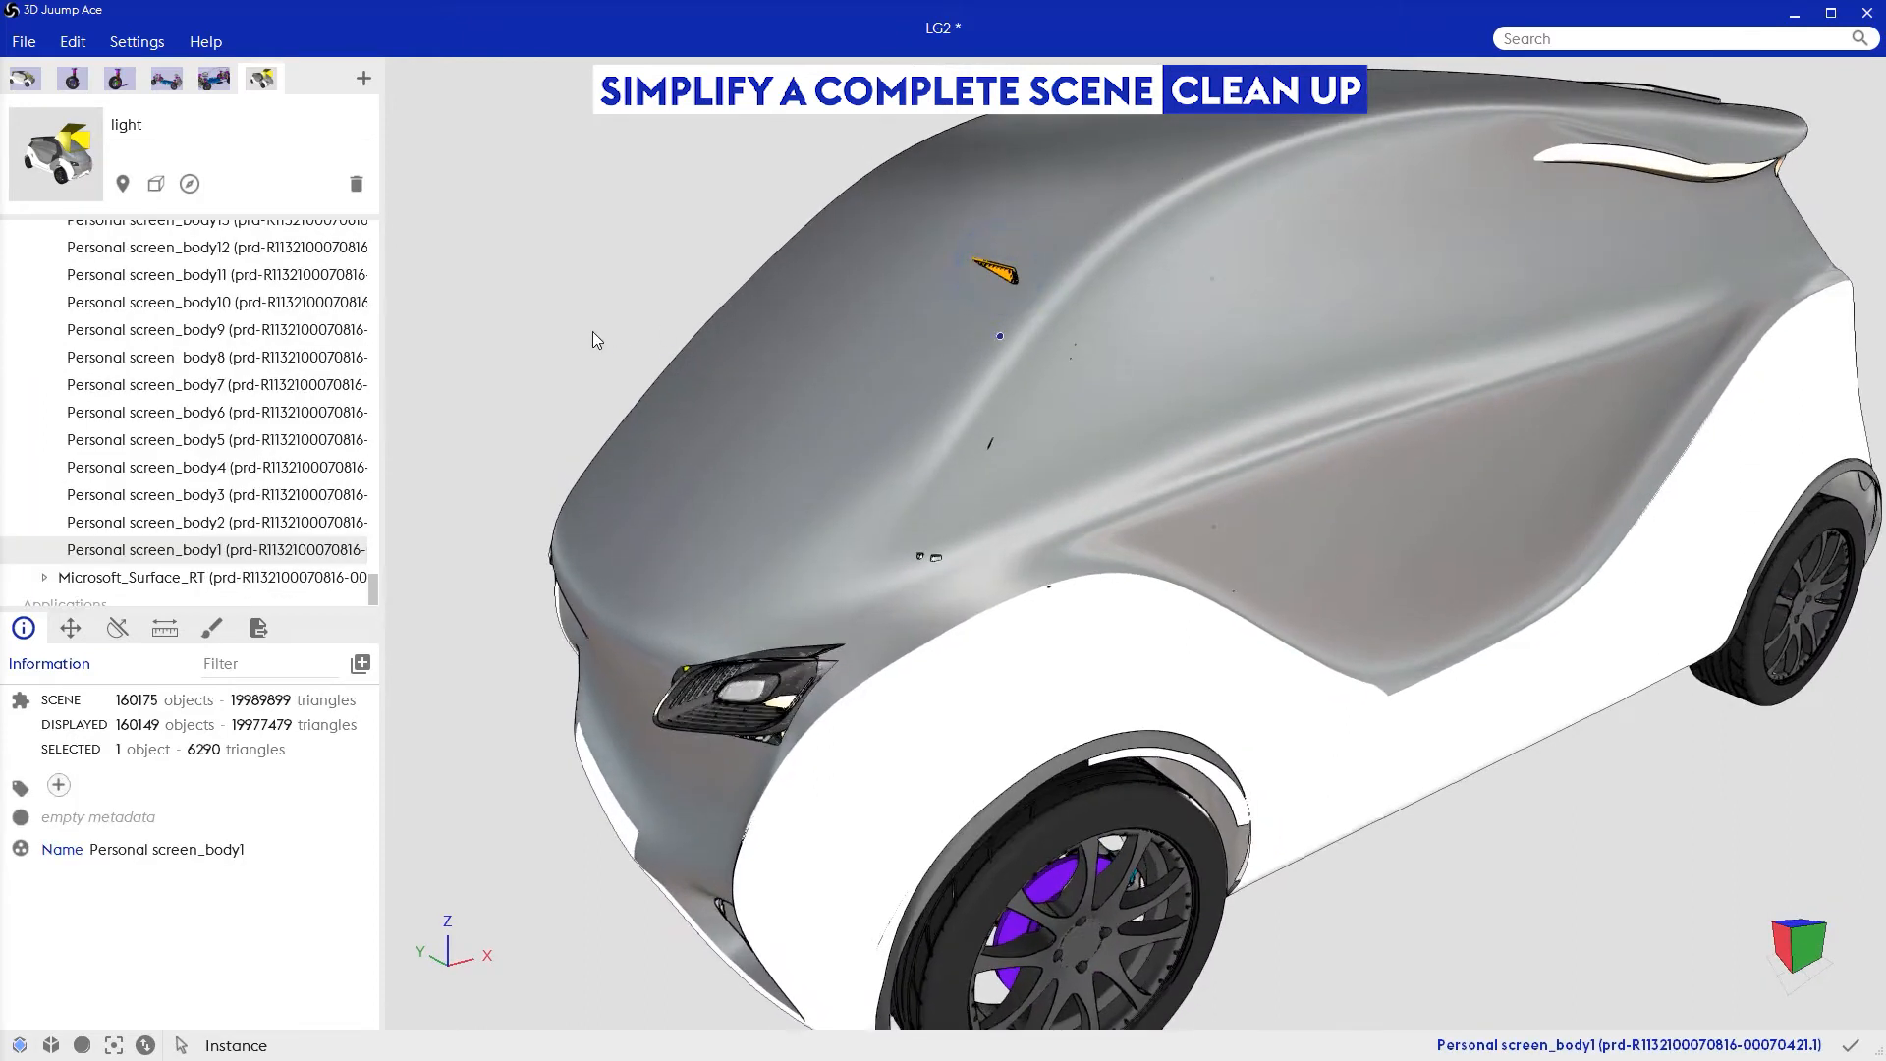
scroll(247, 477, up, 1)
scroll(246, 482, up, 3)
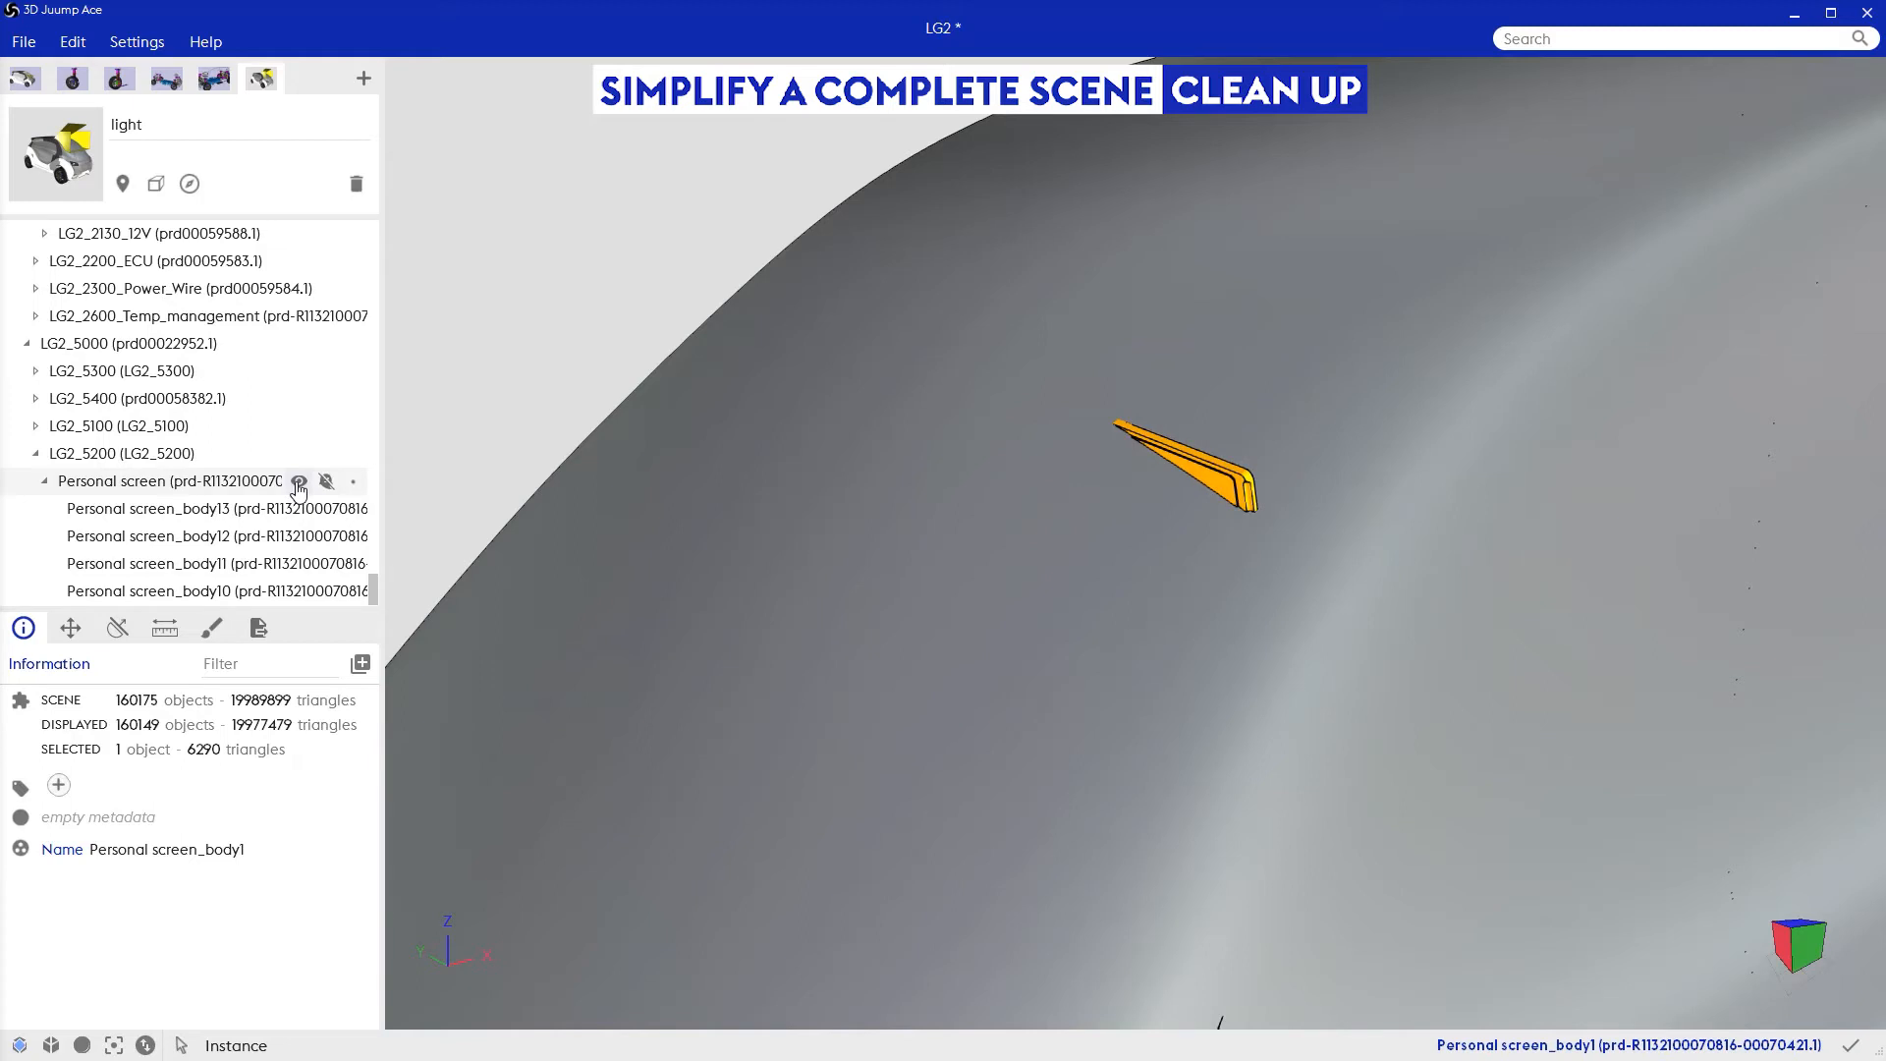
click(299, 482)
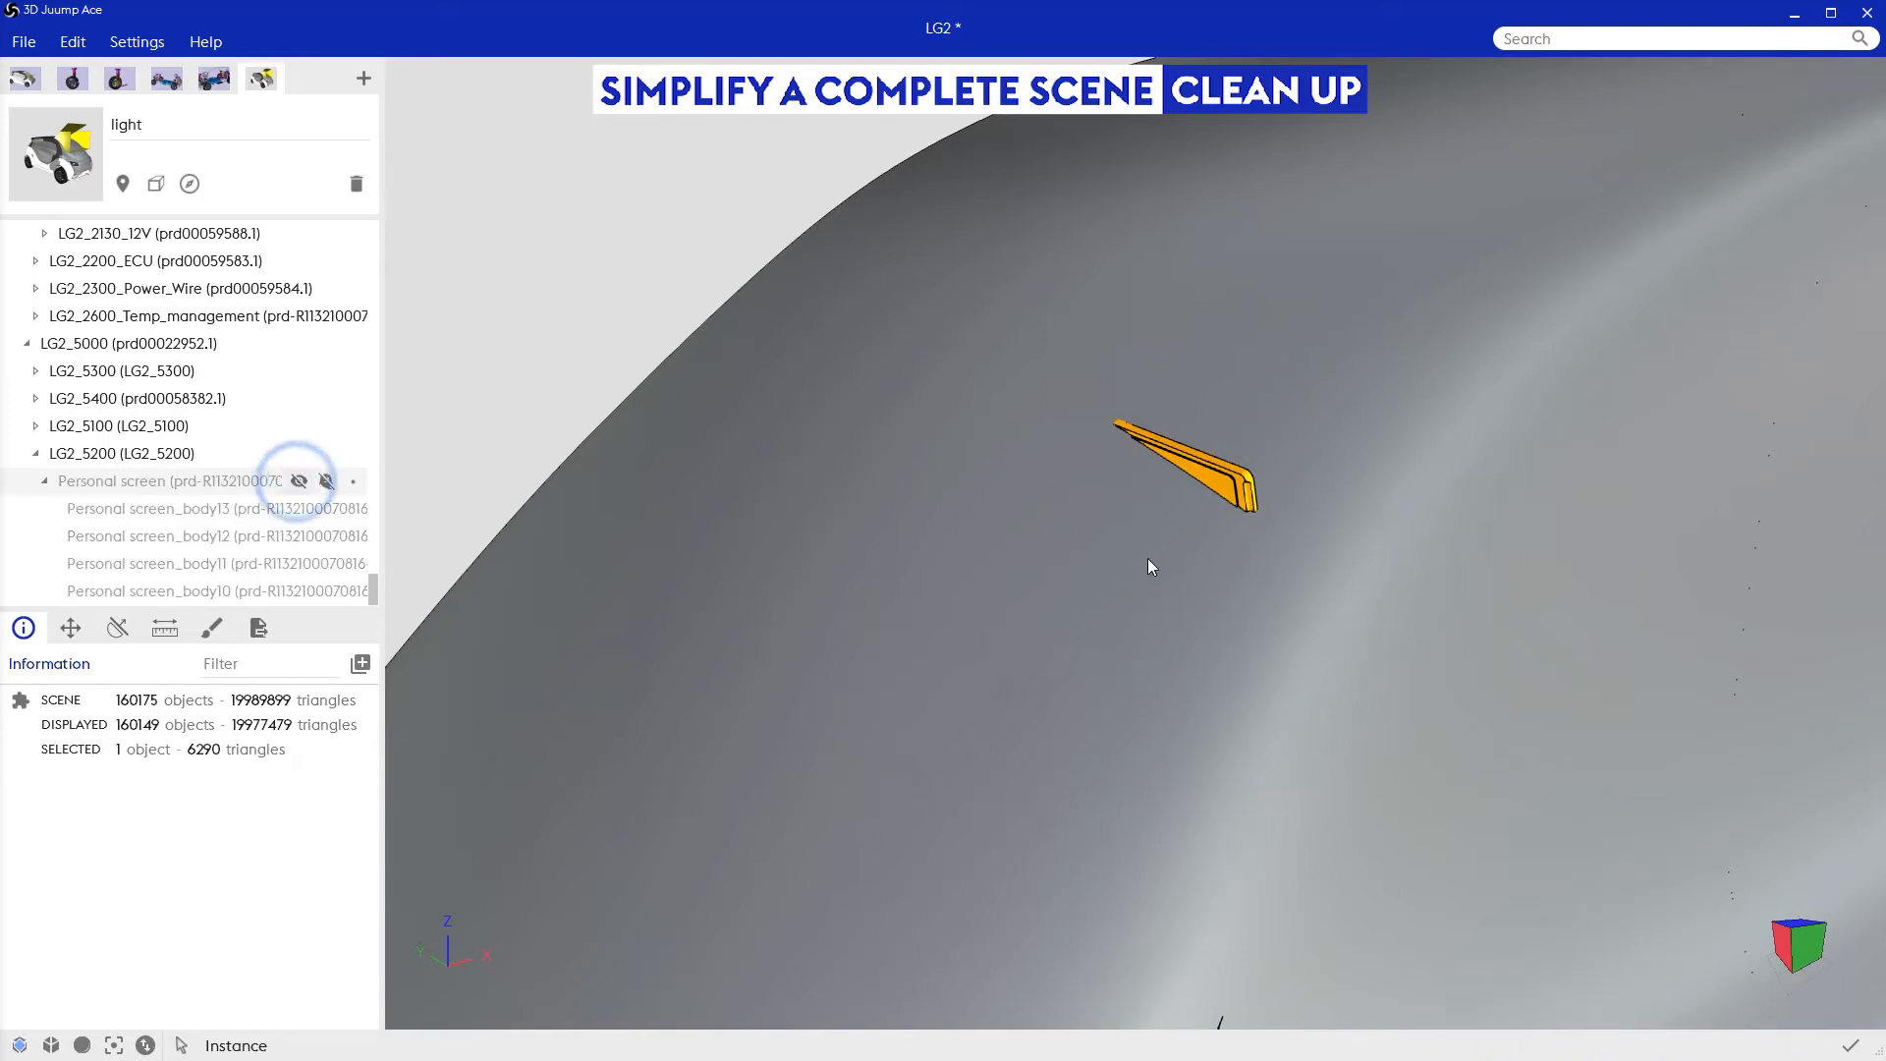
Step: Hide the remaining small parts that poke through the bodywork above the front headlight
scroll(1146, 558, down, 5)
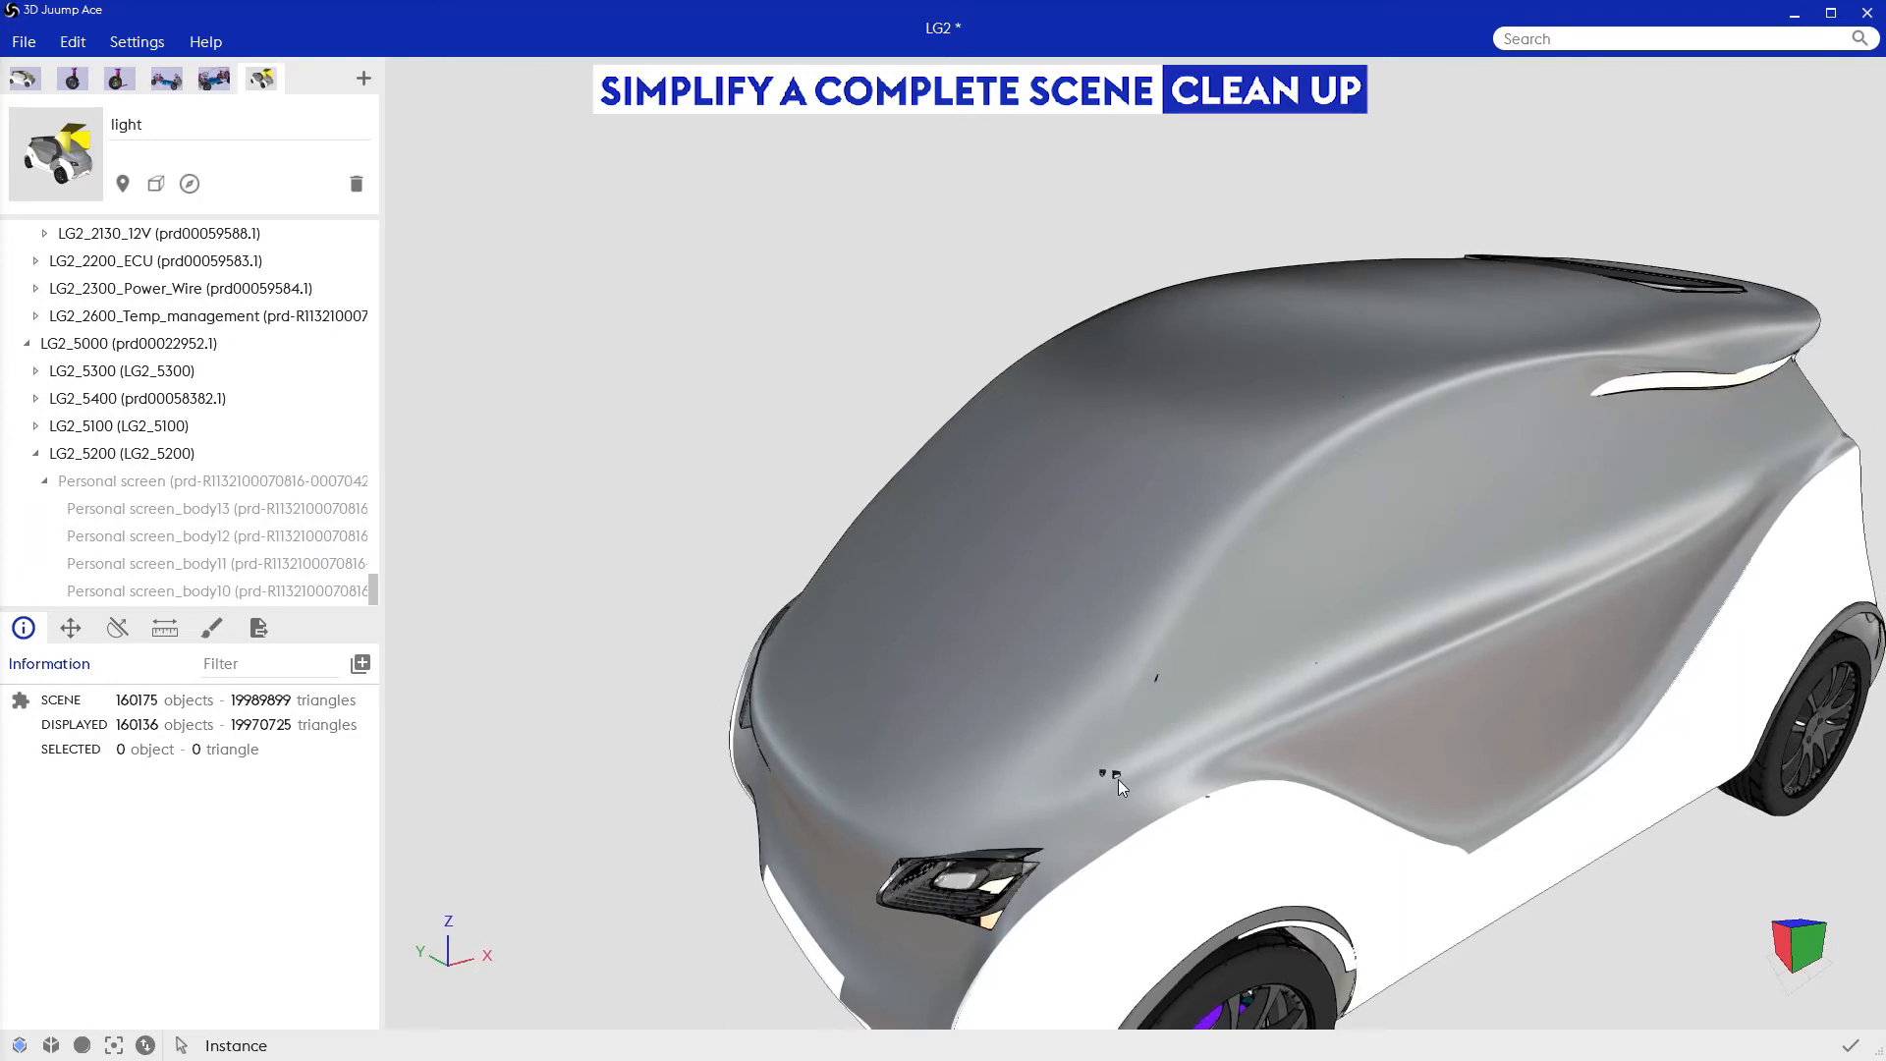
double_click(1118, 778)
key(h)
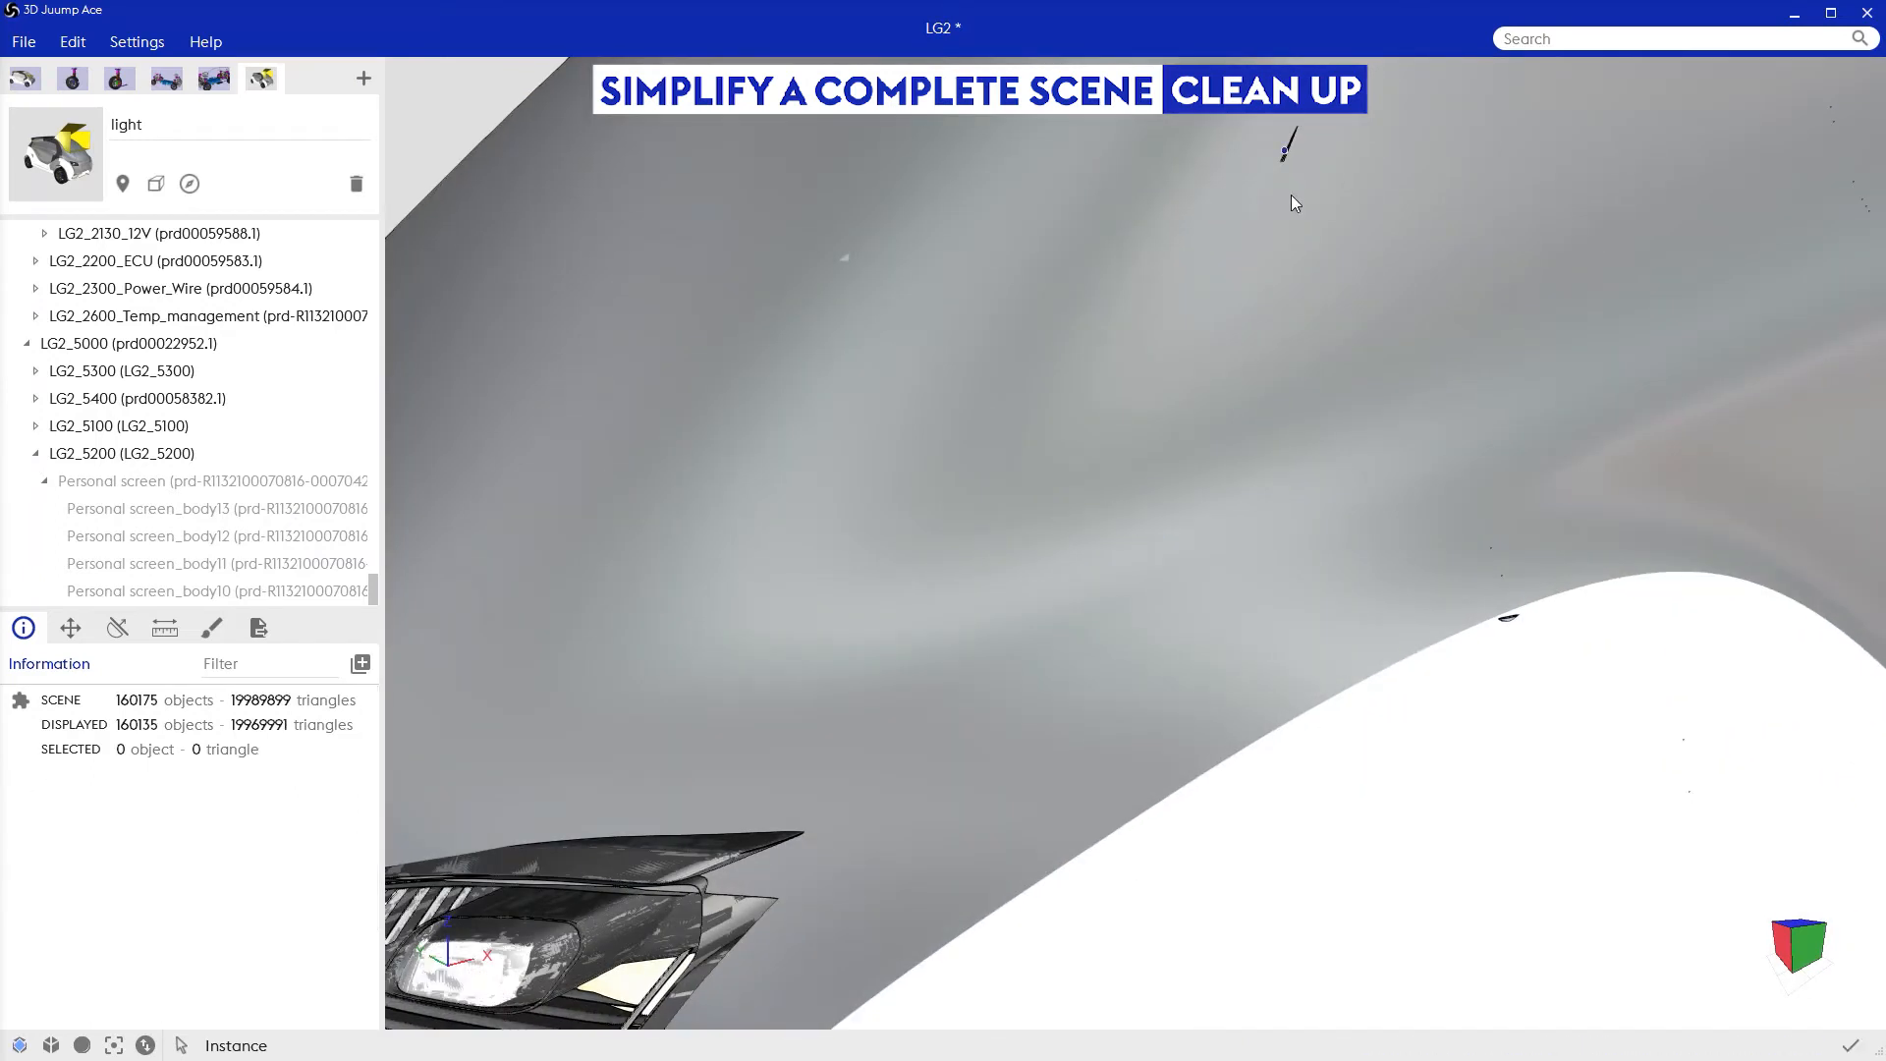
double_click(1285, 155)
key(h)
scroll(1283, 580, down, 10)
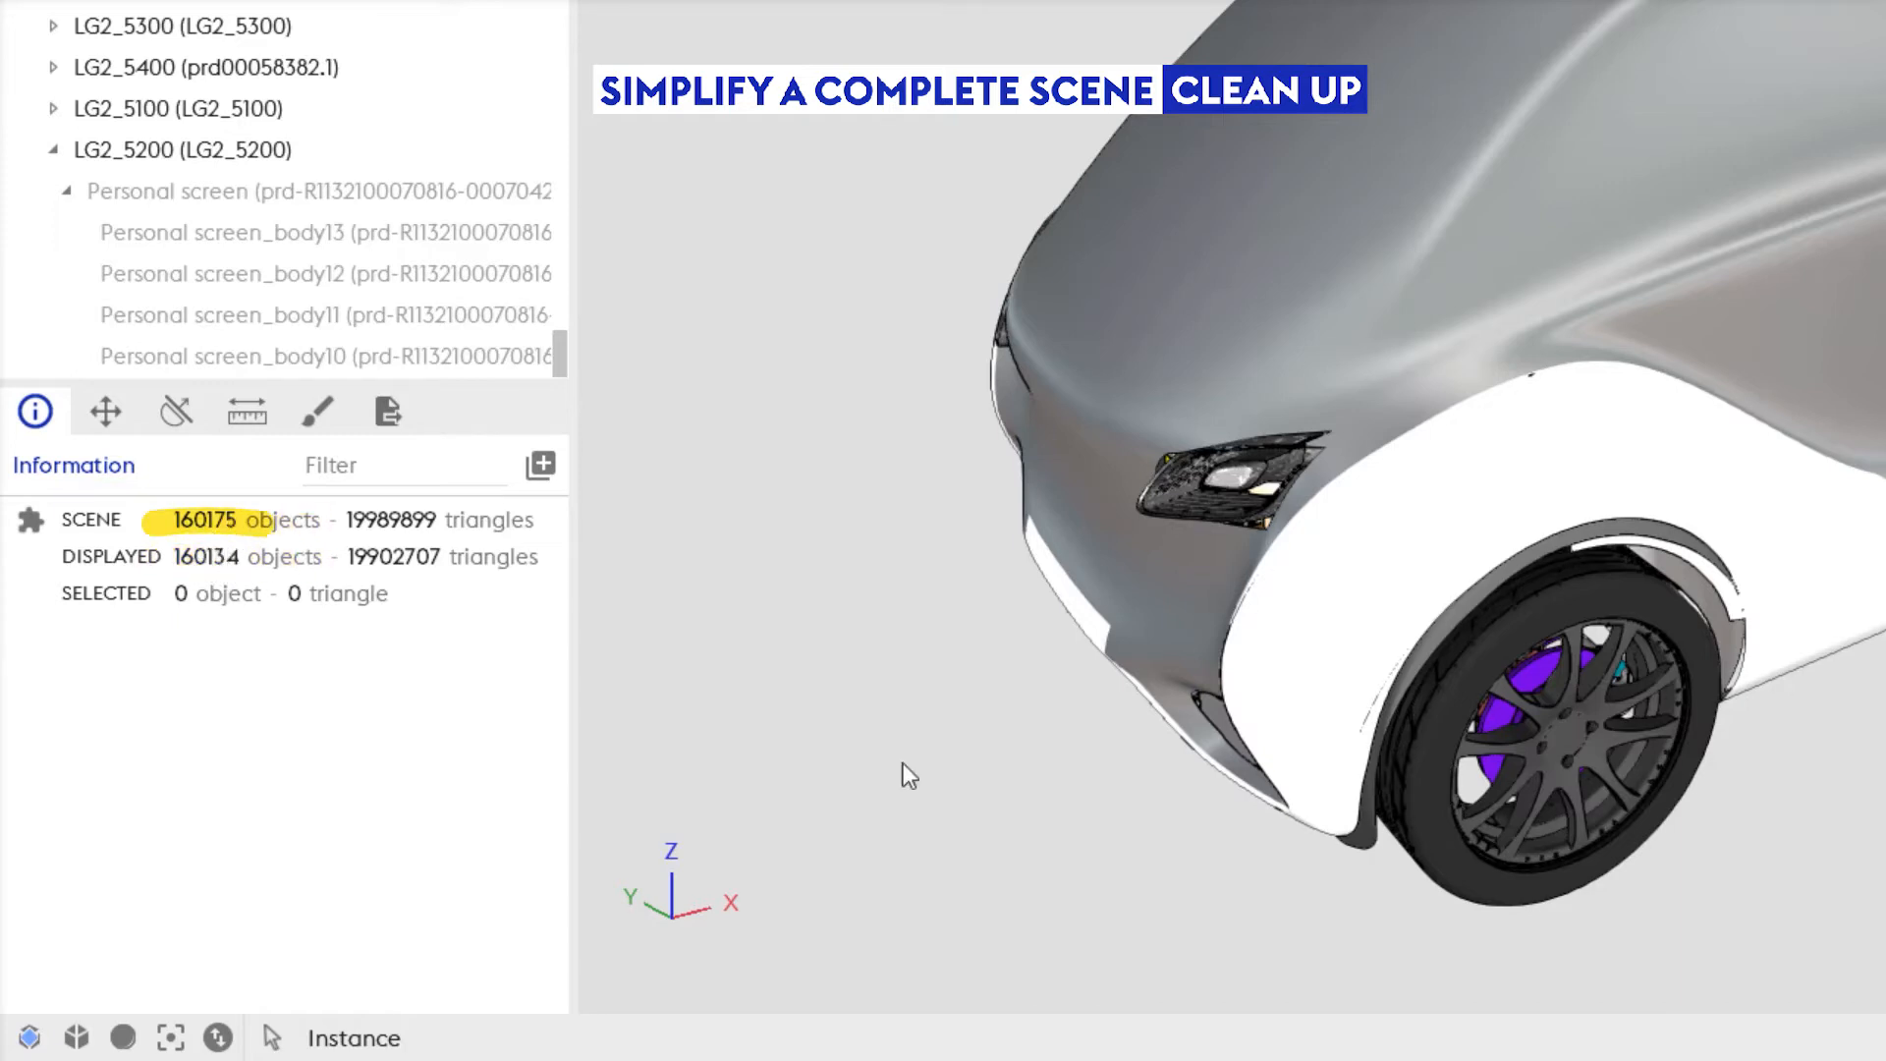
Step: Change the selection mode from Instance to Volume min and select all objects smaller than 50 mm
middle_drag(1667, 882, 1485, 809)
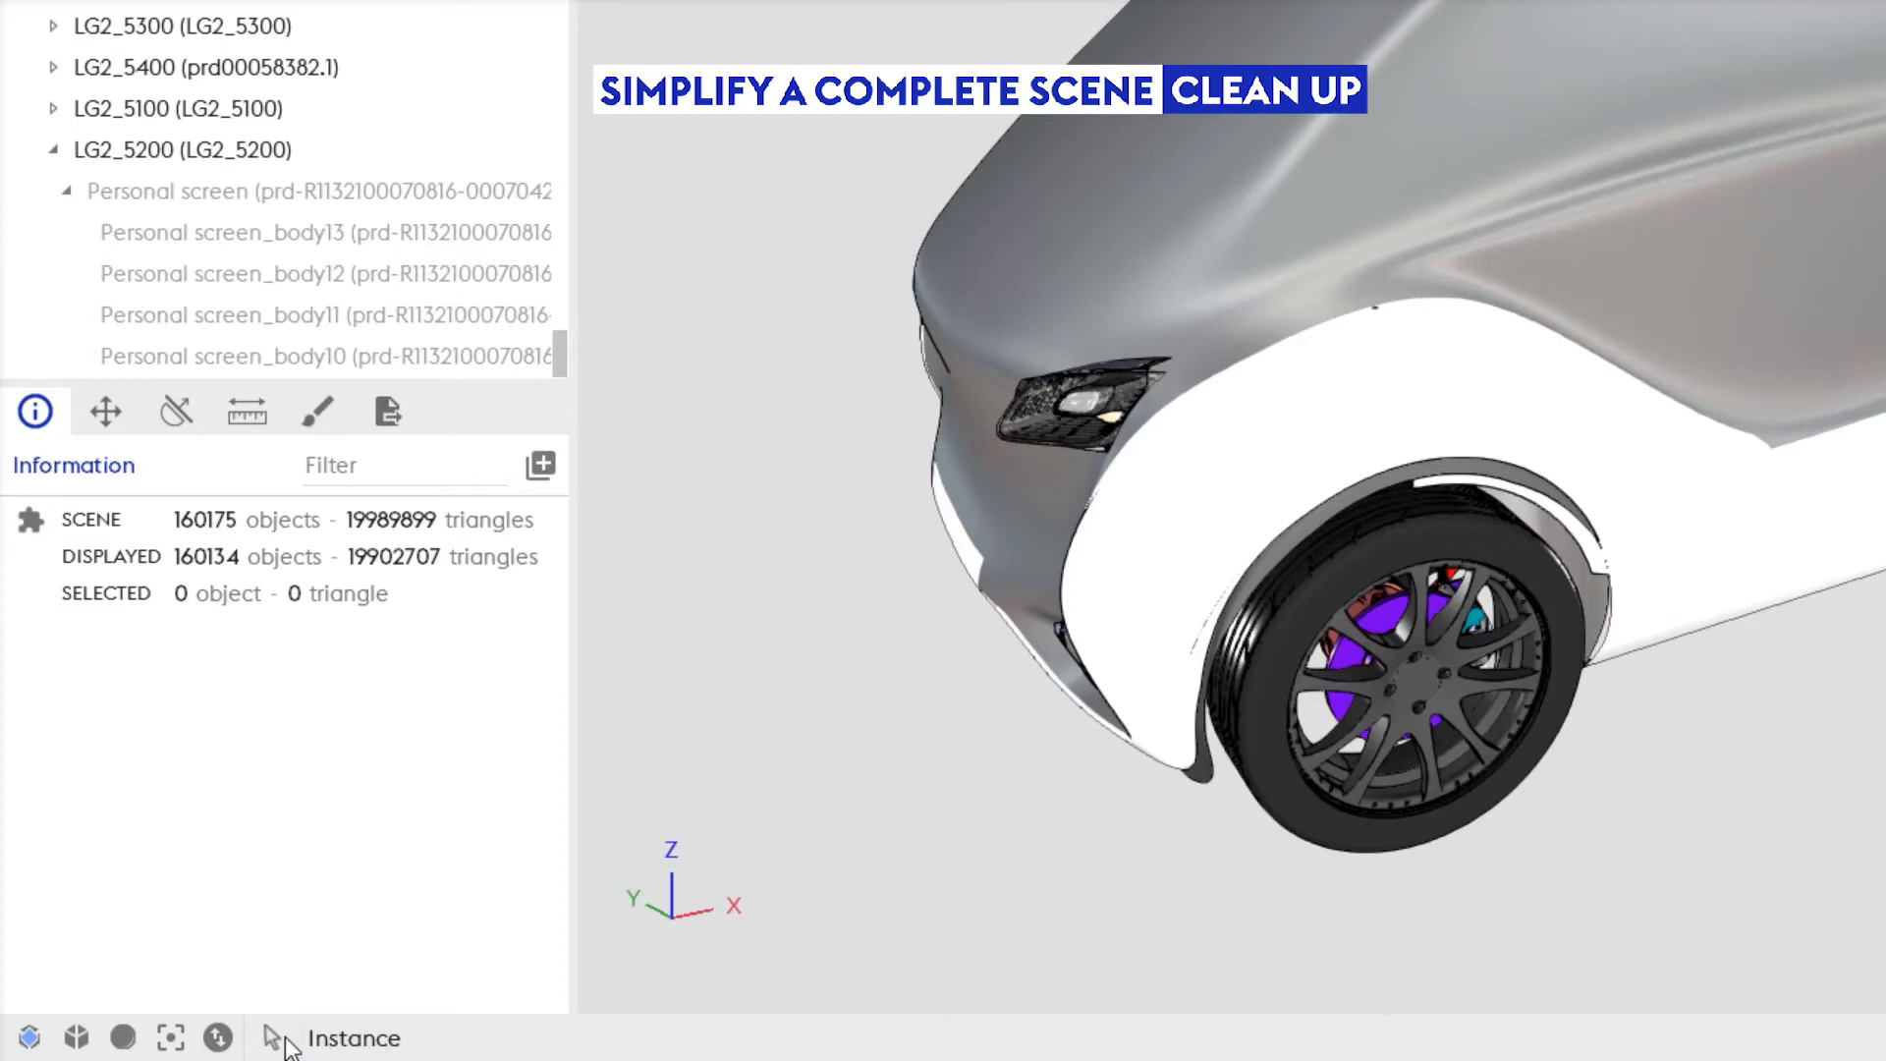
click(324, 1043)
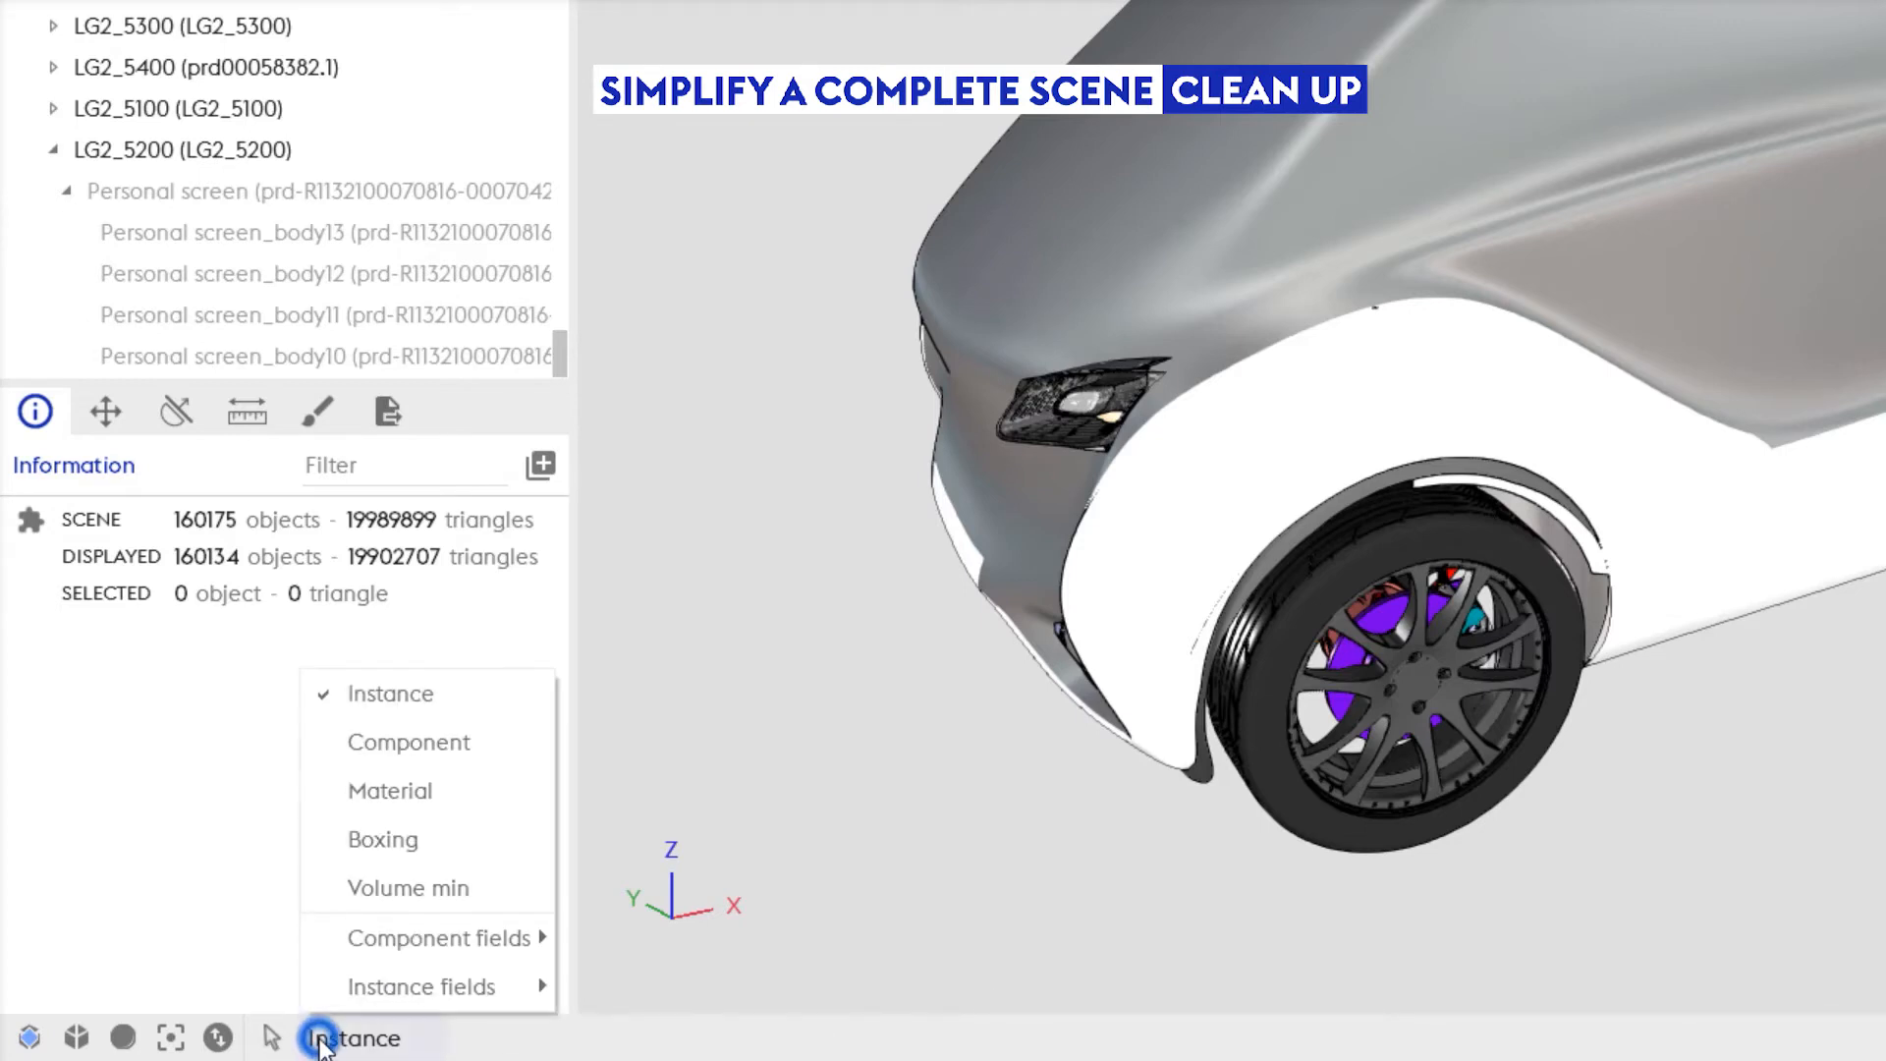
click(438, 899)
click(490, 1034)
text(50,00mm)
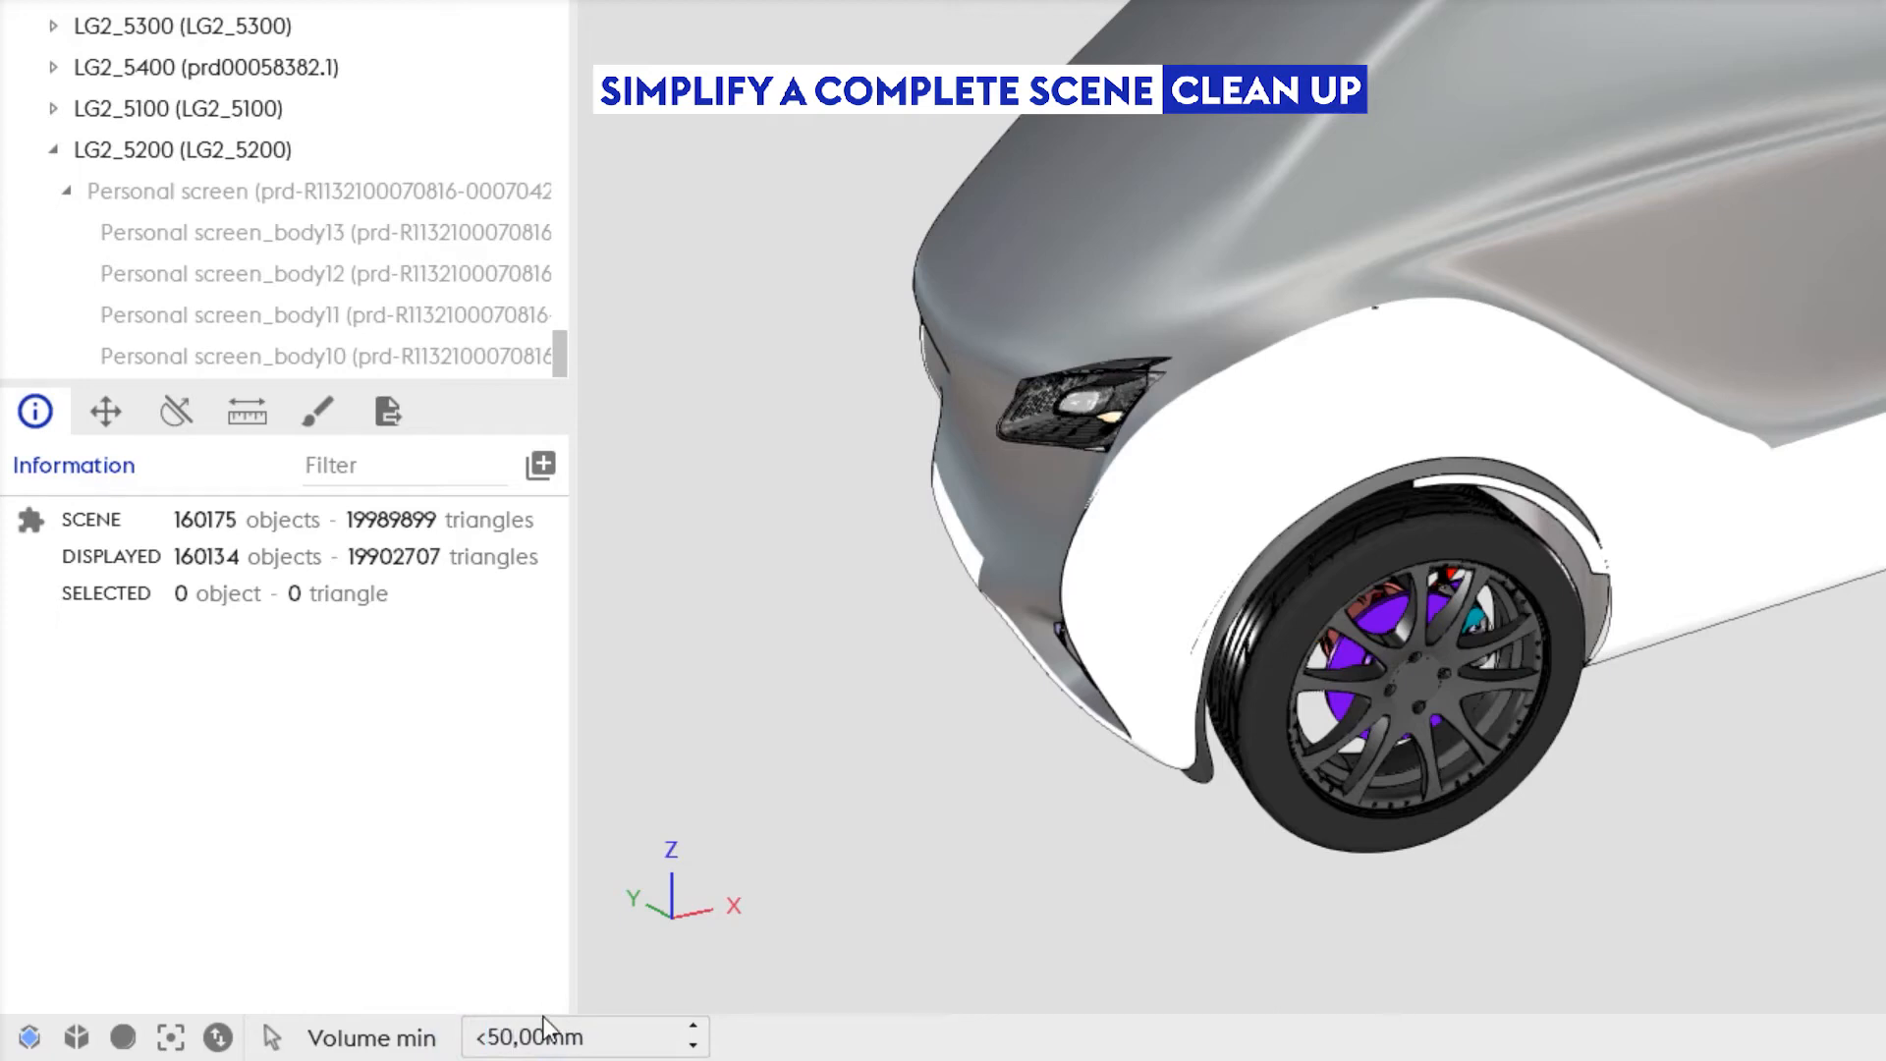
key(Return)
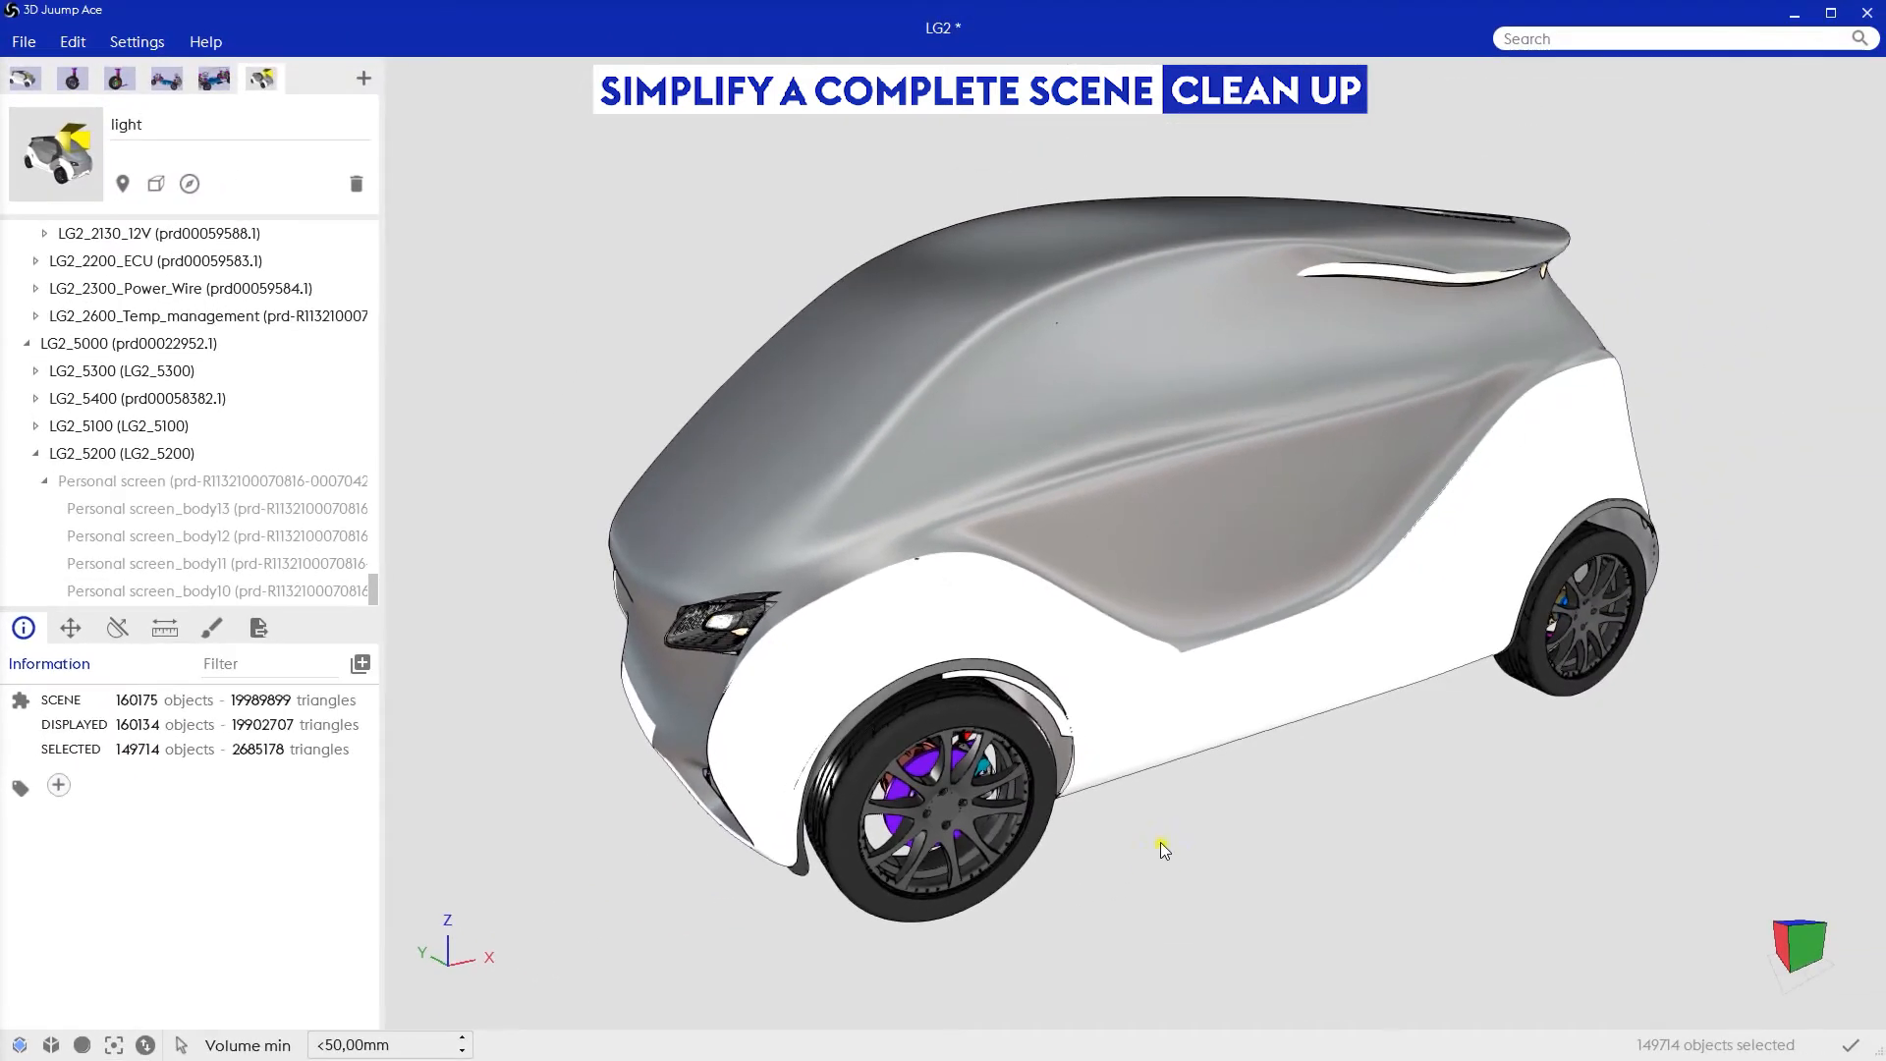
Step: Examine the selected parts below 50 mm with the whole car ghosted, and return to the normal display
drag(1711, 744, 1661, 735)
key(Tab)
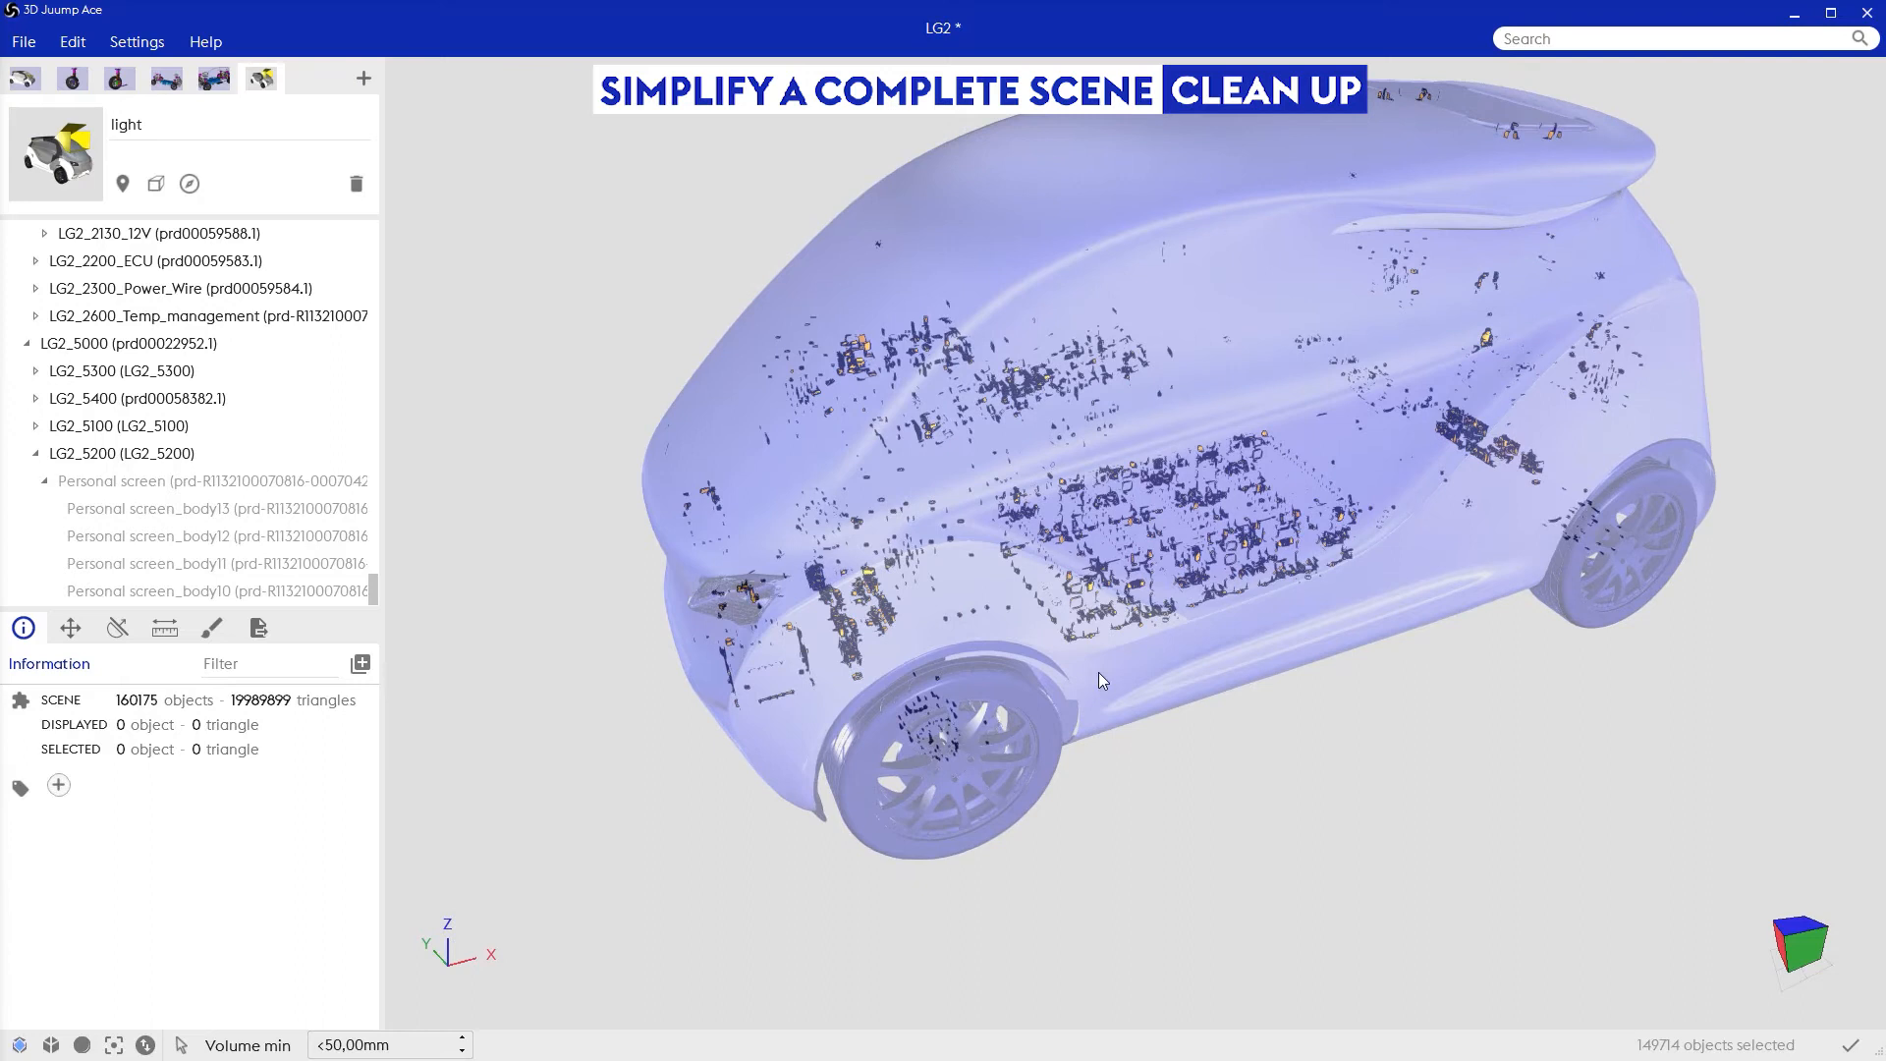
scroll(1104, 615, up, 5)
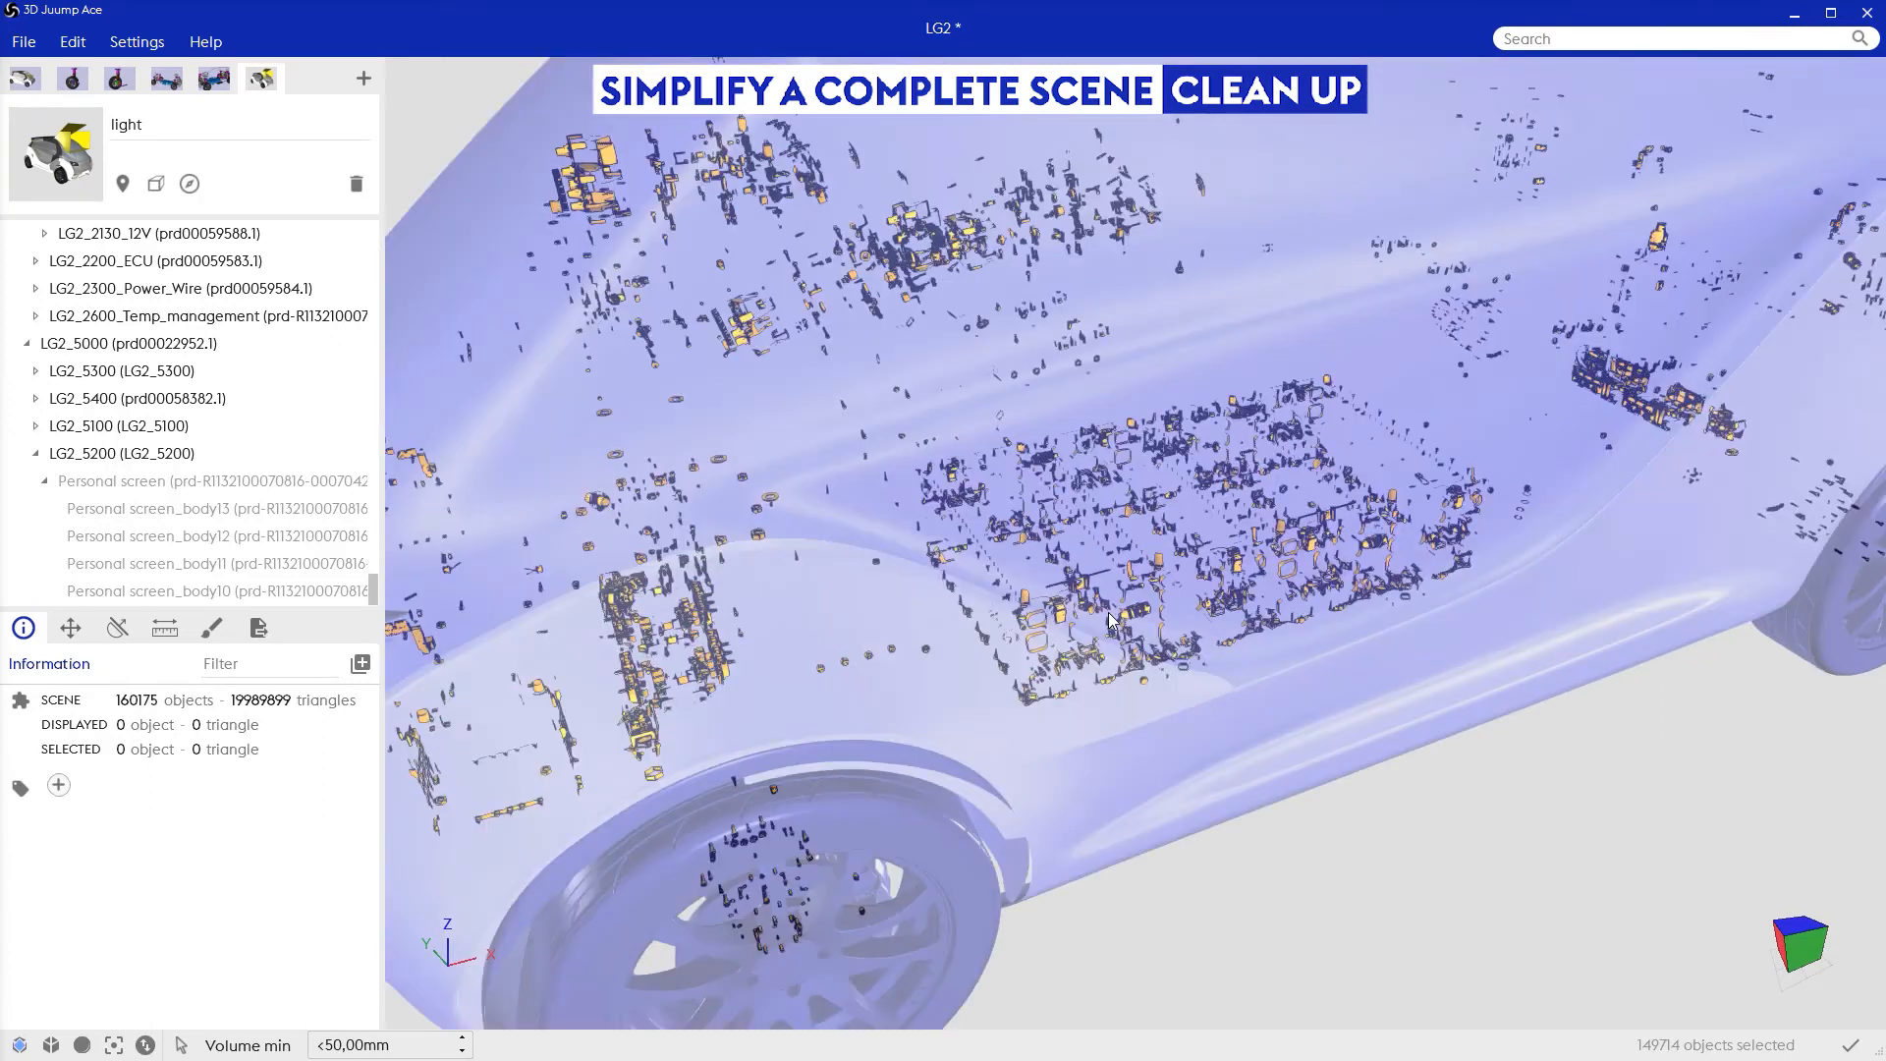
scroll(1100, 660, up, 5)
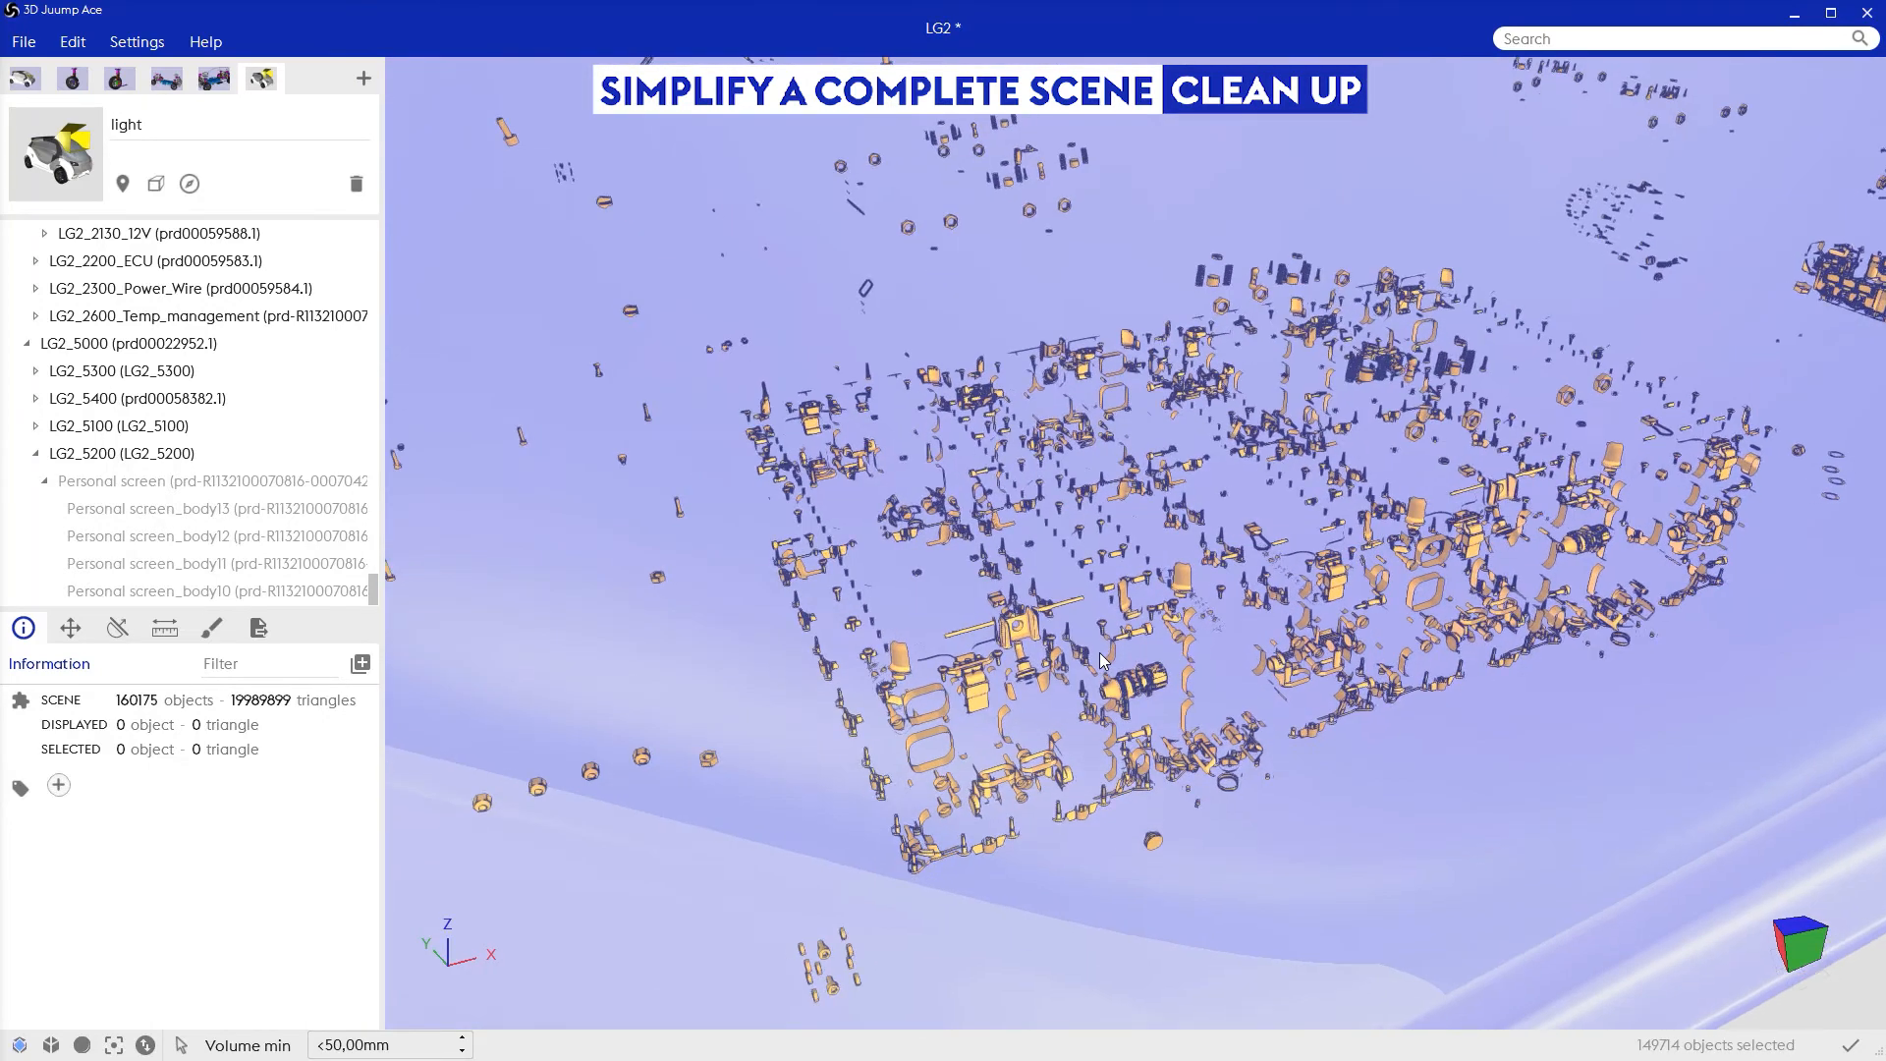
scroll(1102, 658, up, 3)
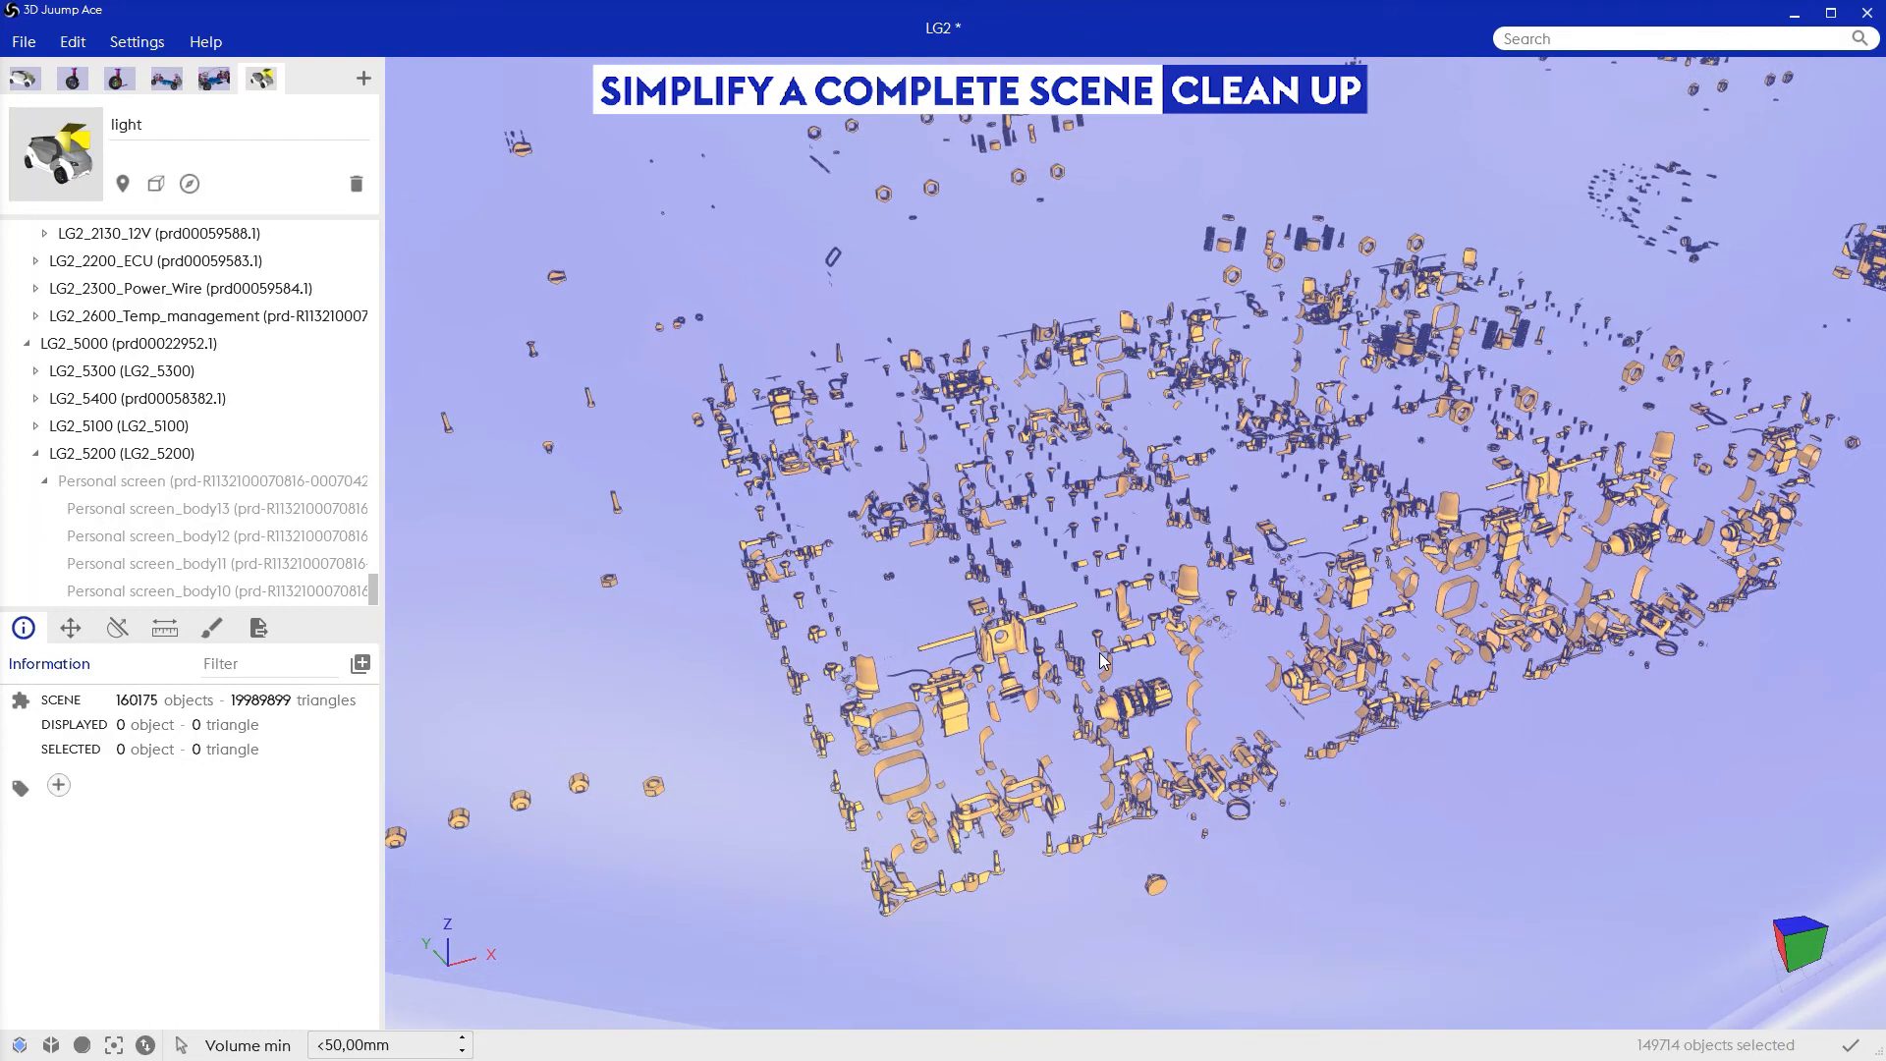
scroll(1100, 659, down, 5)
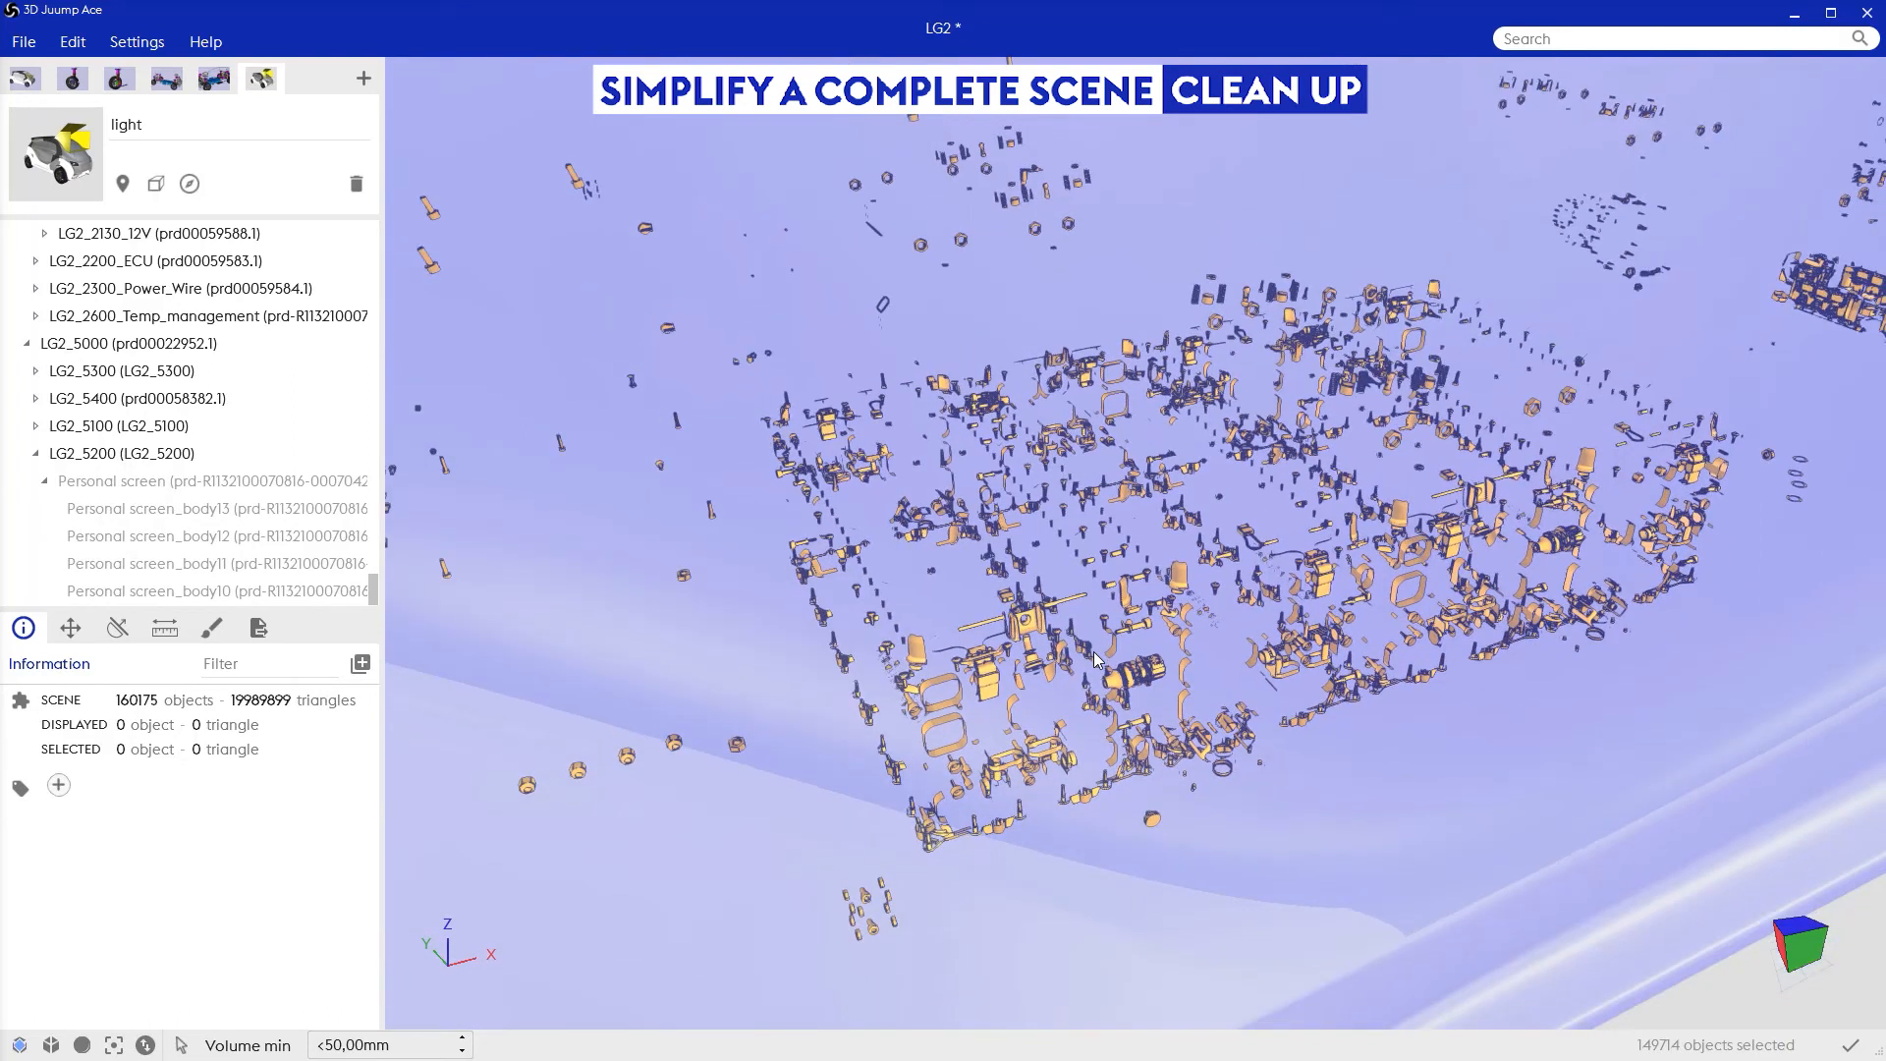
scroll(1098, 659, down, 5)
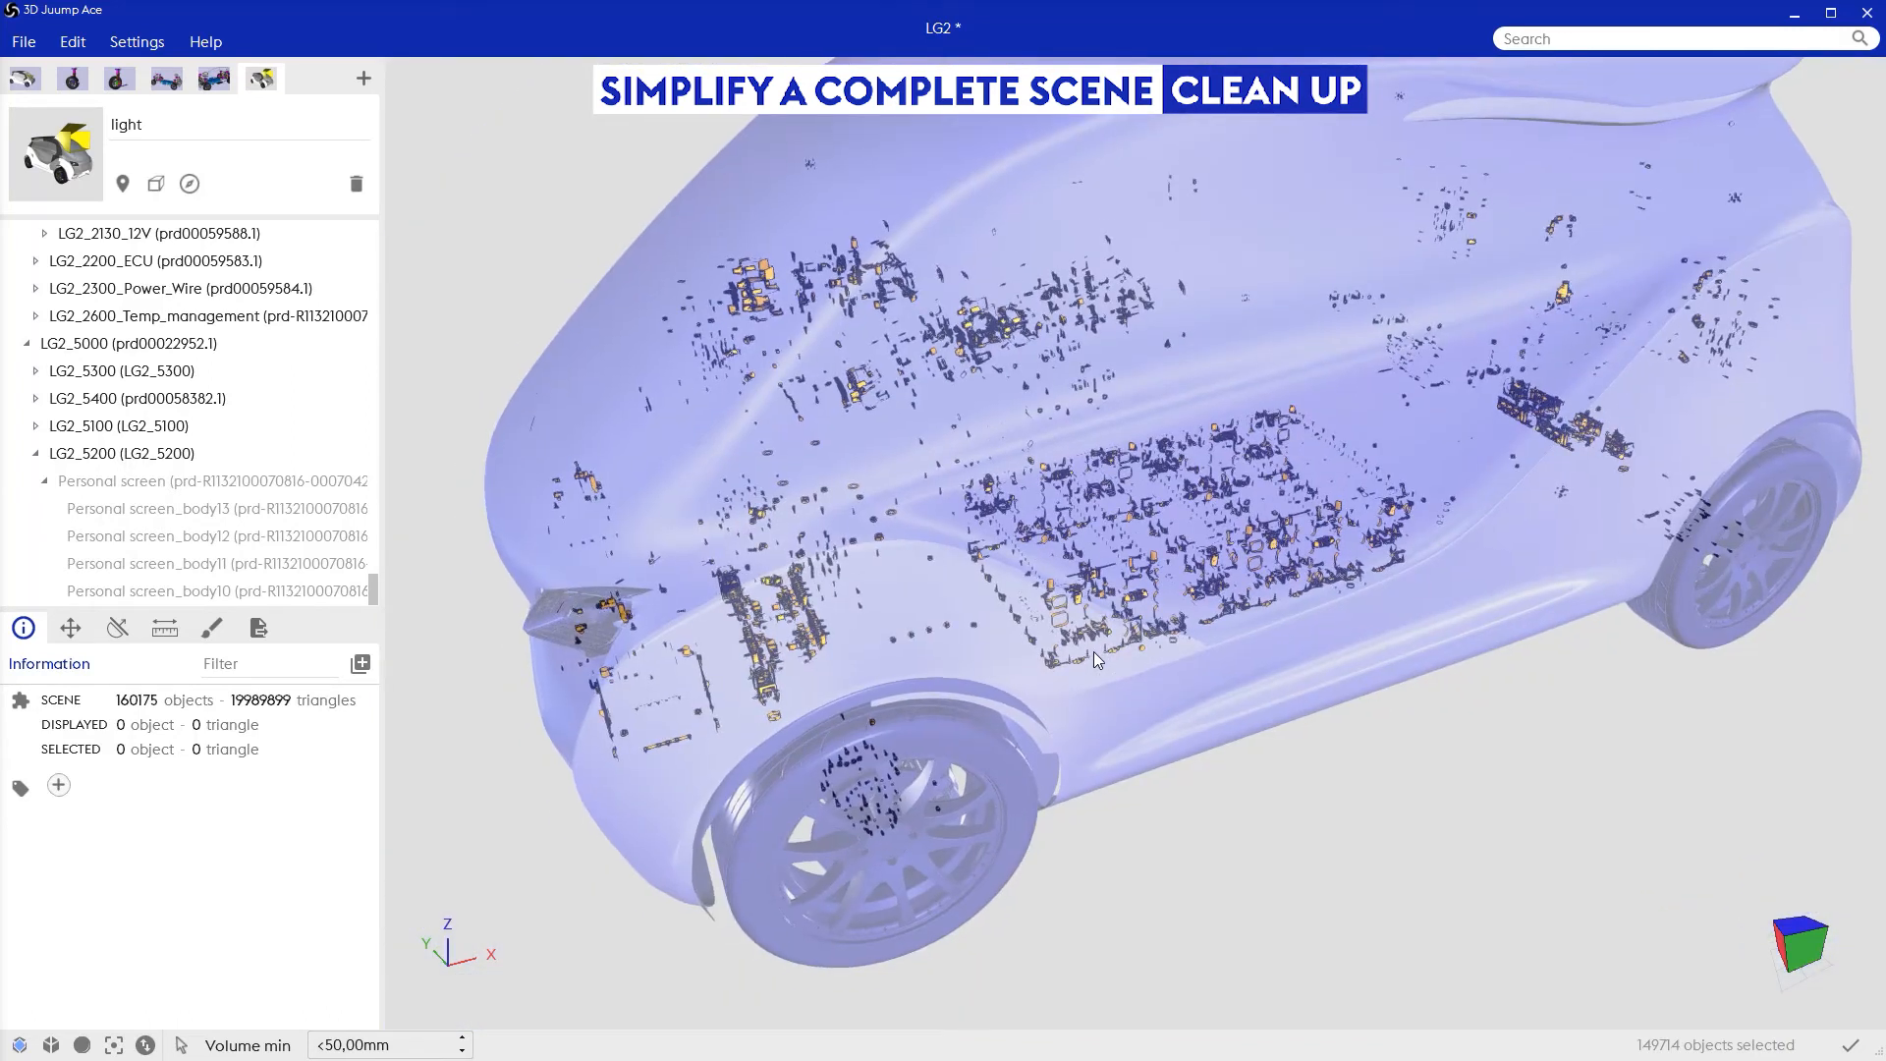
scroll(1208, 485, down, 2)
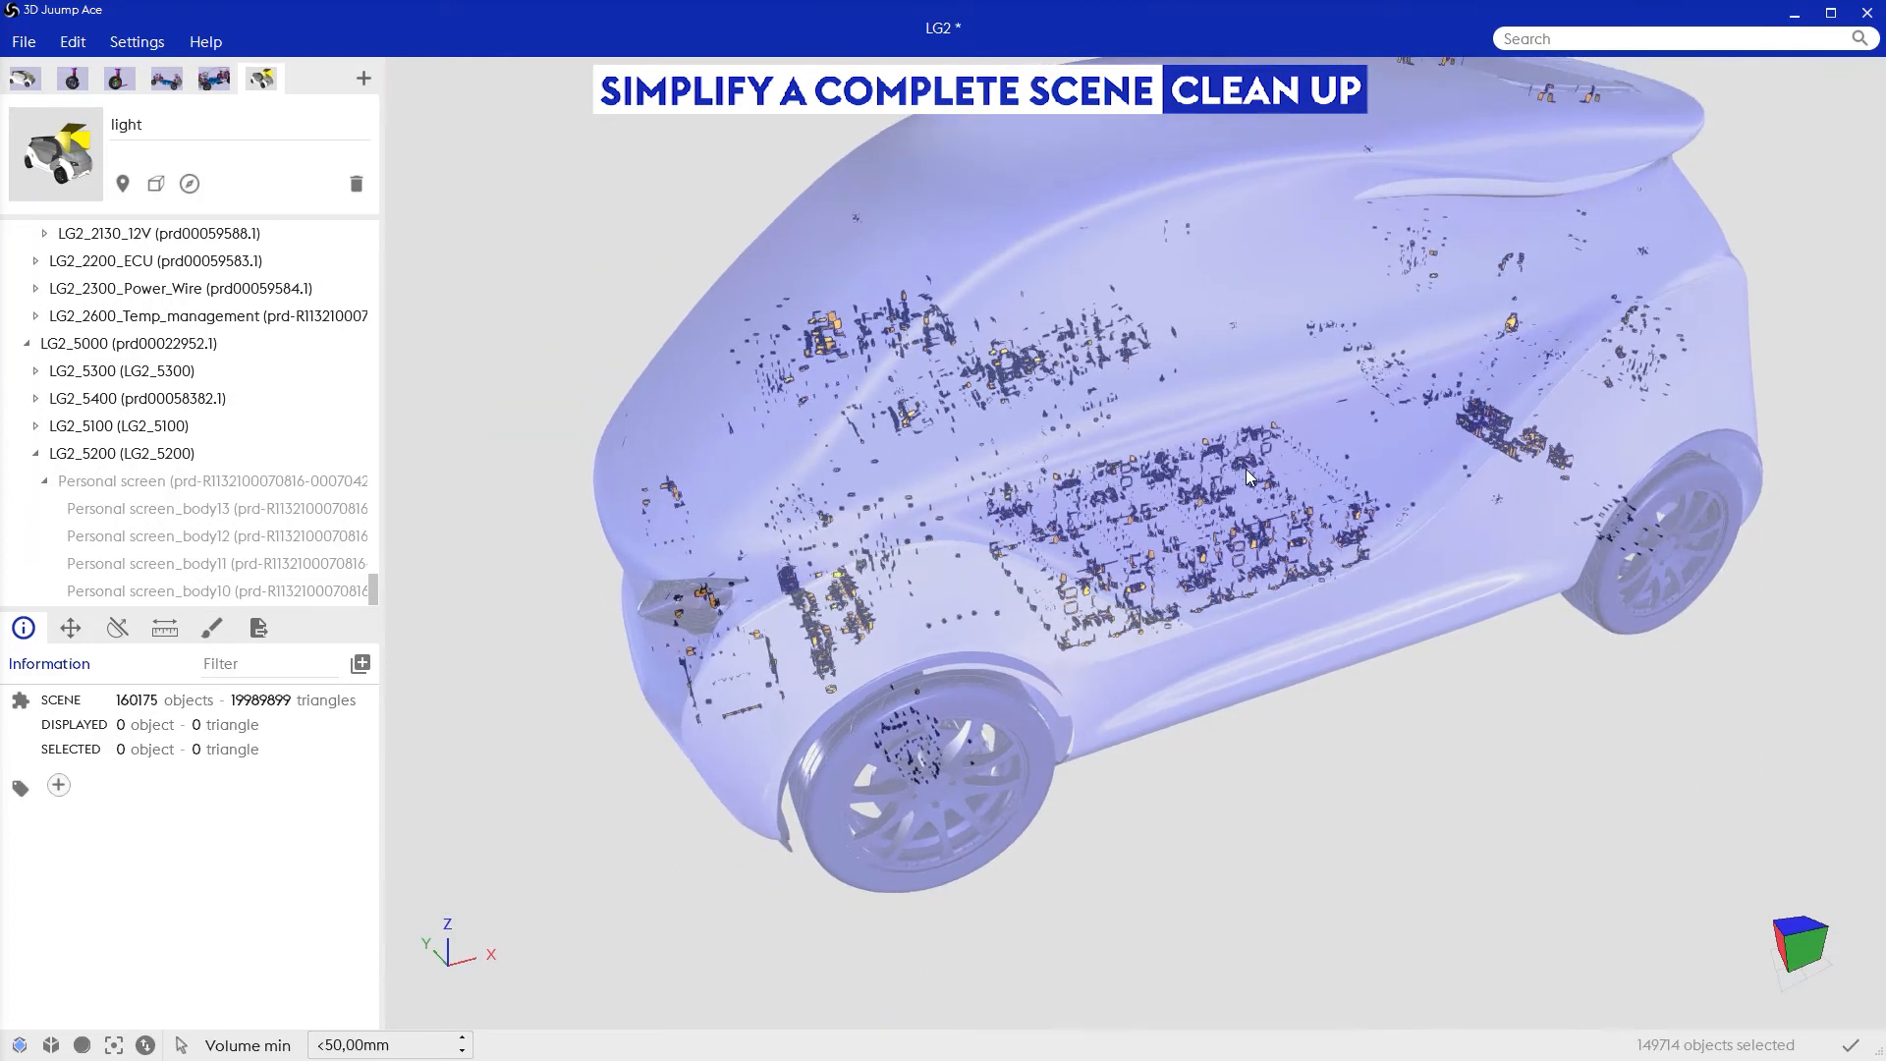
key(space)
scroll(1275, 521, up, 2)
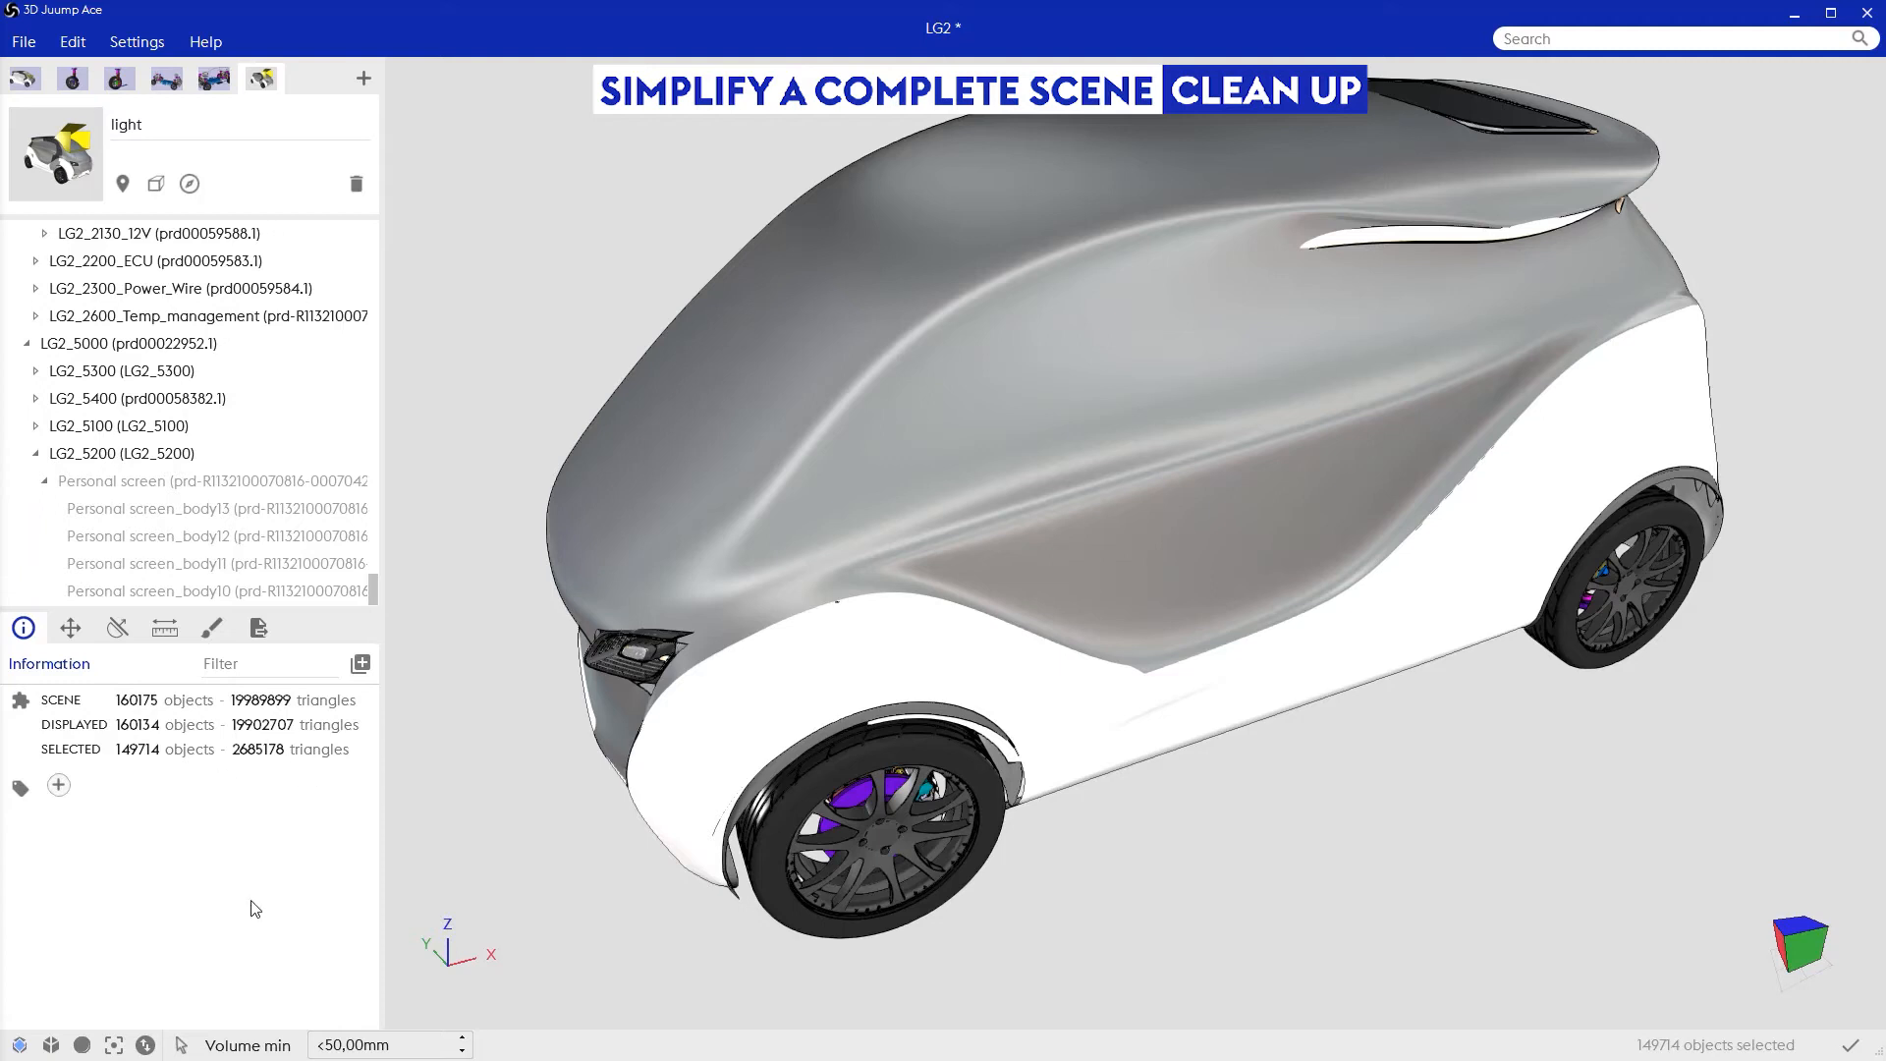
Step: Lower the Volume min threshold to 40 mm to reselect only the smaller objects
click(327, 1048)
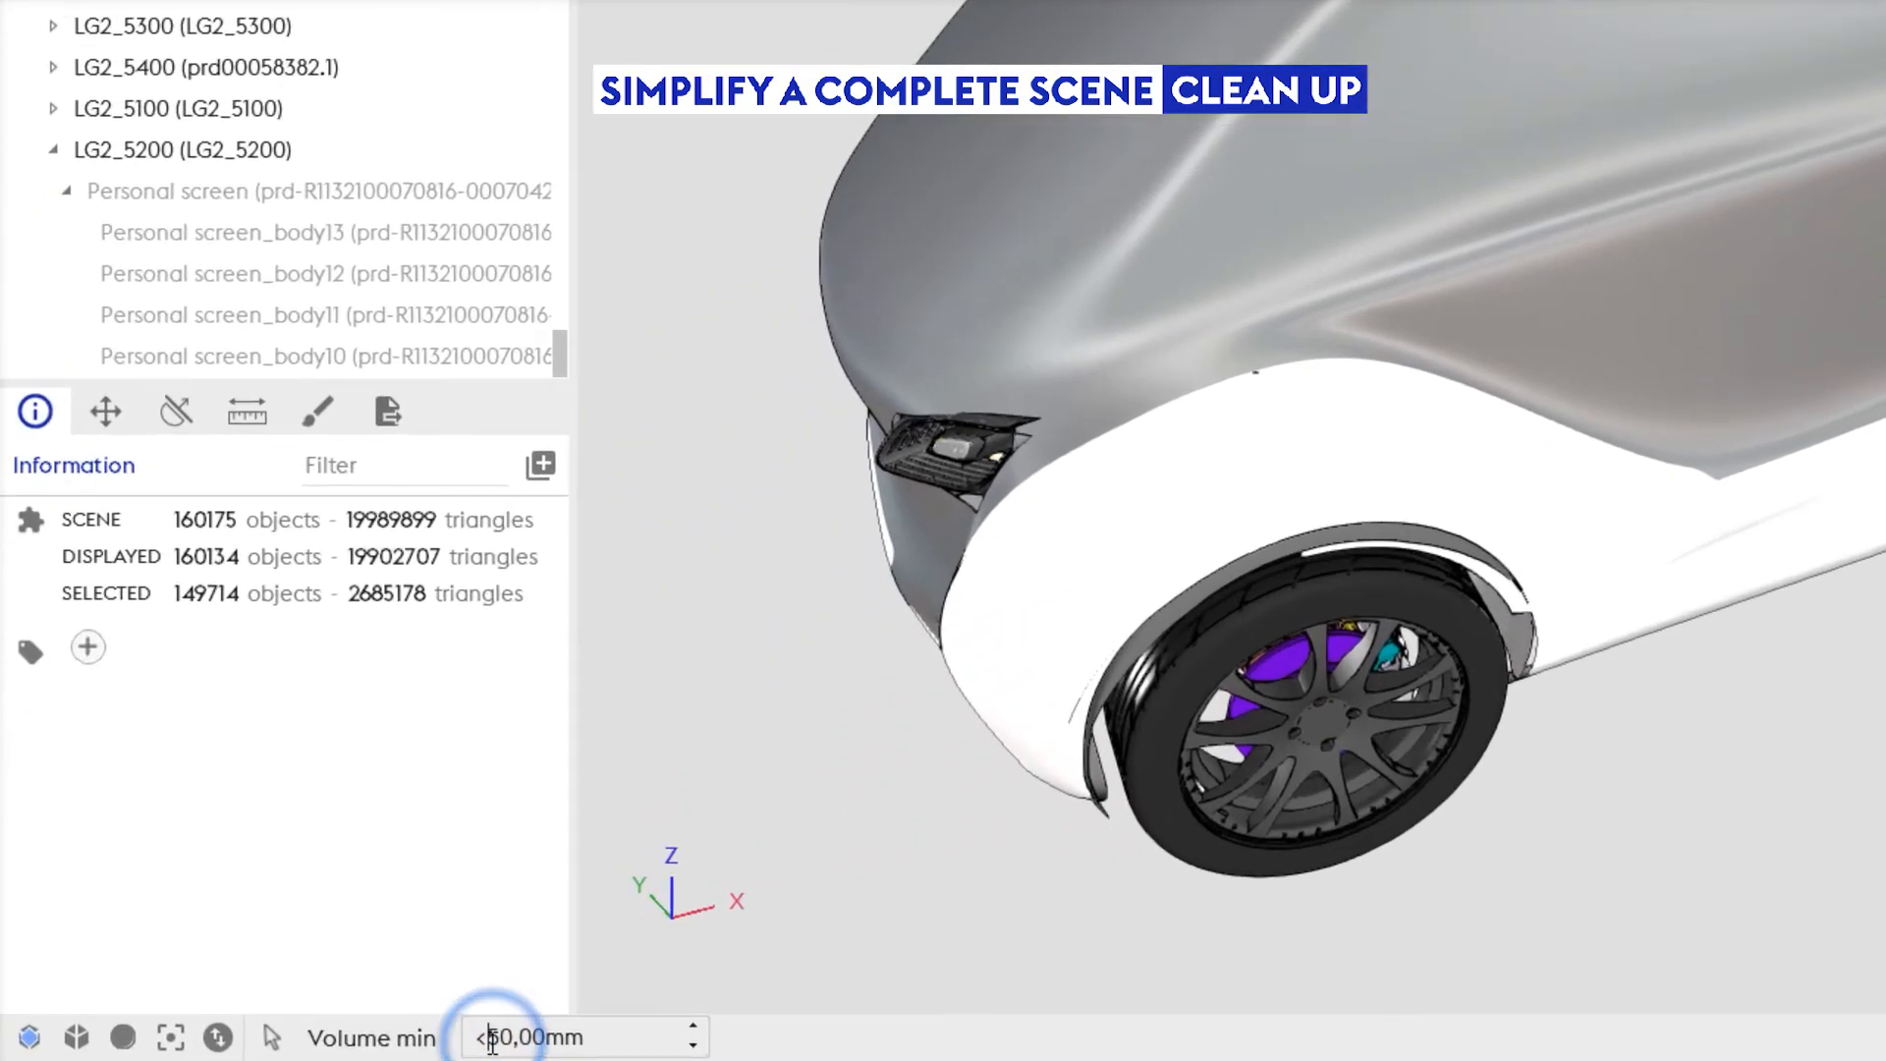
key(shift+Right)
text(4)
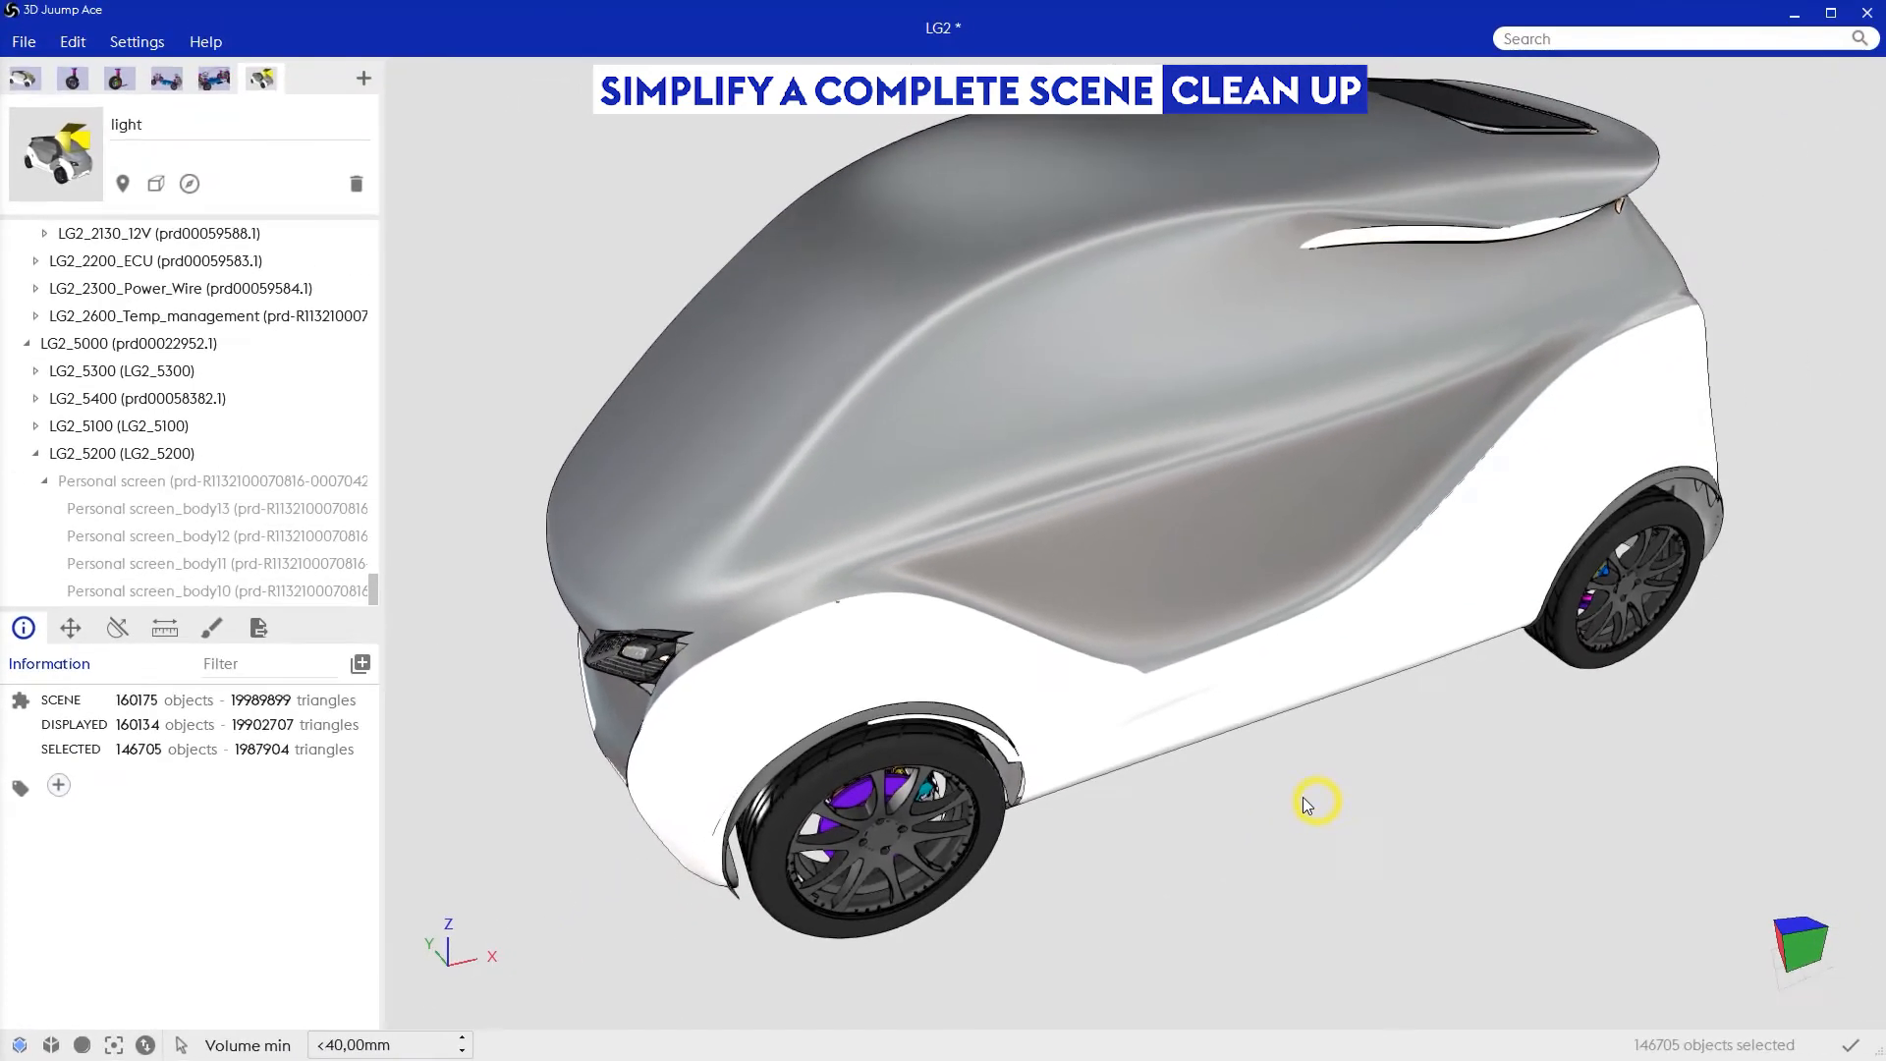
text(g)
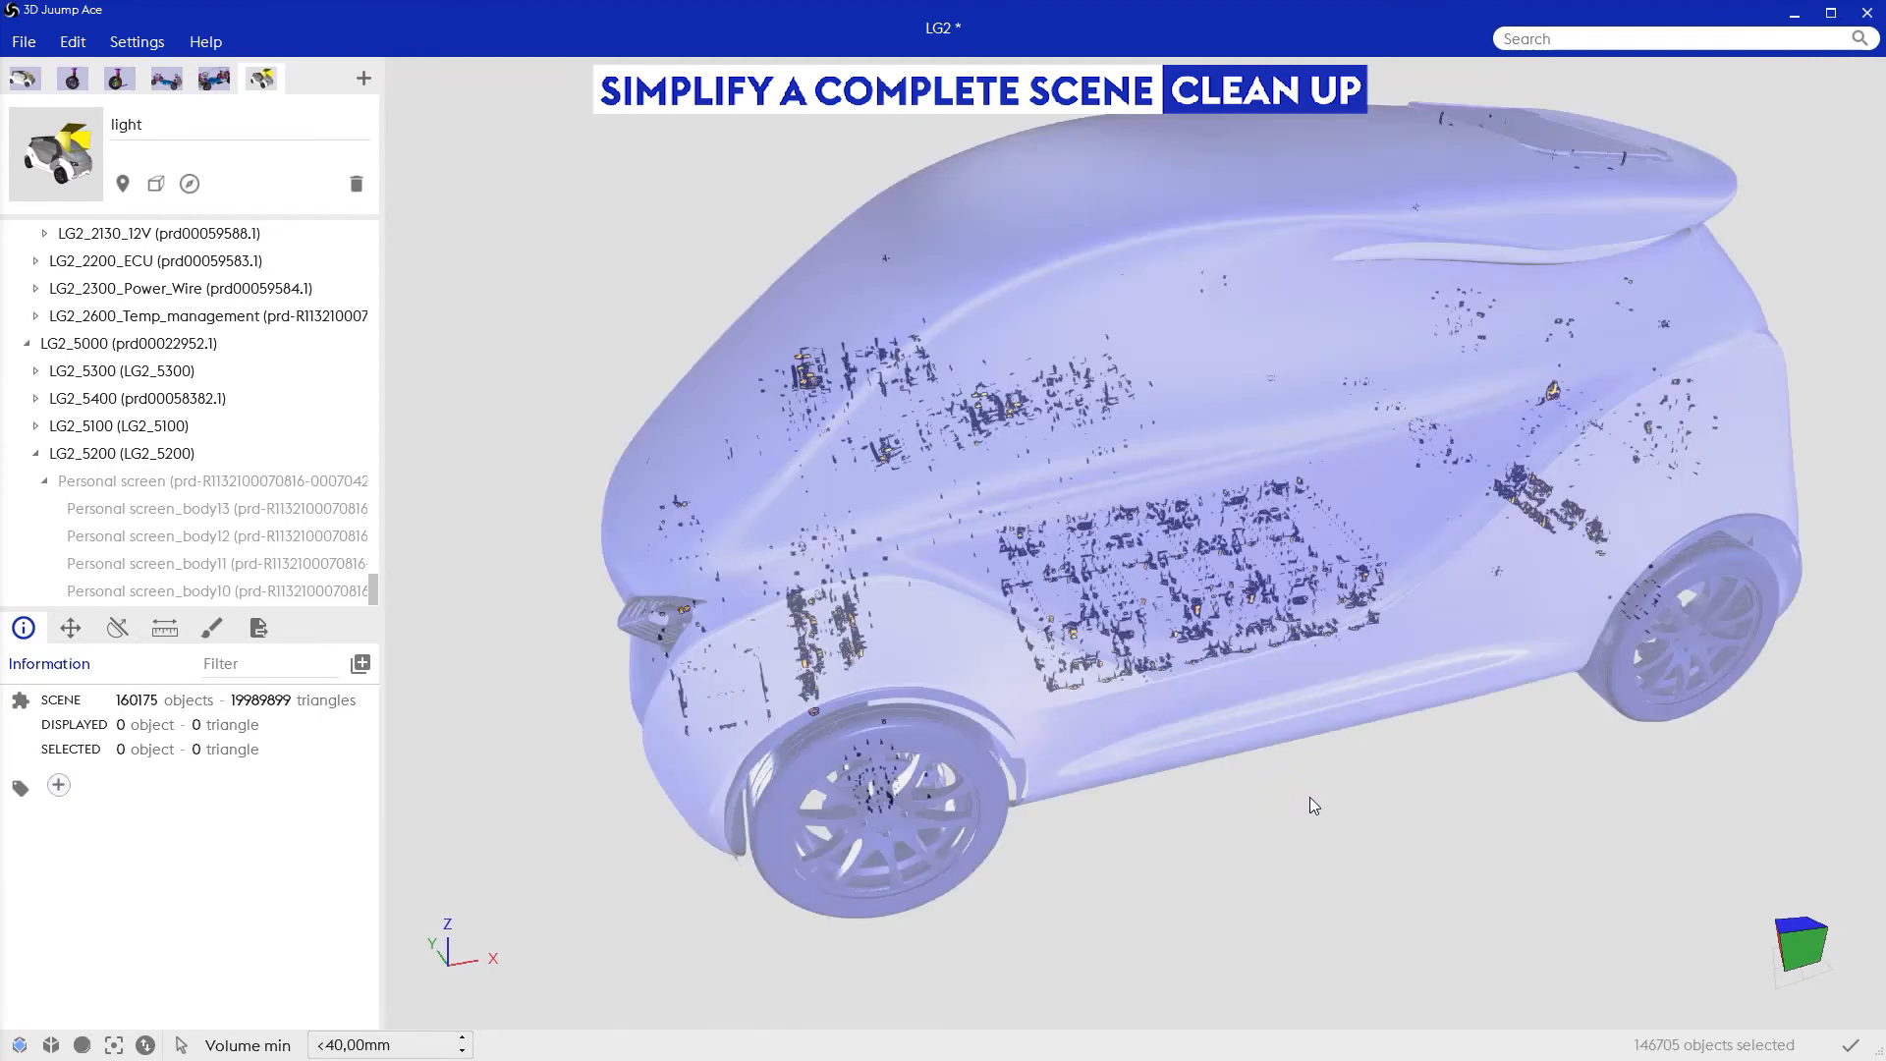
Step: Check the selected parts below 40 mm through the ghosted car and hide them
middle_drag(1316, 795, 1317, 796)
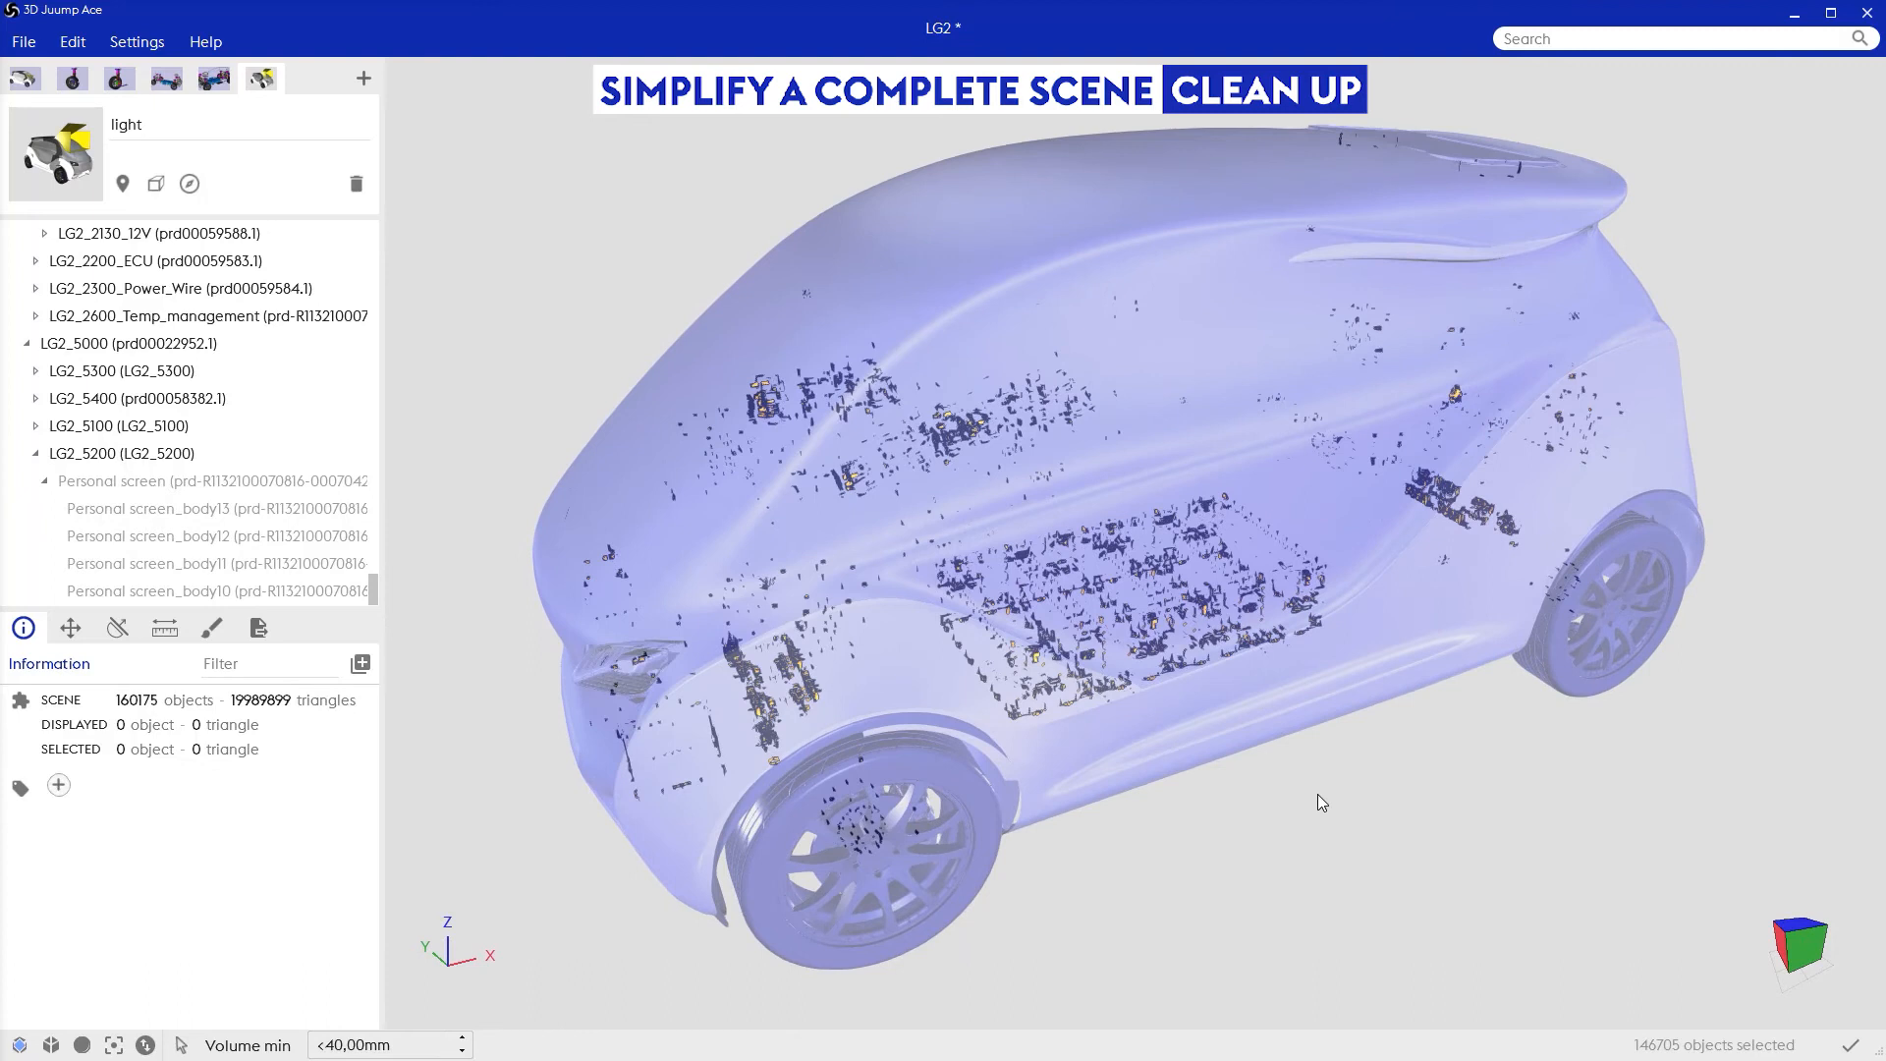
key(g)
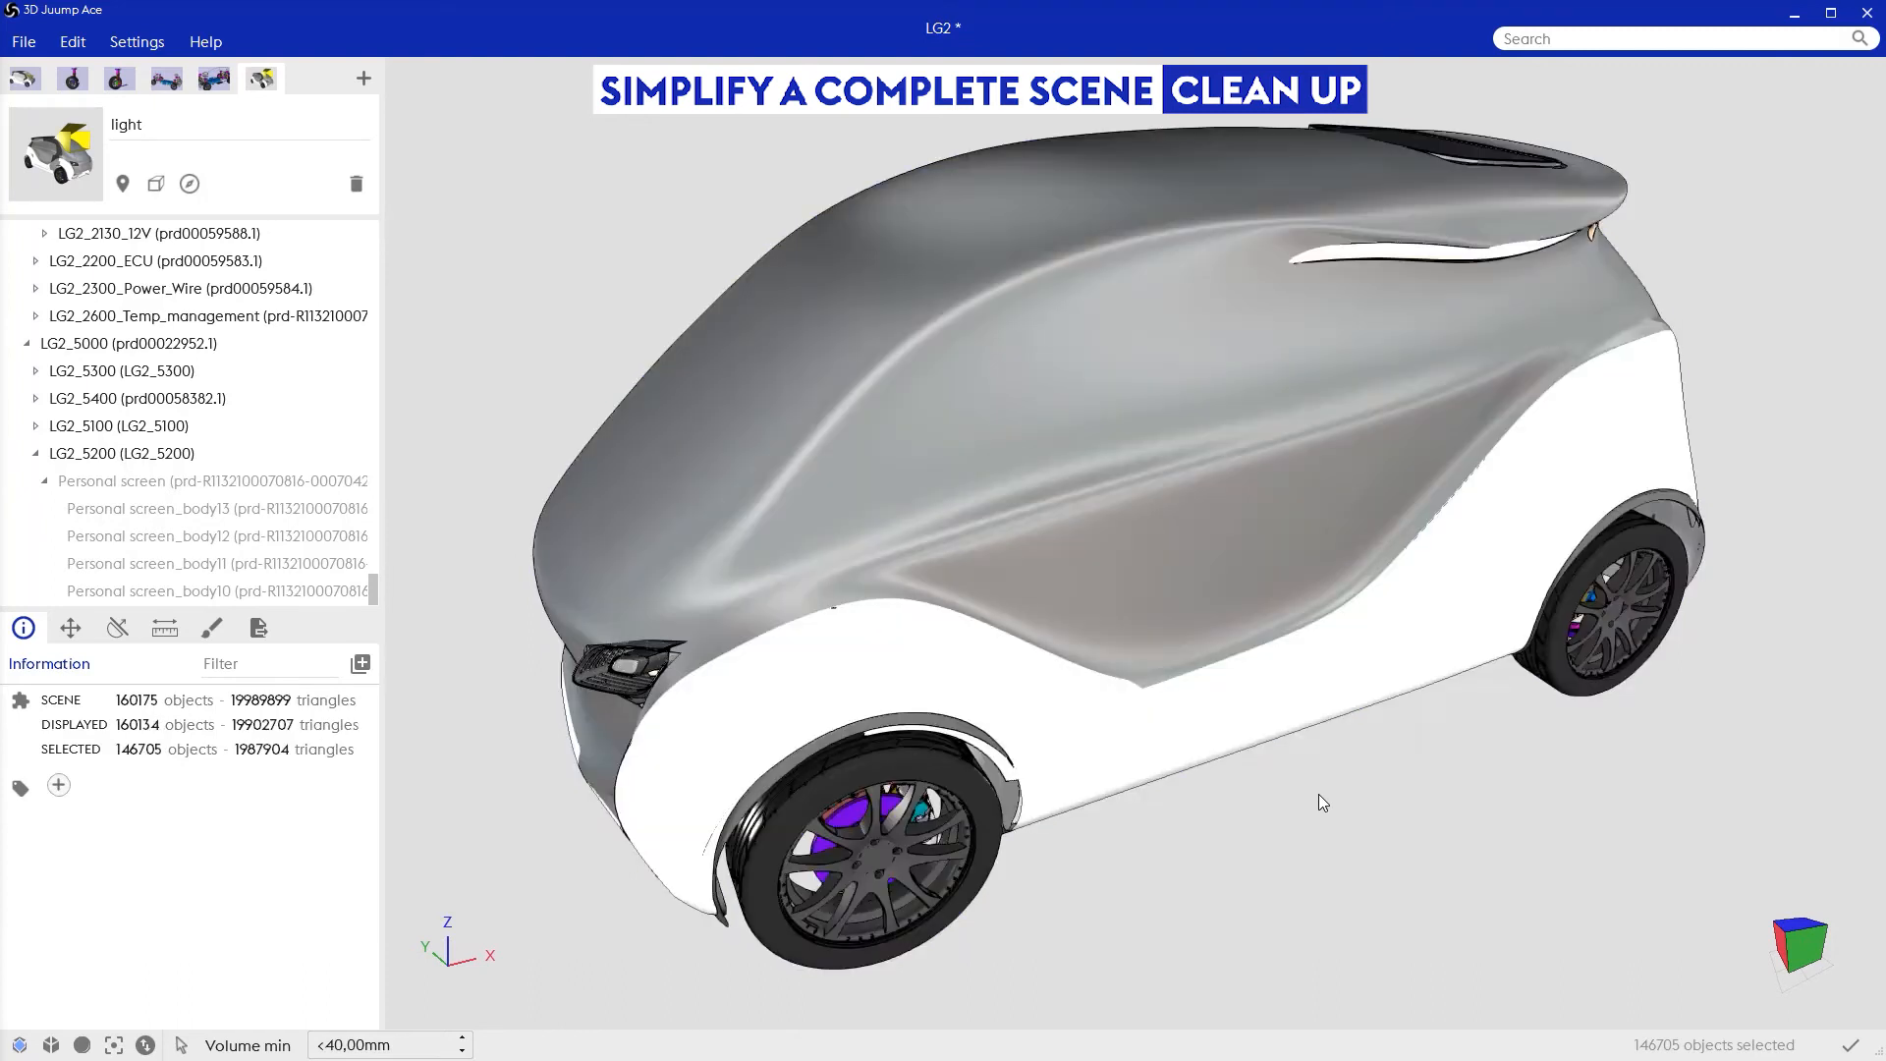
right_click(1189, 839)
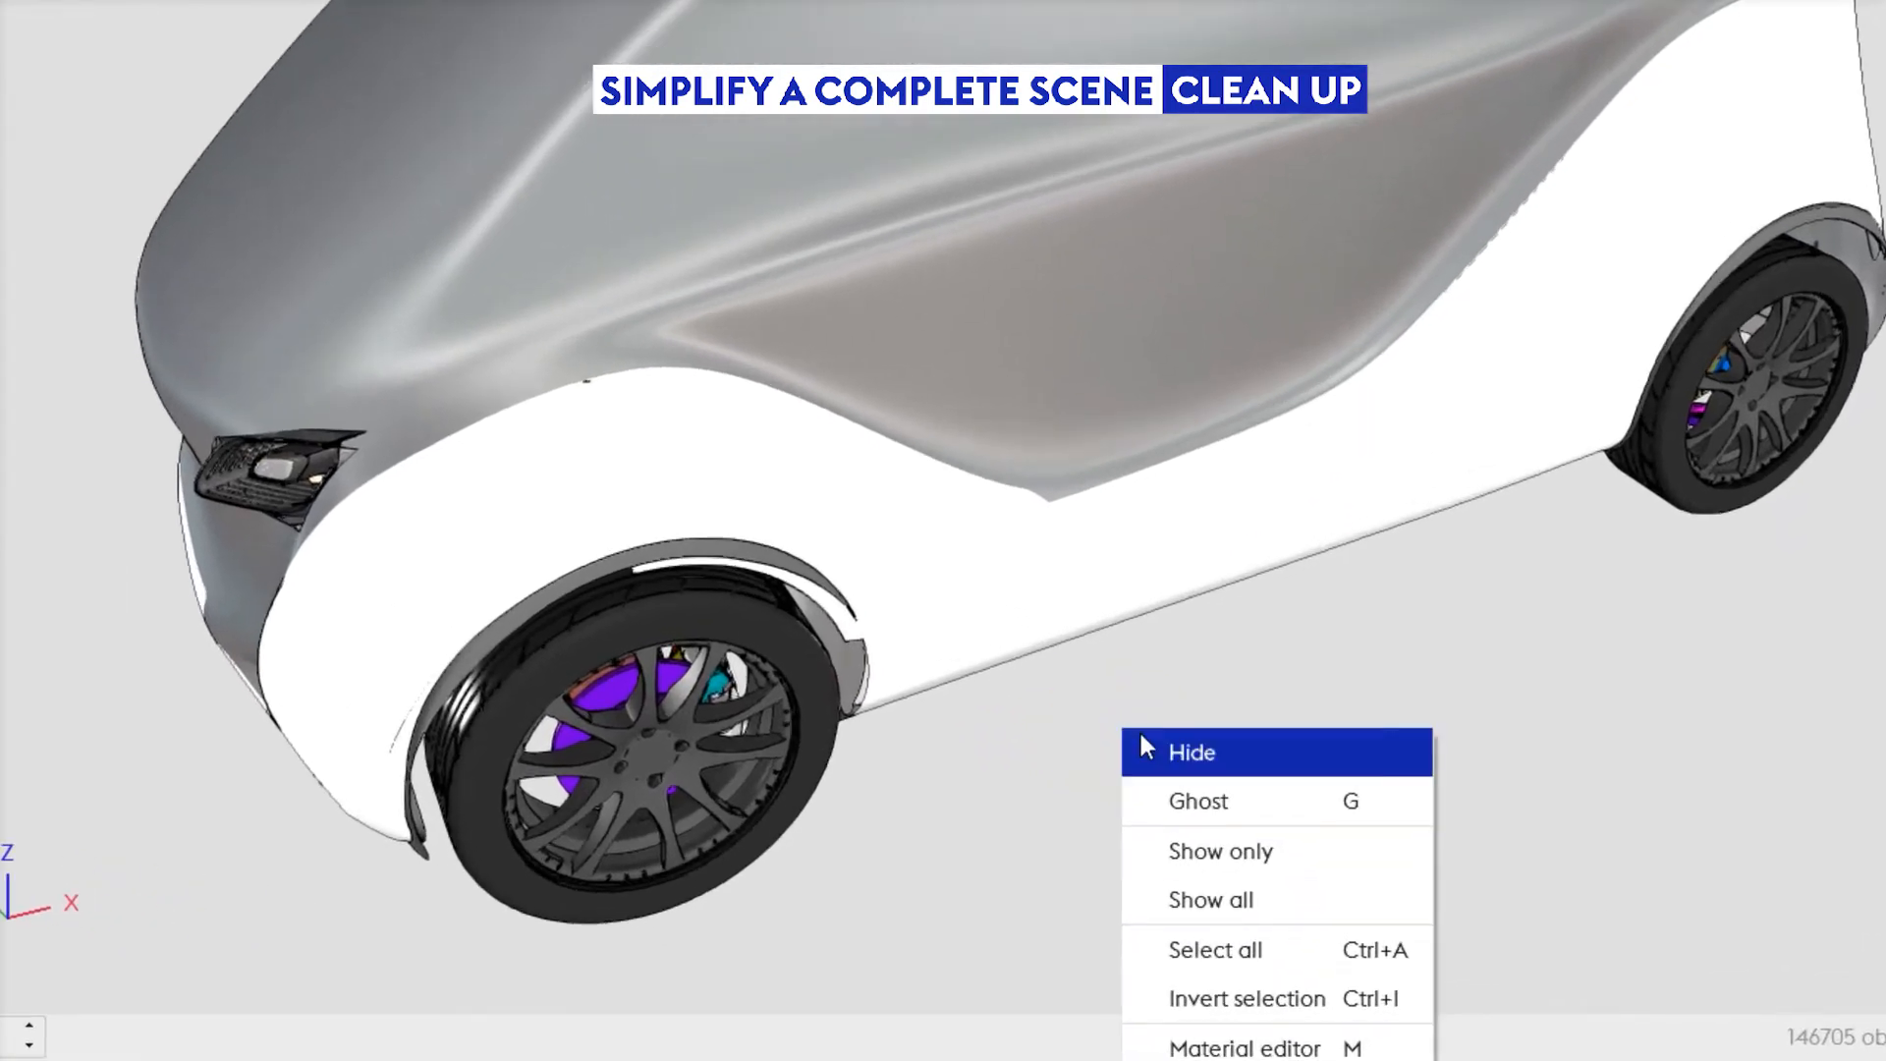
click(1149, 748)
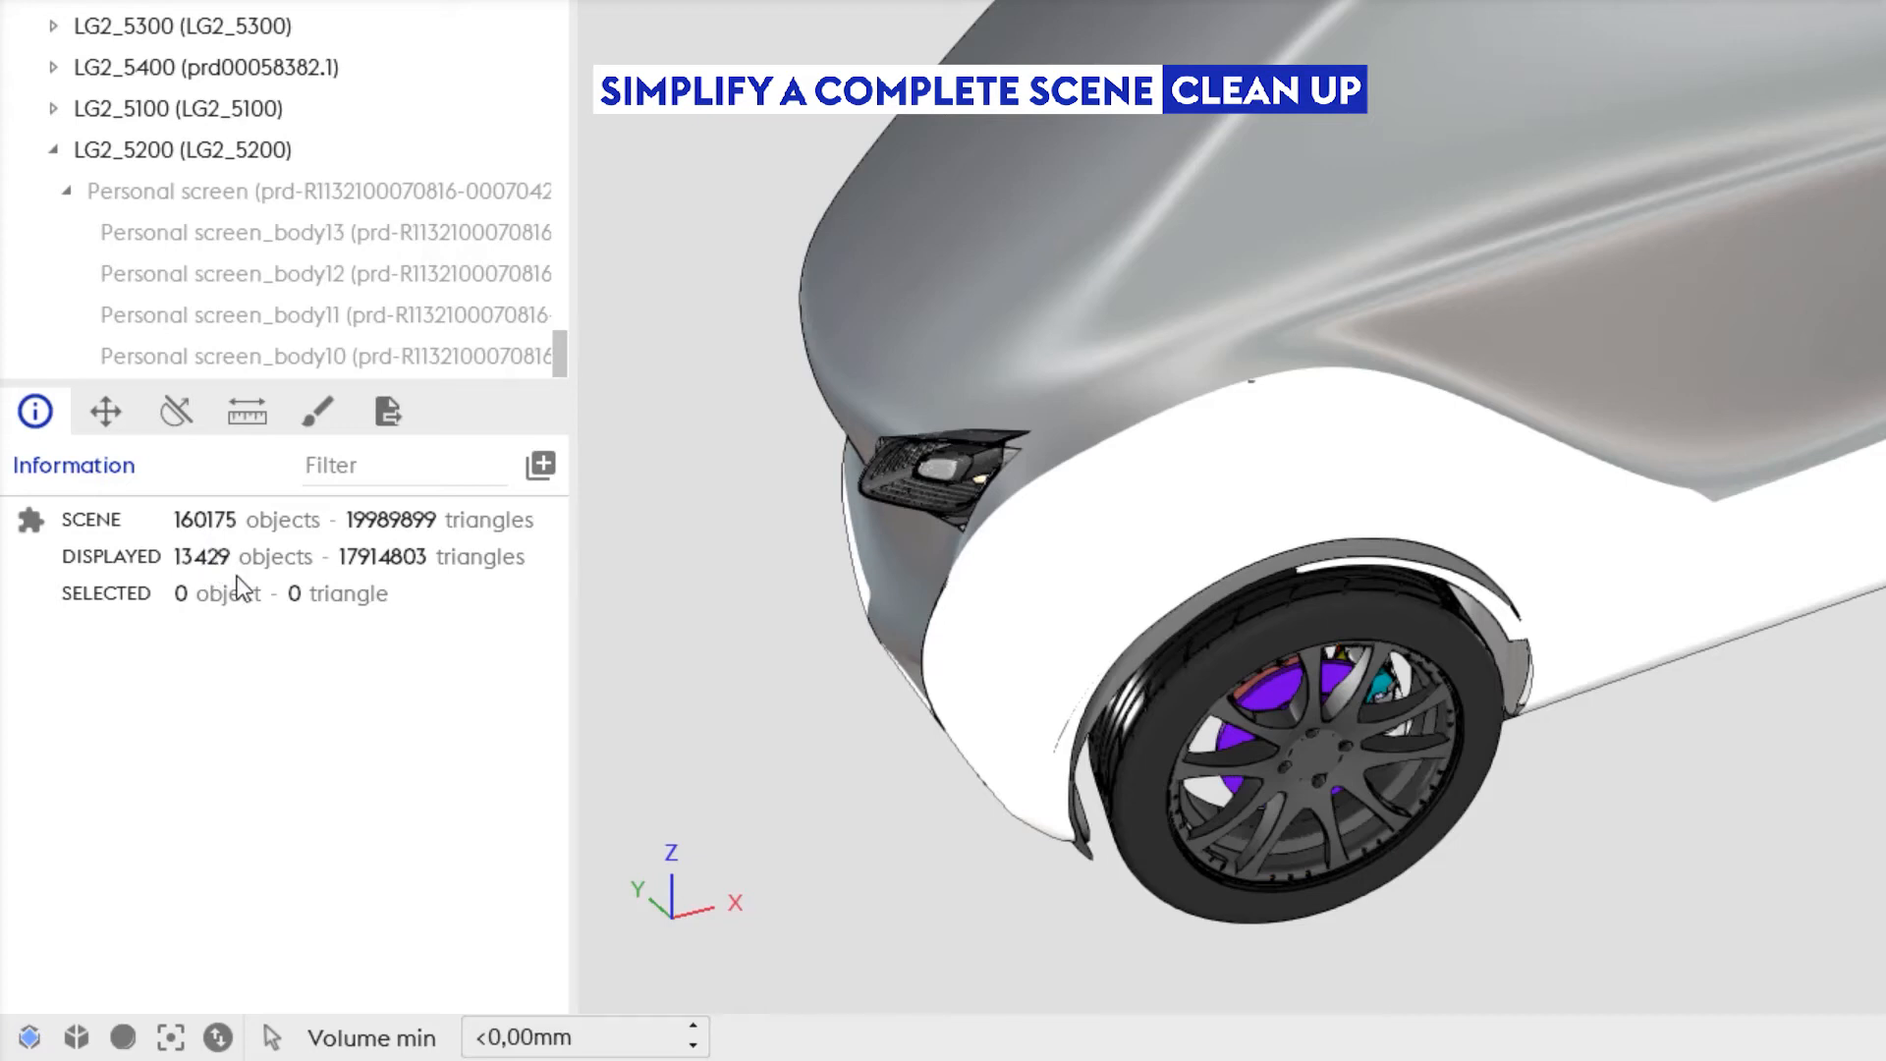
Step: Display the hidden working area to check the removed objects, and return to the visible car
click(218, 1036)
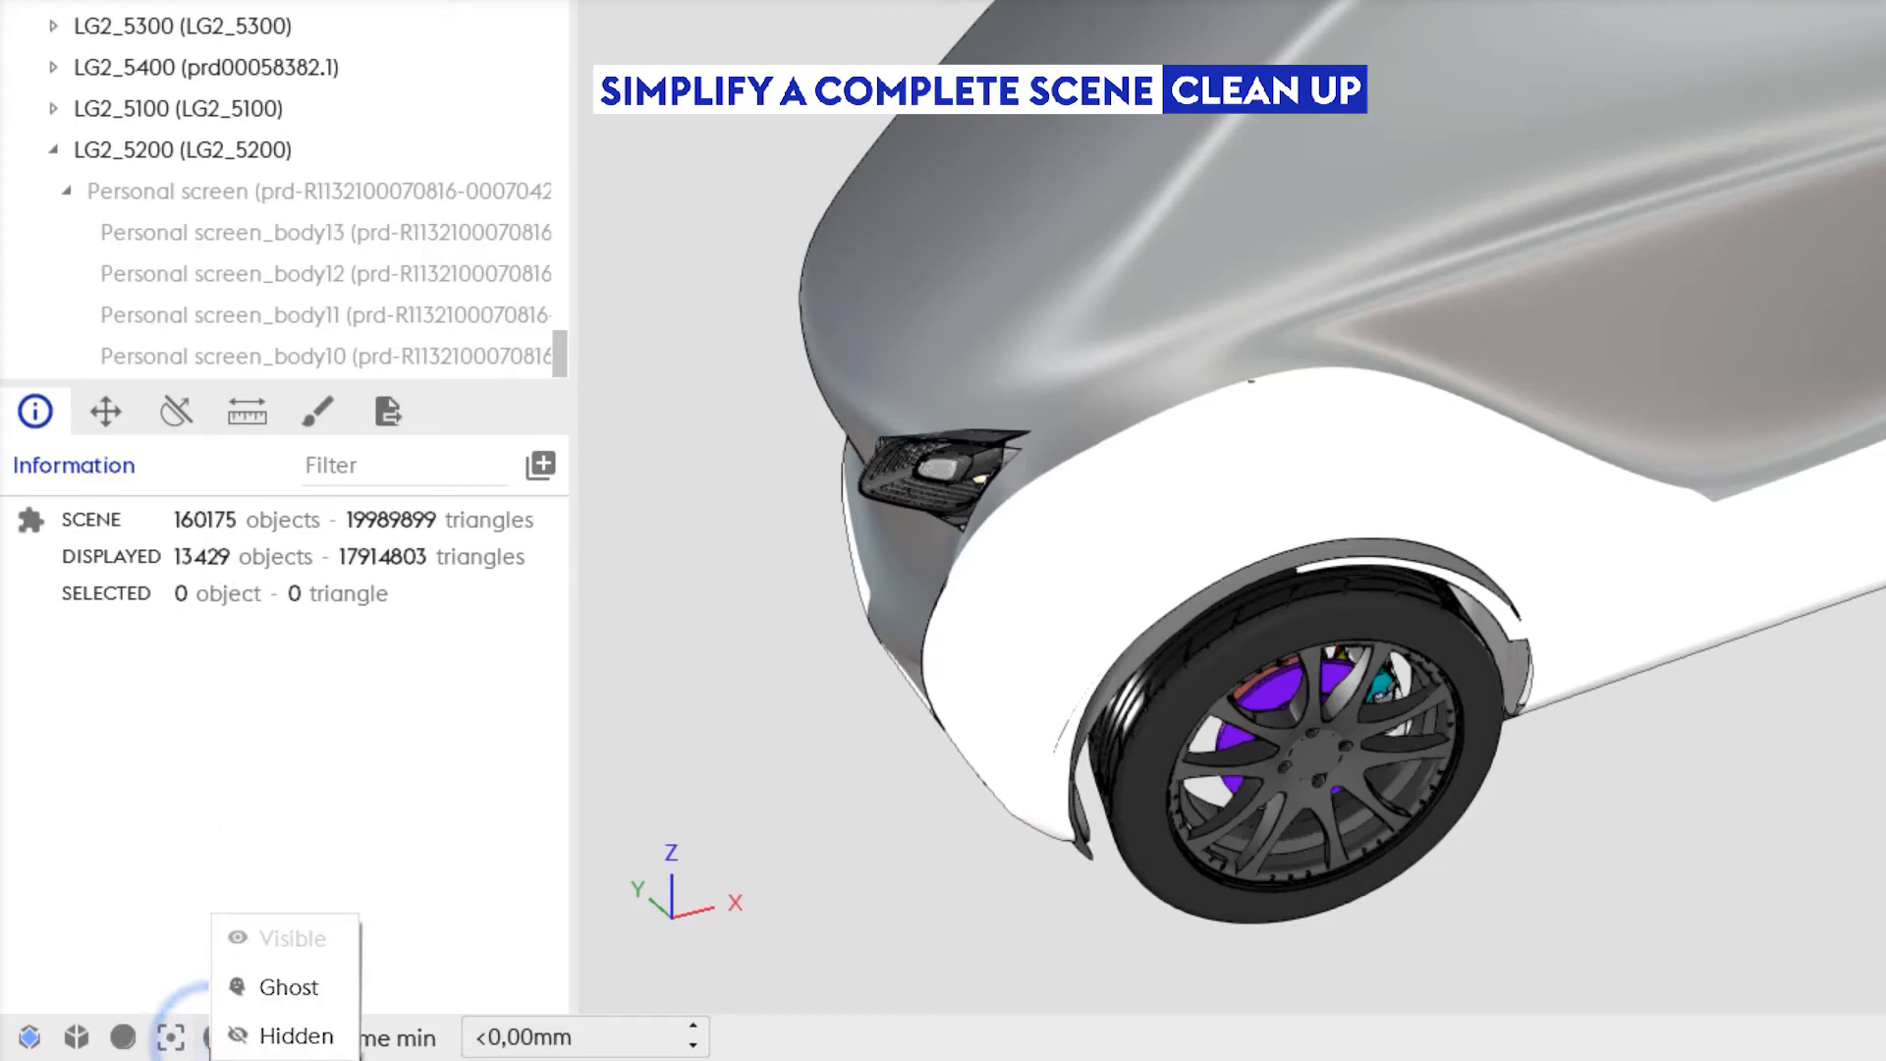
click(294, 1036)
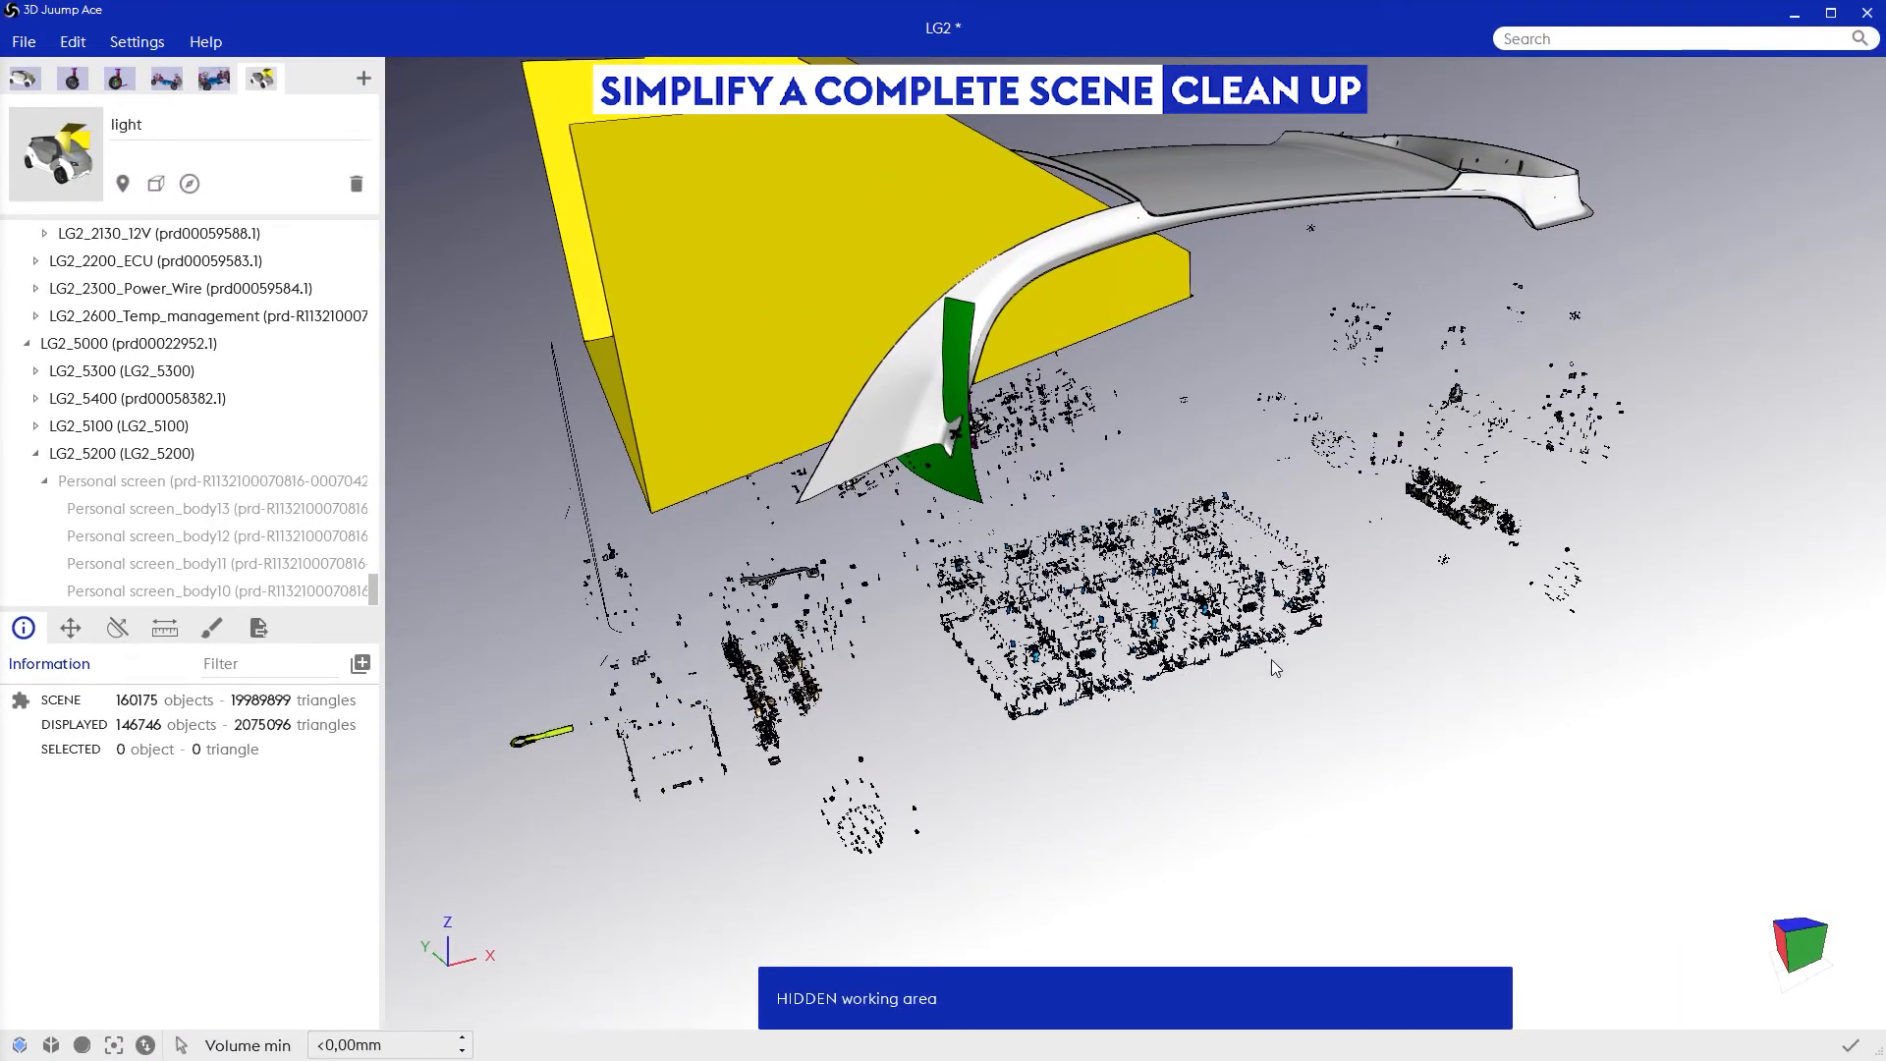
click(144, 1045)
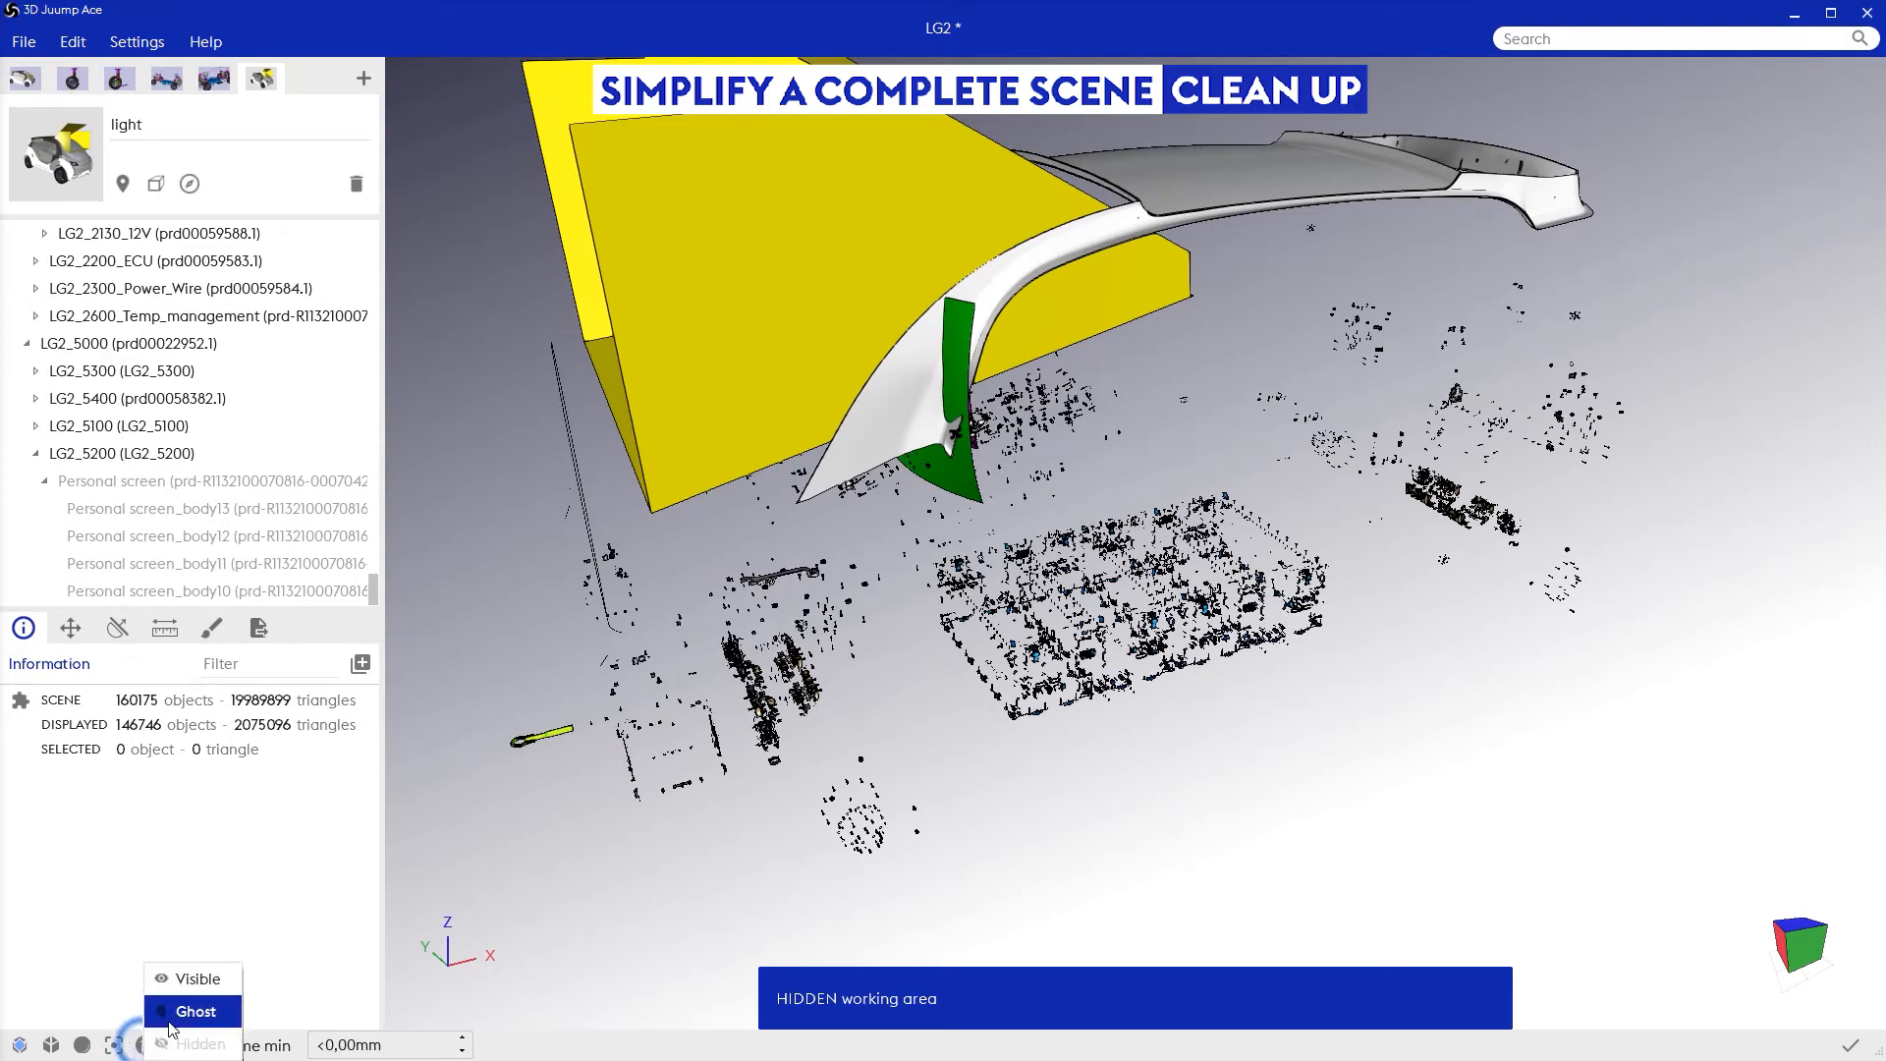
click(196, 1009)
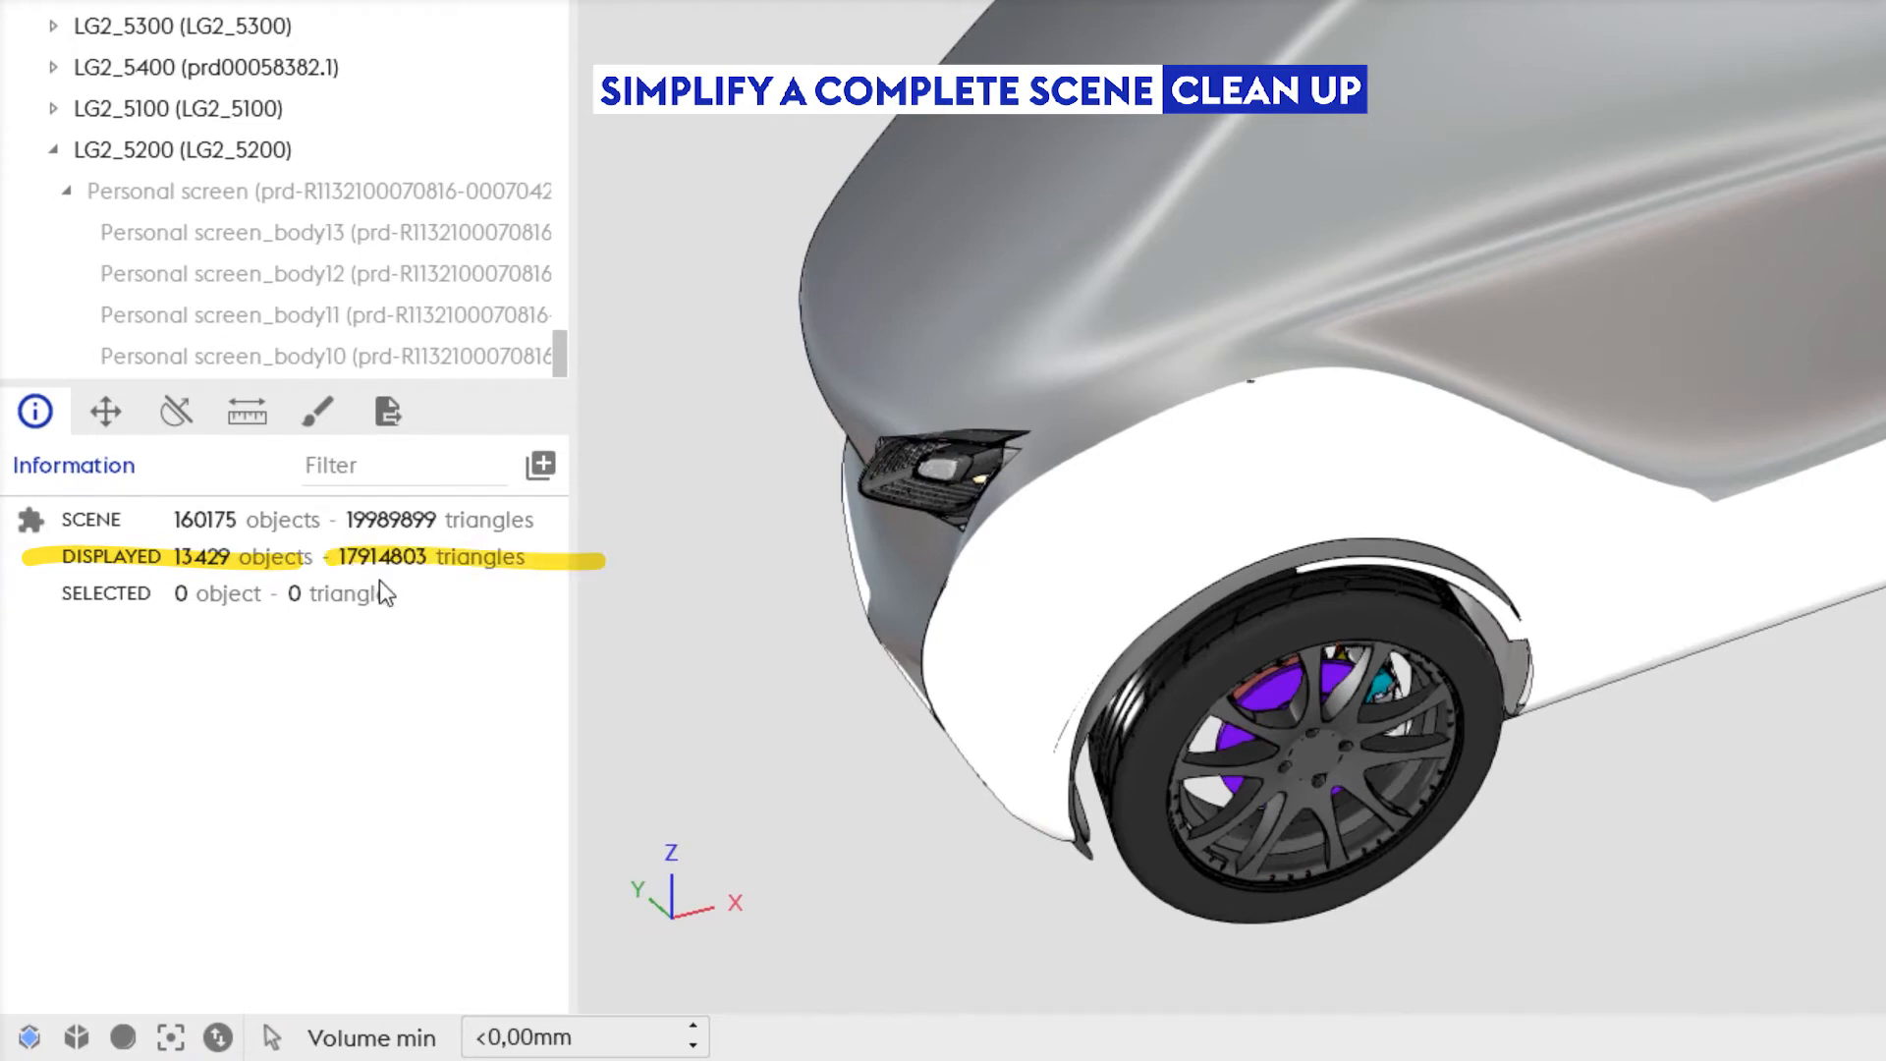
mouse_move(1277, 628)
middle_down()
mouse_move(1262, 609)
mouse_move(1294, 590)
mouse_move(1223, 594)
middle_up()
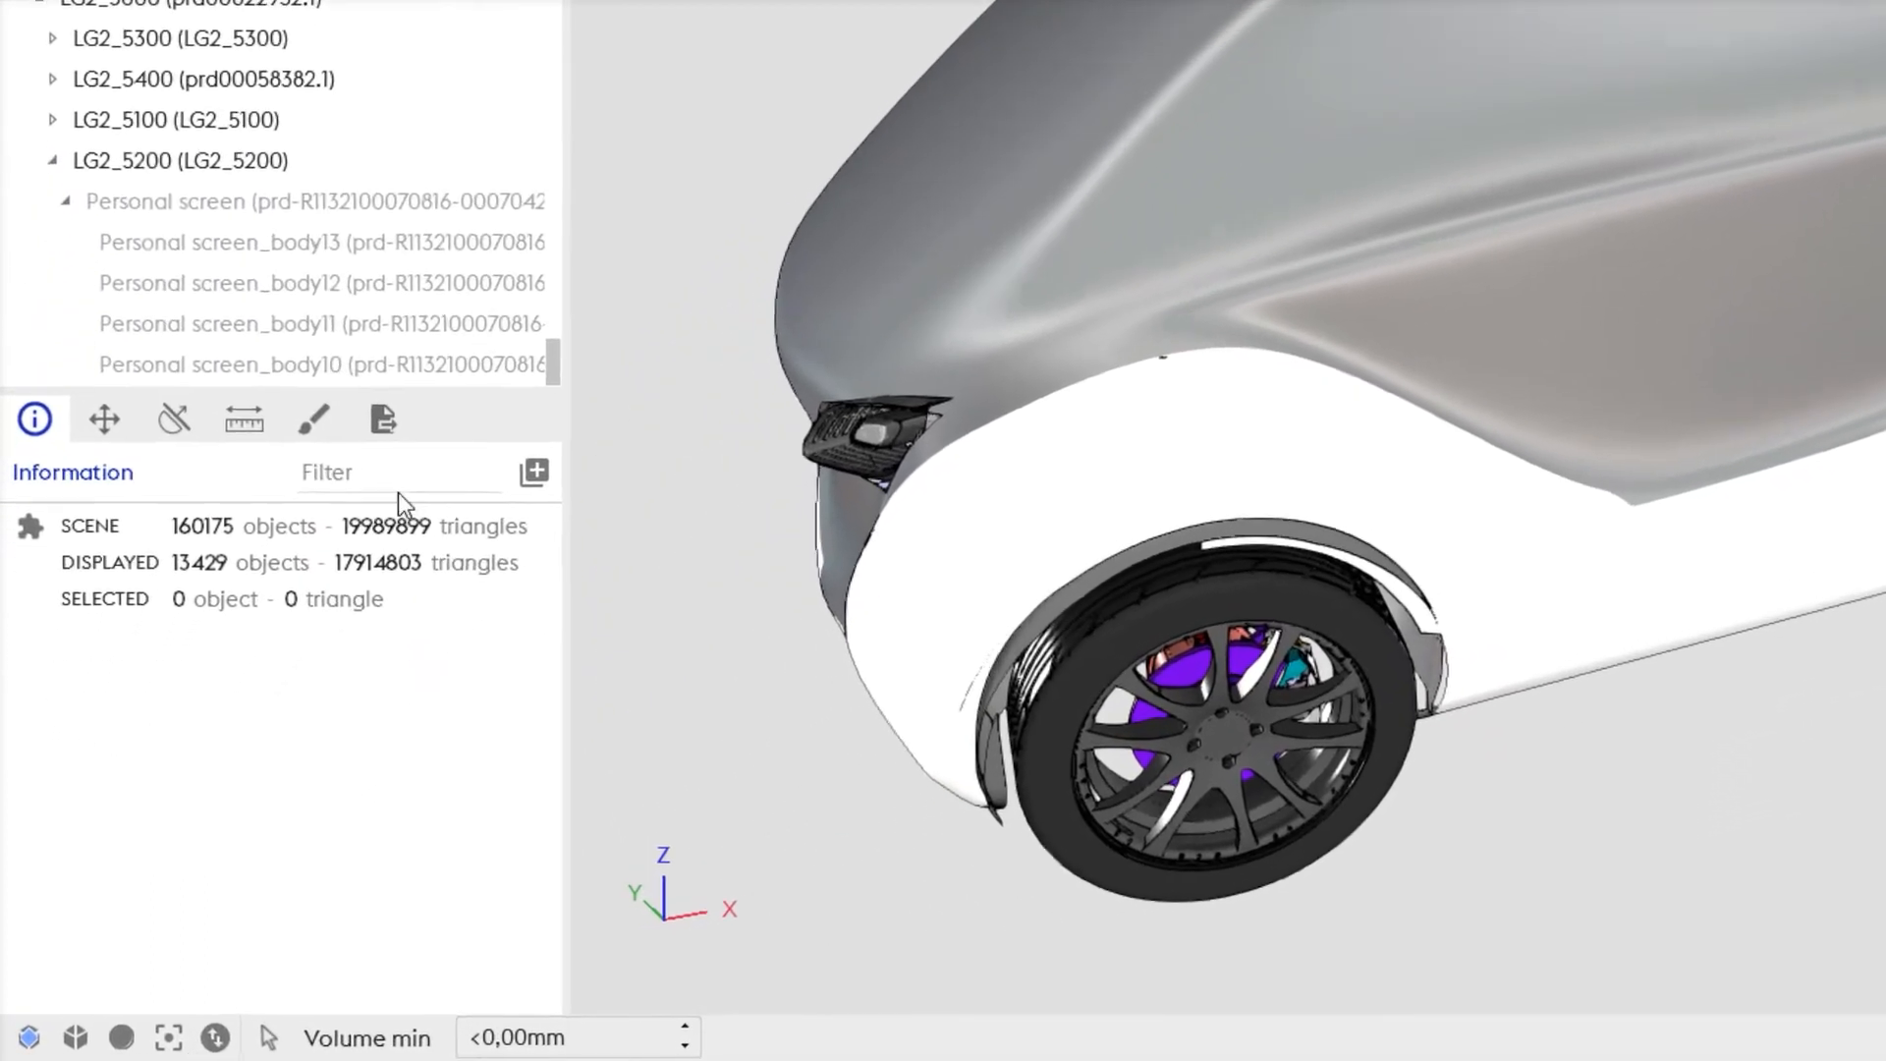
Step: Set up a 3D export with a 15% simplification ratio and preview the simplified geometry
click(393, 418)
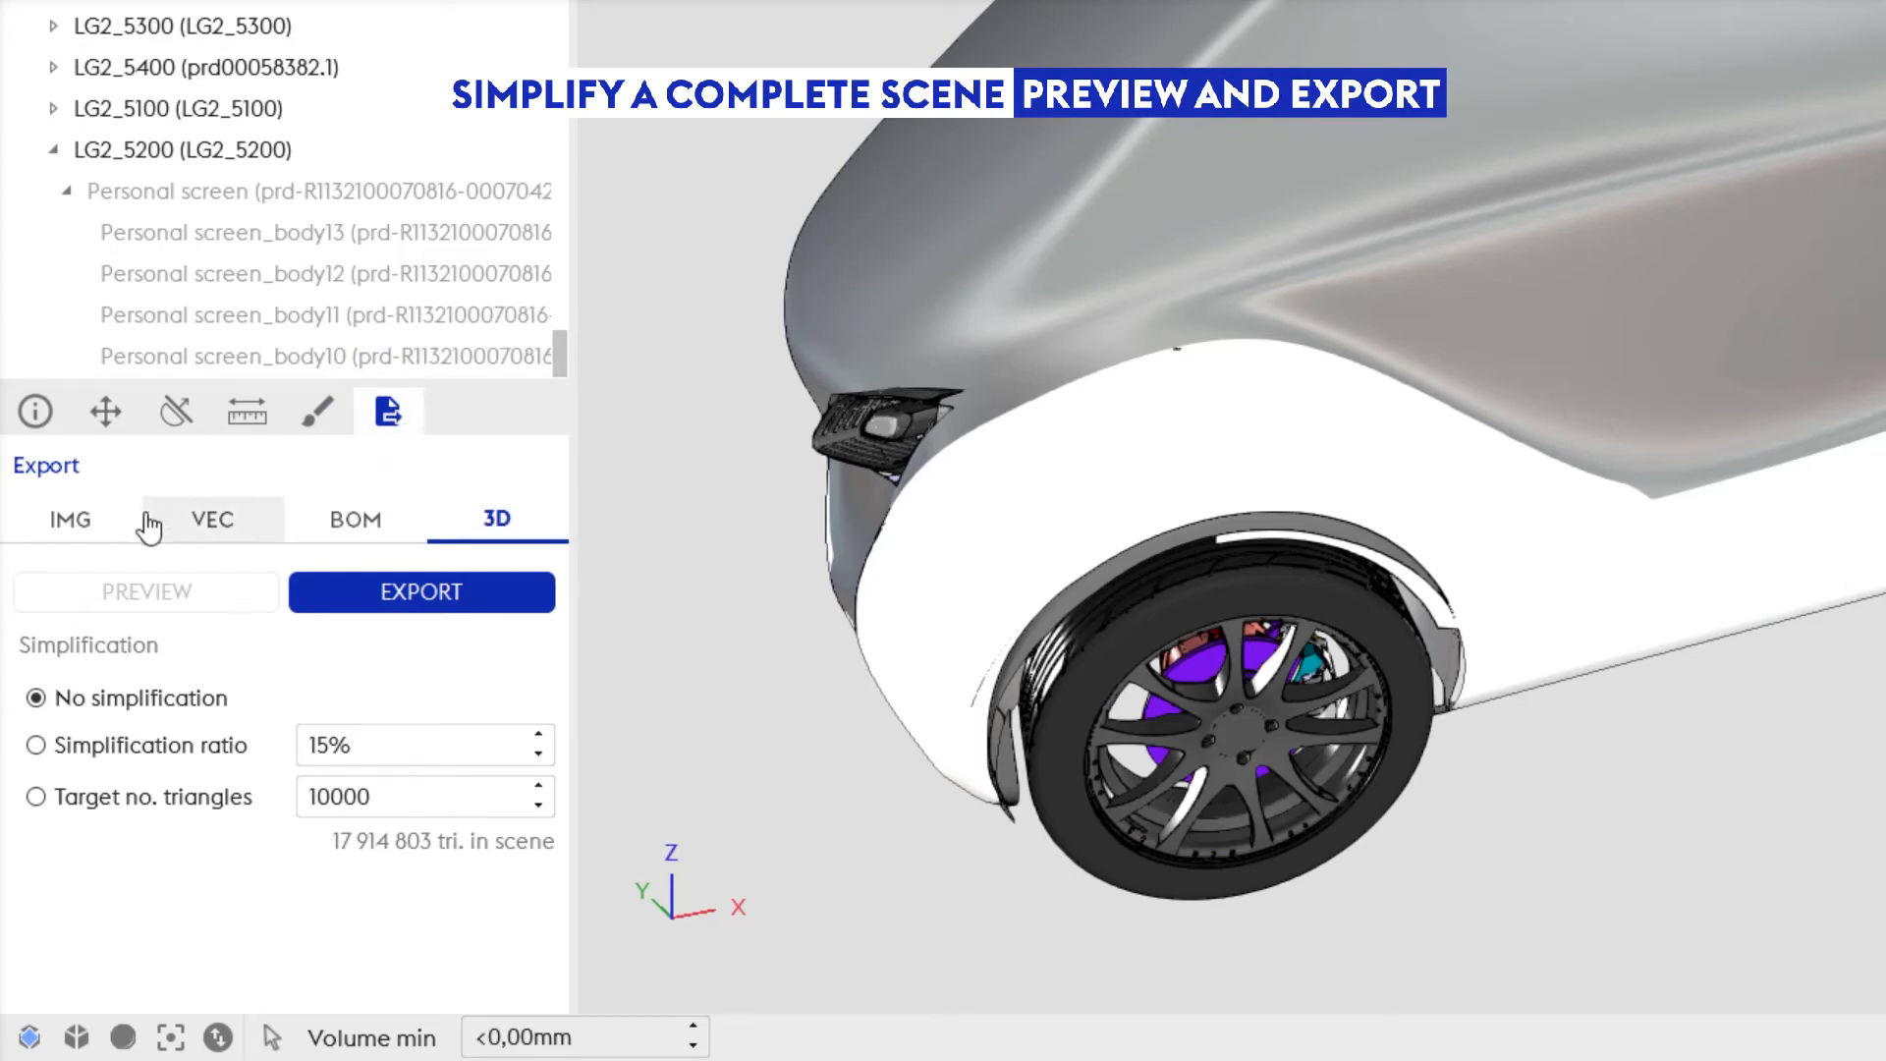
click(165, 752)
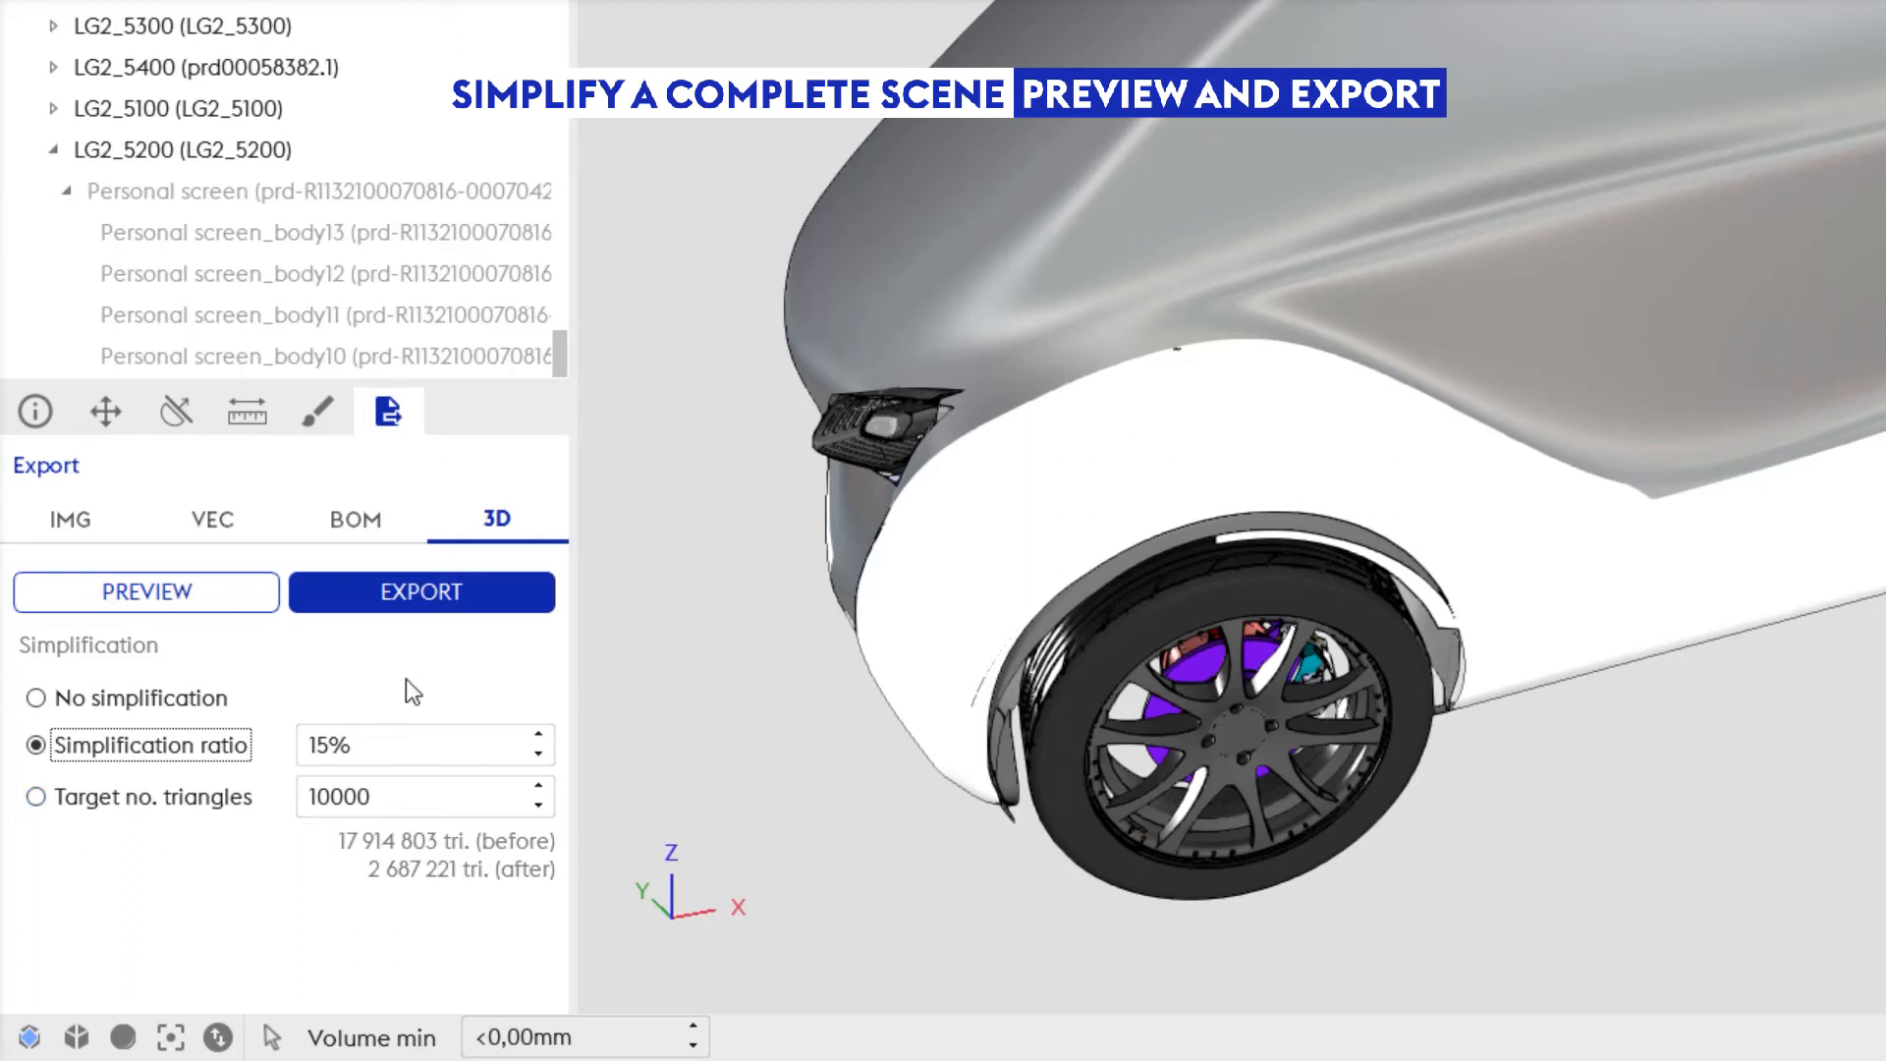
click(194, 601)
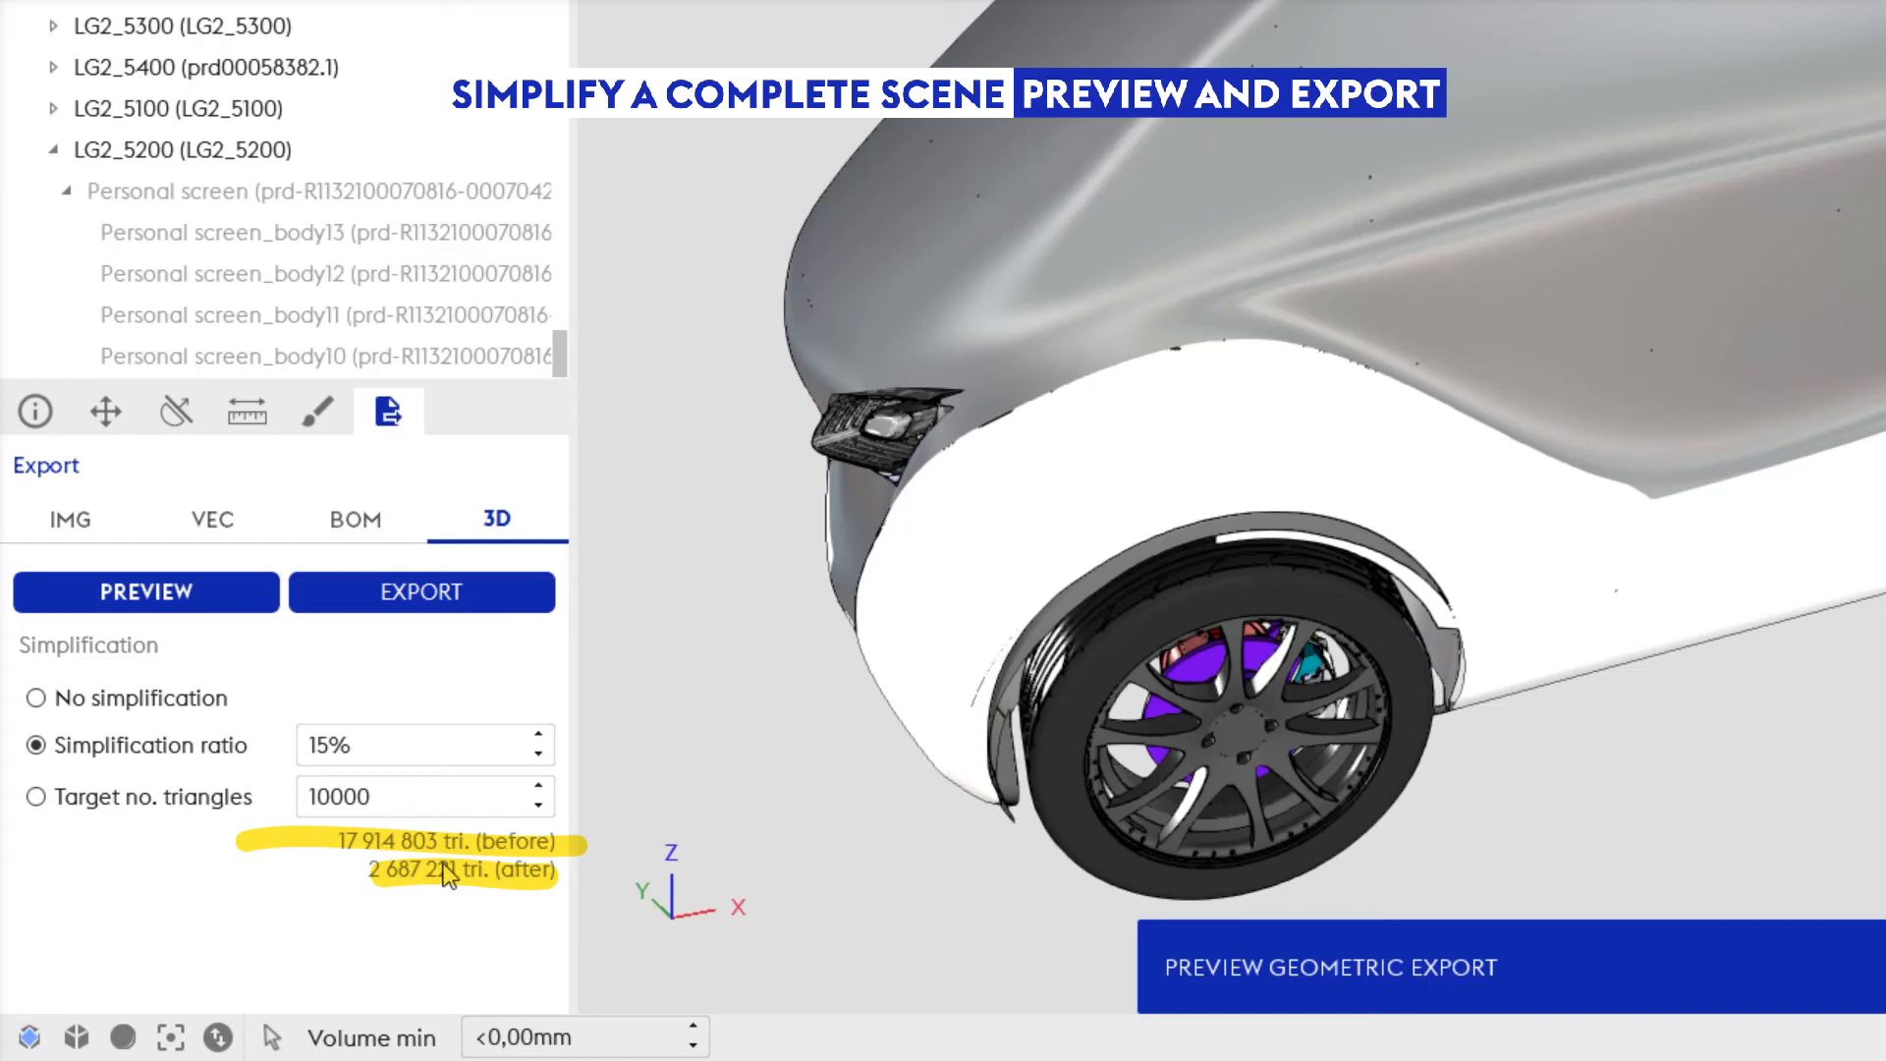
Step: Examine the front wheel, brake parts and body surfaces up close in the simplified export preview
drag(1689, 614, 1393, 639)
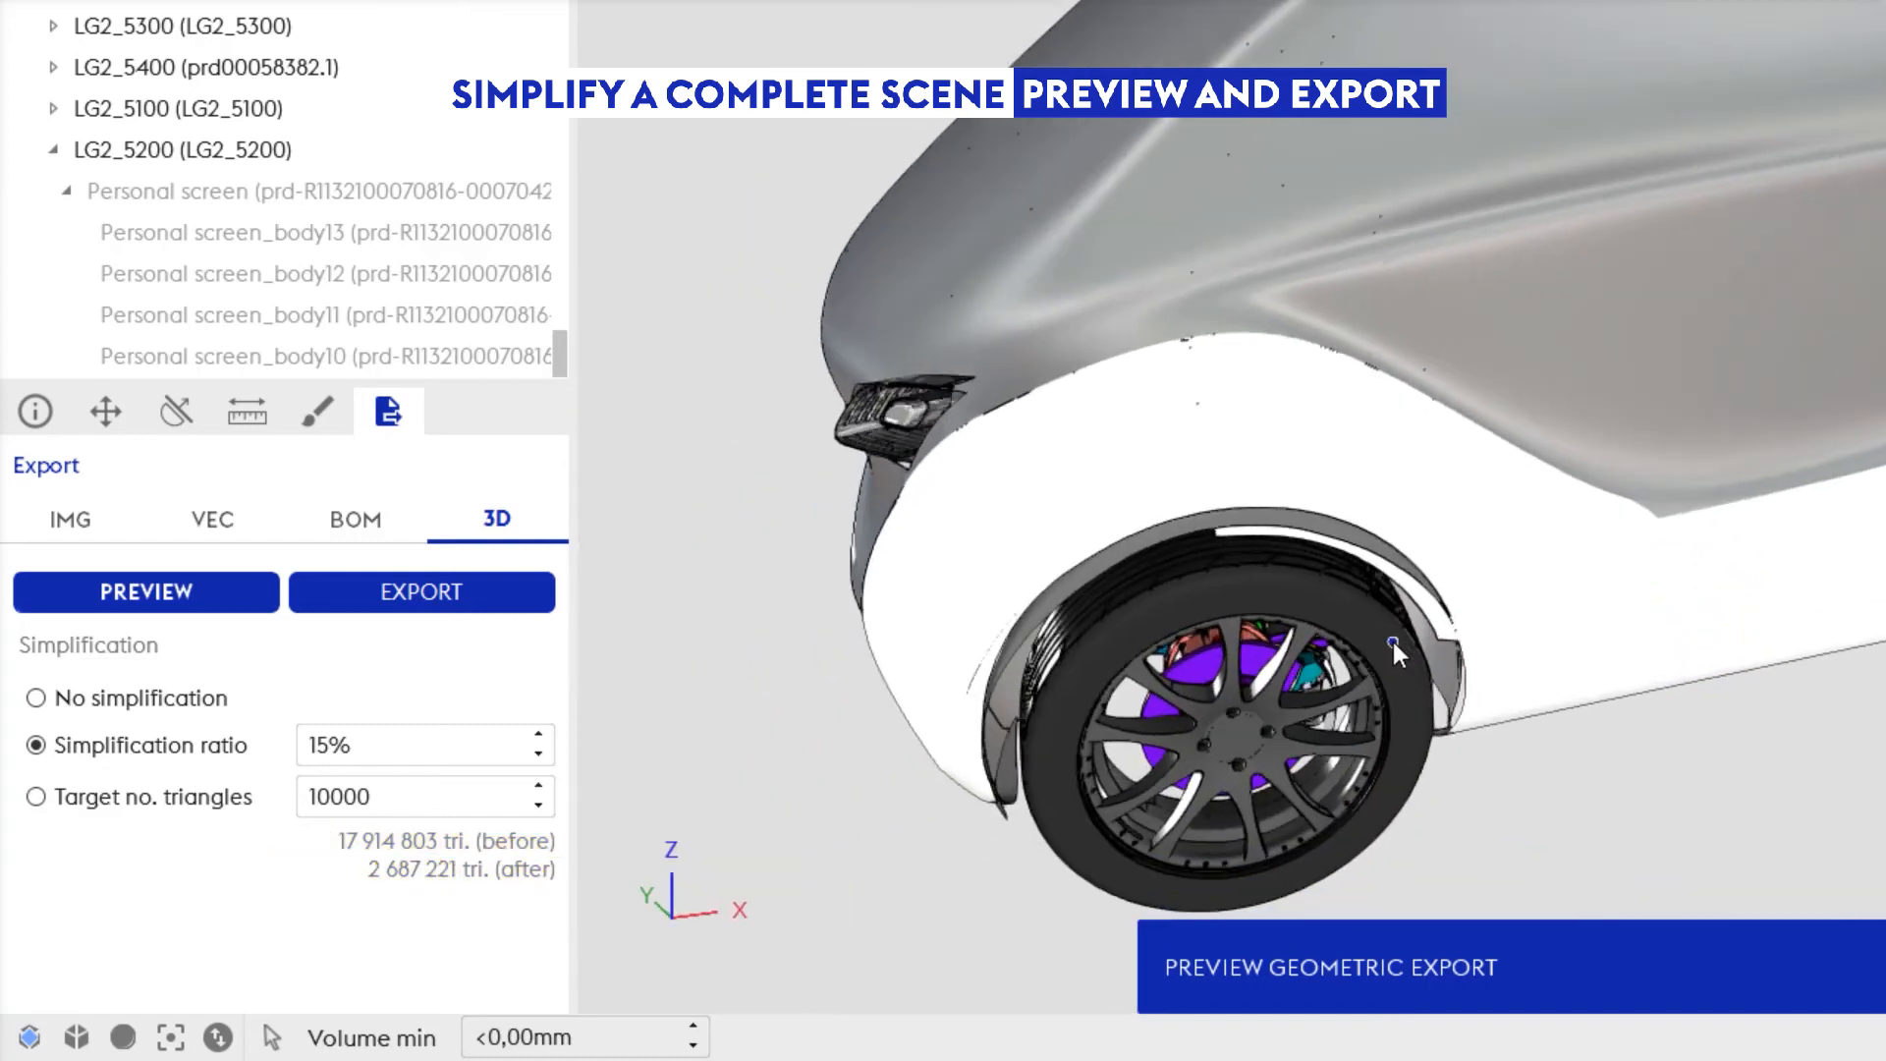
scroll(1393, 639, down, 5)
scroll(1393, 640, up, 10)
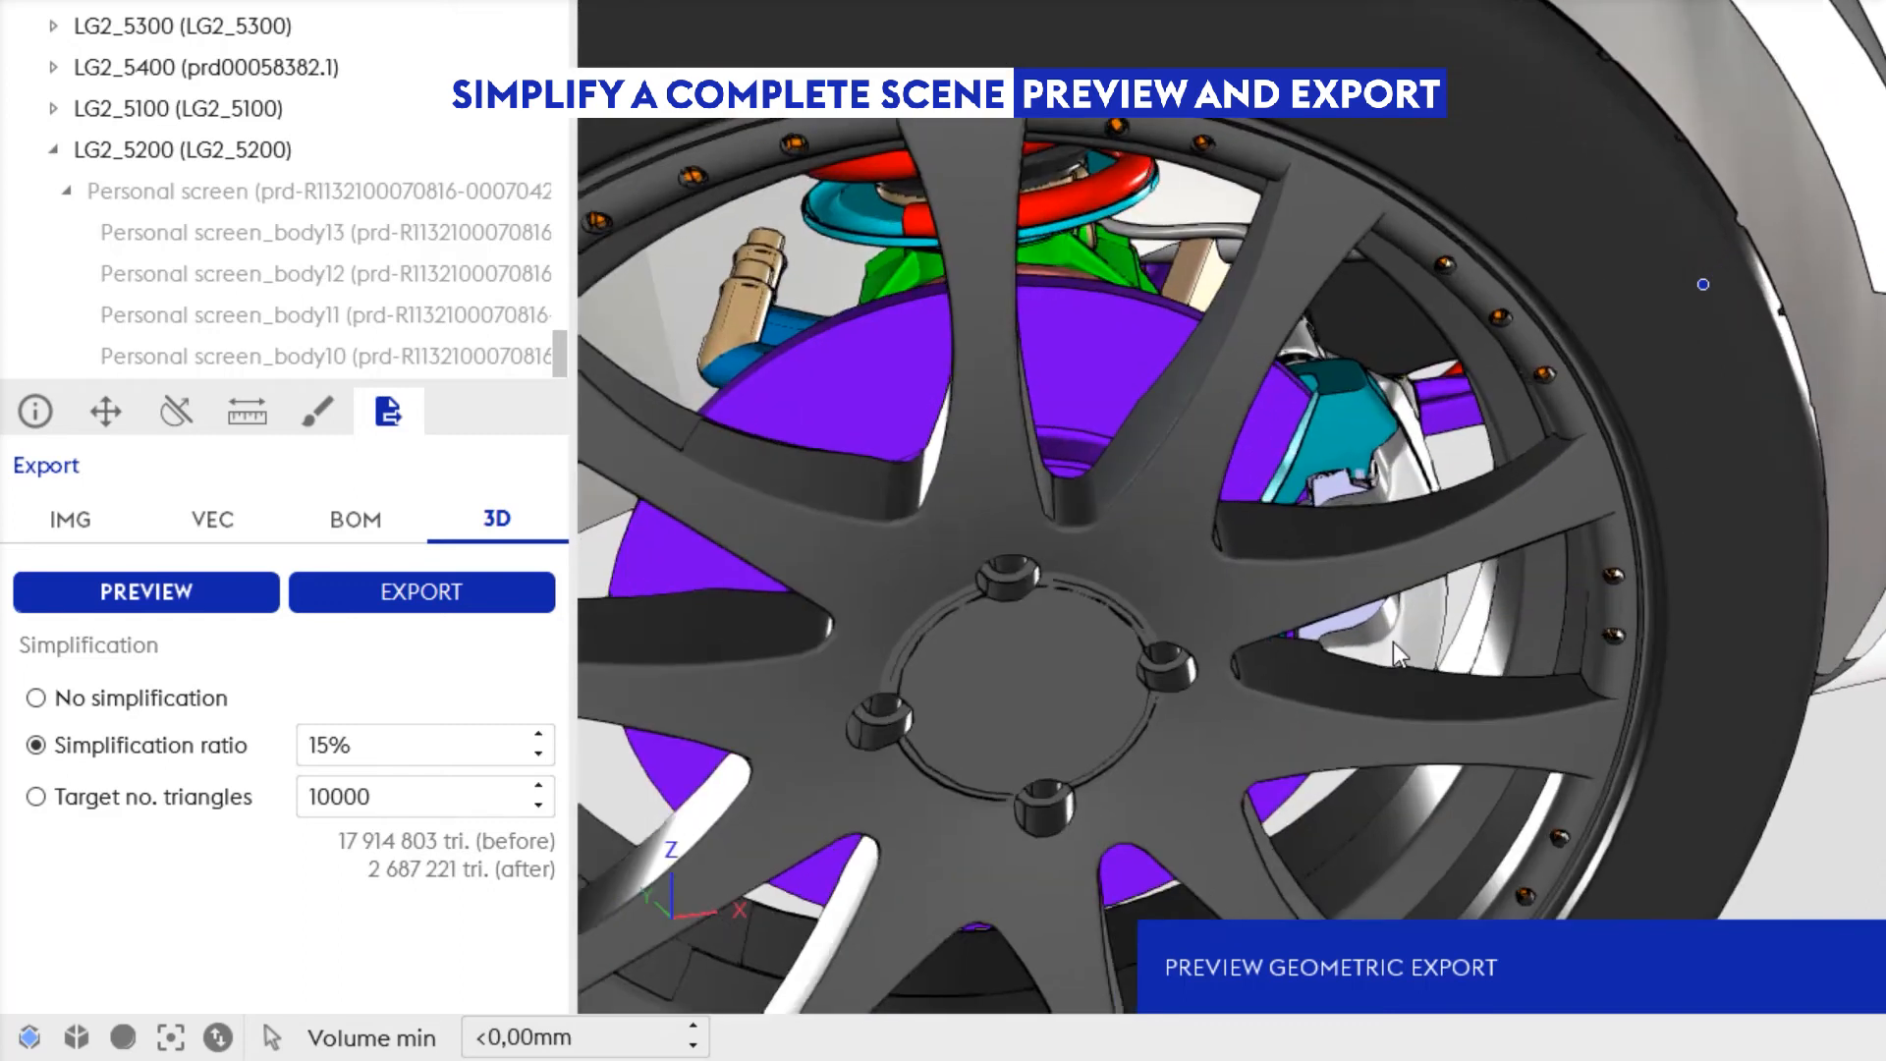
scroll(1393, 640, down, 8)
drag(1393, 641, 1145, 234)
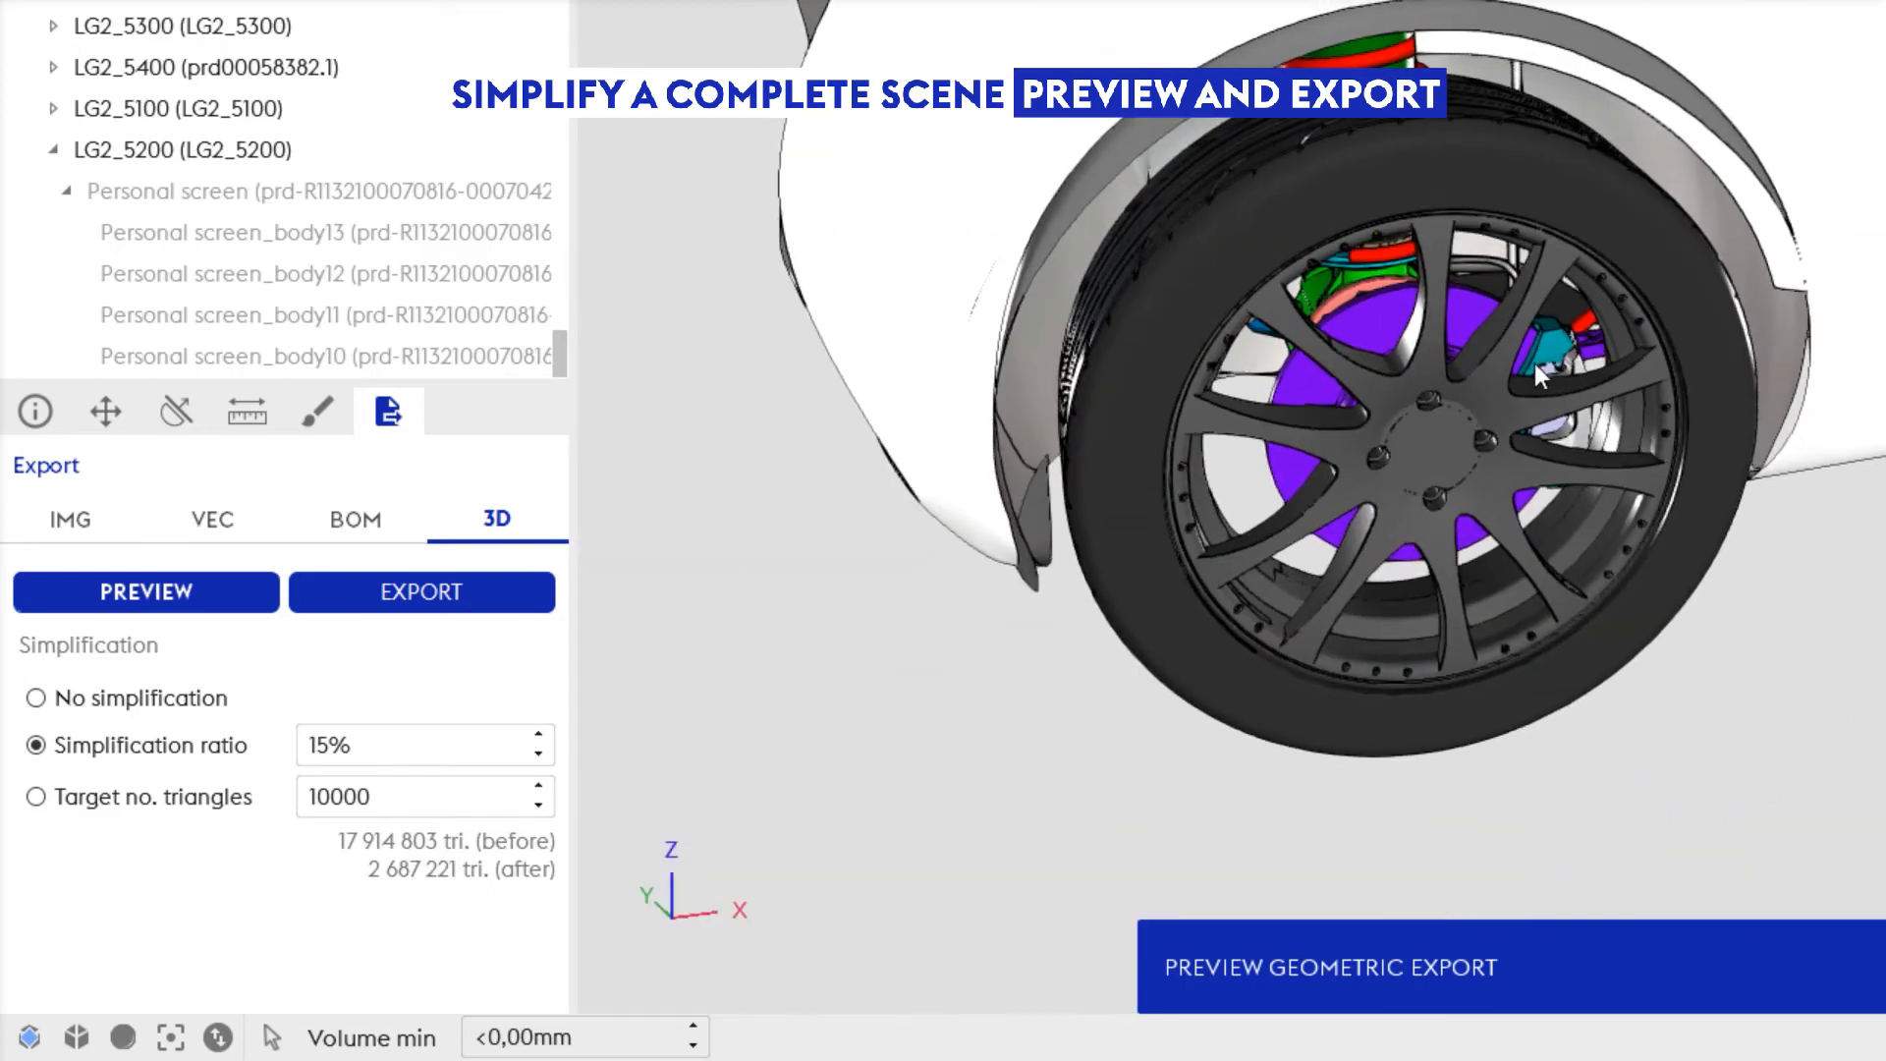
scroll(1522, 362, up, 1)
scroll(1478, 428, up, 4)
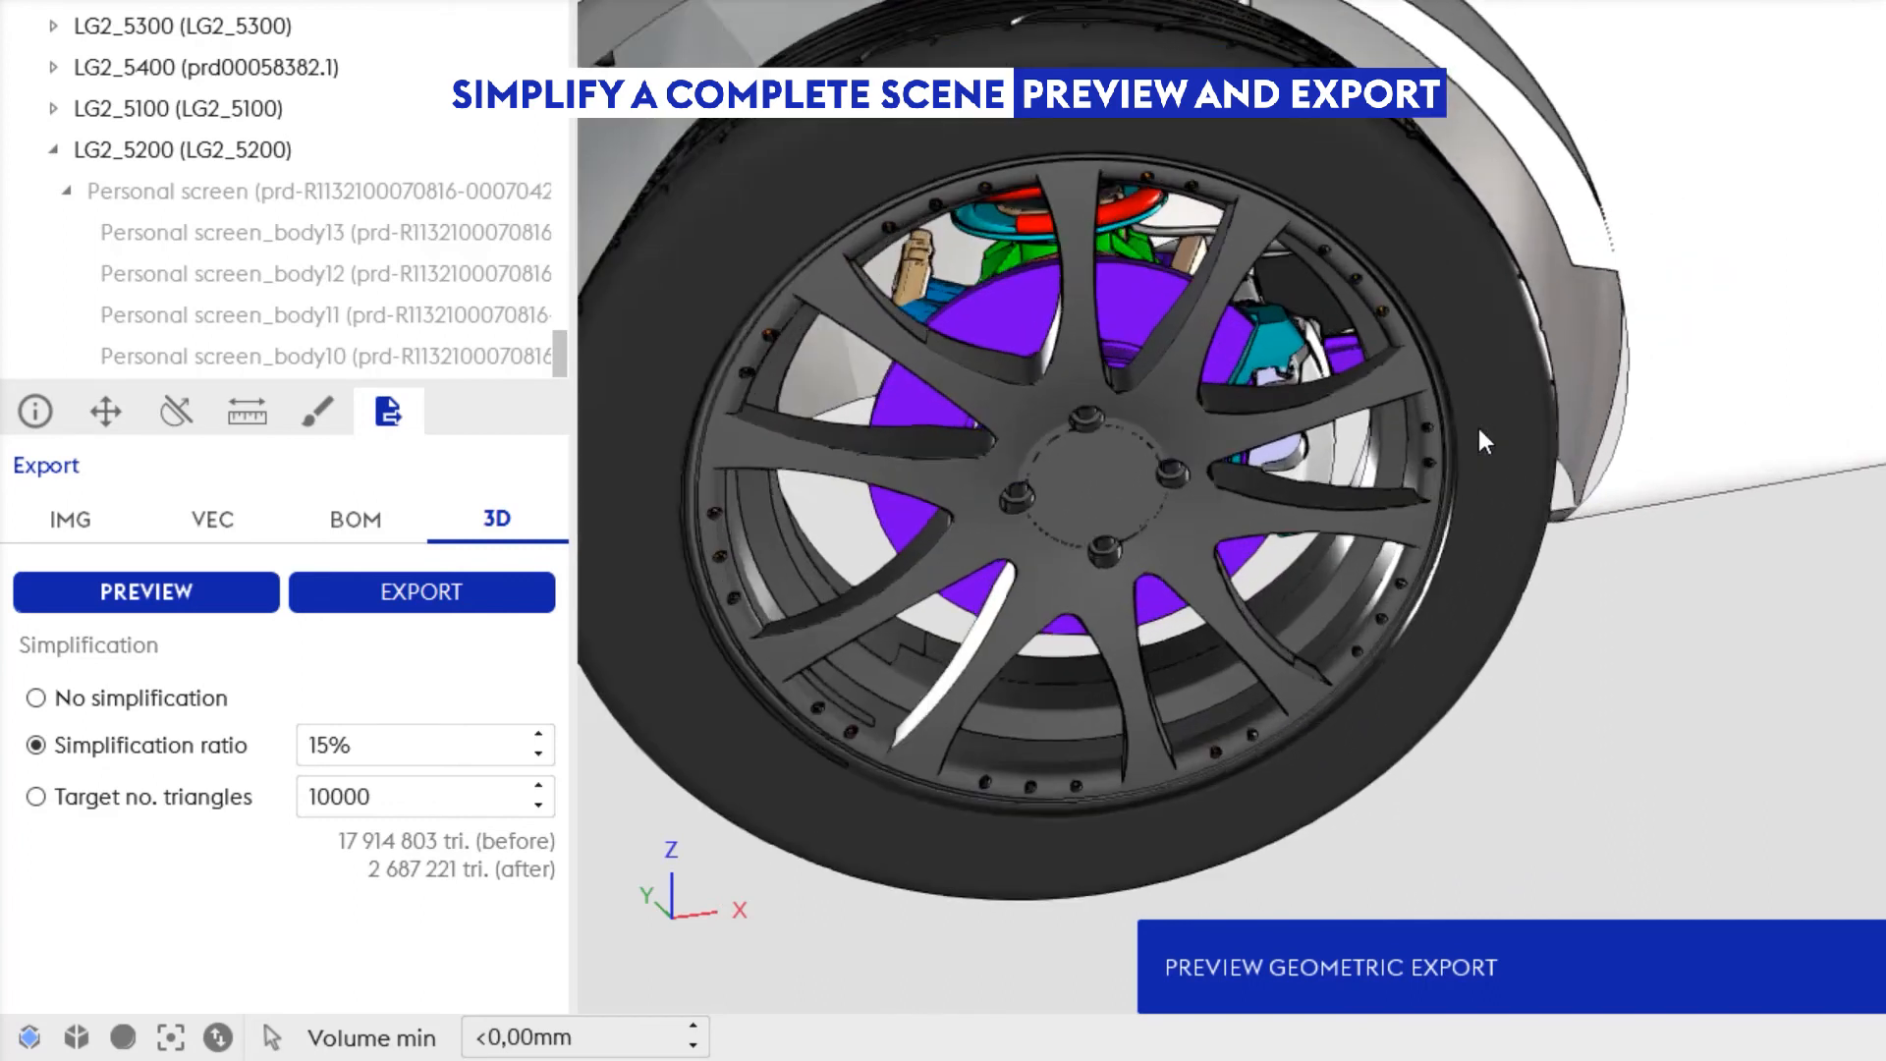
scroll(1478, 424, up, 3)
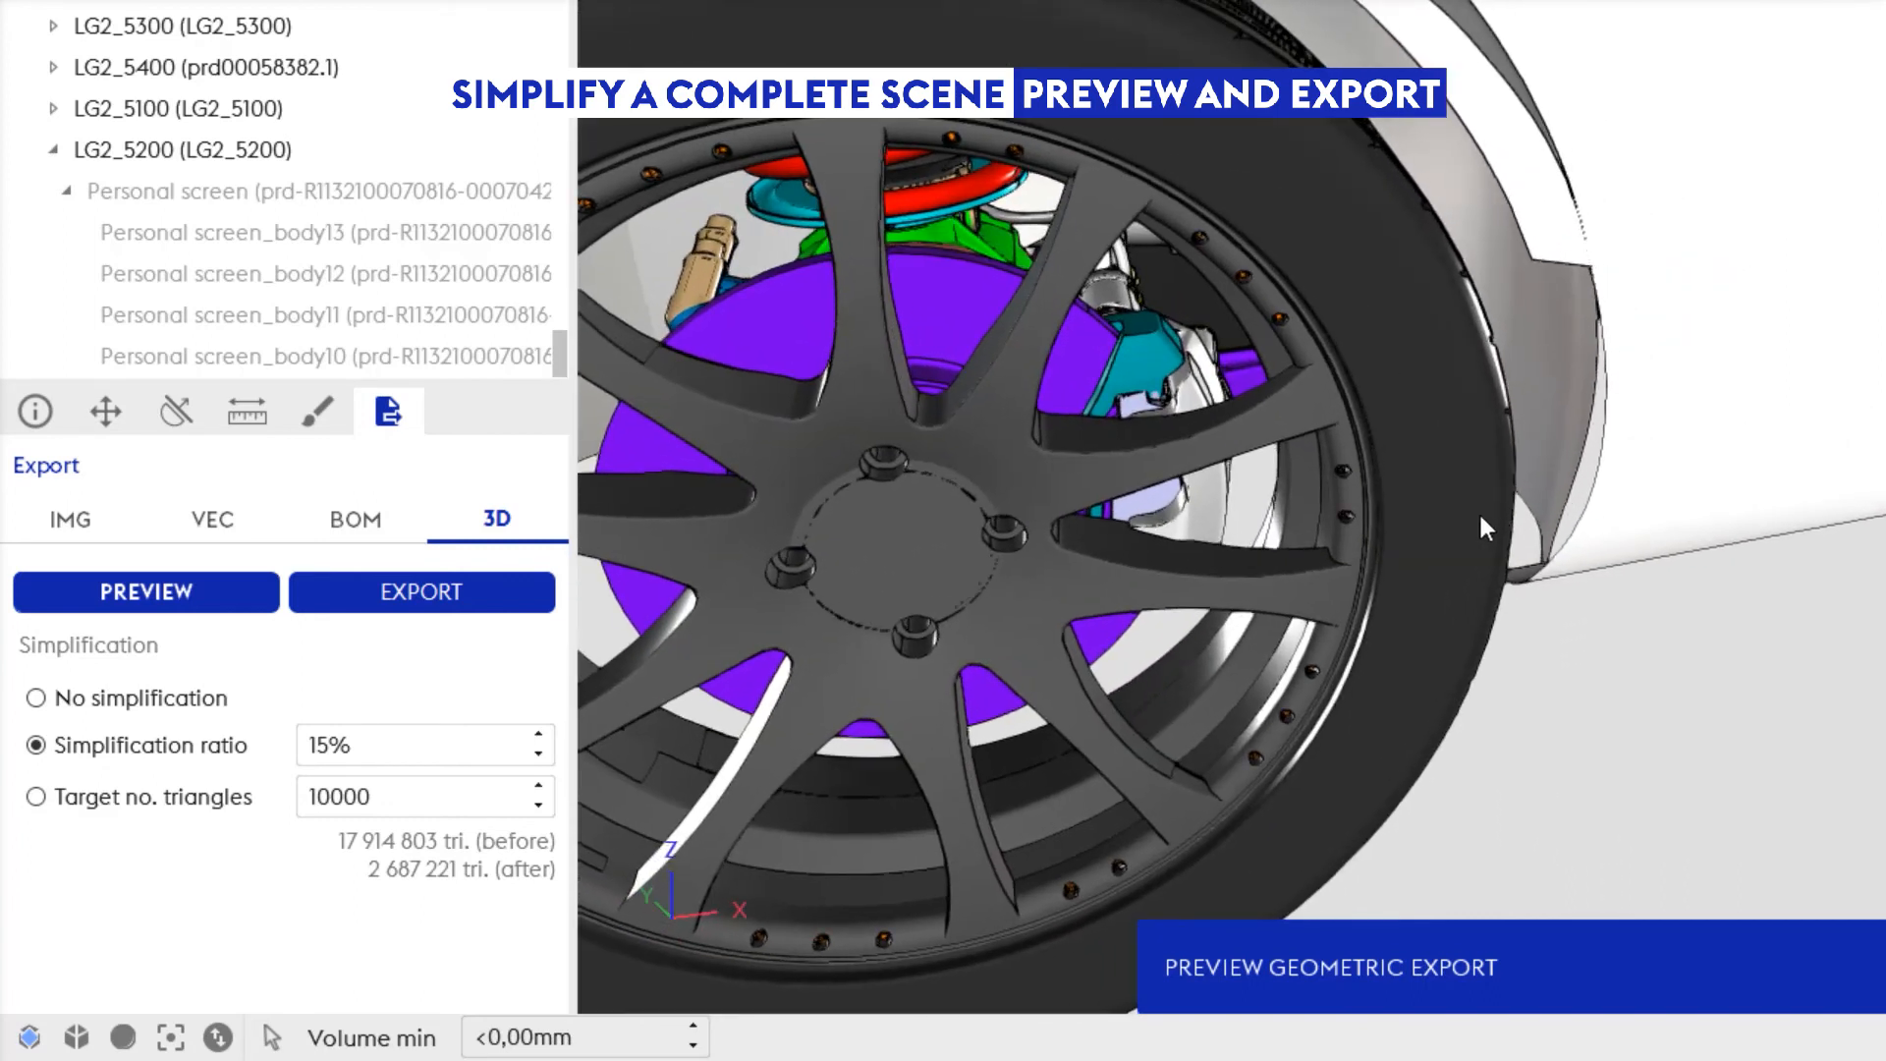
scroll(1481, 520, down, 6)
middle_drag(1482, 520, 1259, 765)
scroll(1670, 393, down, 2)
middle_drag(1266, 573, 1142, 675)
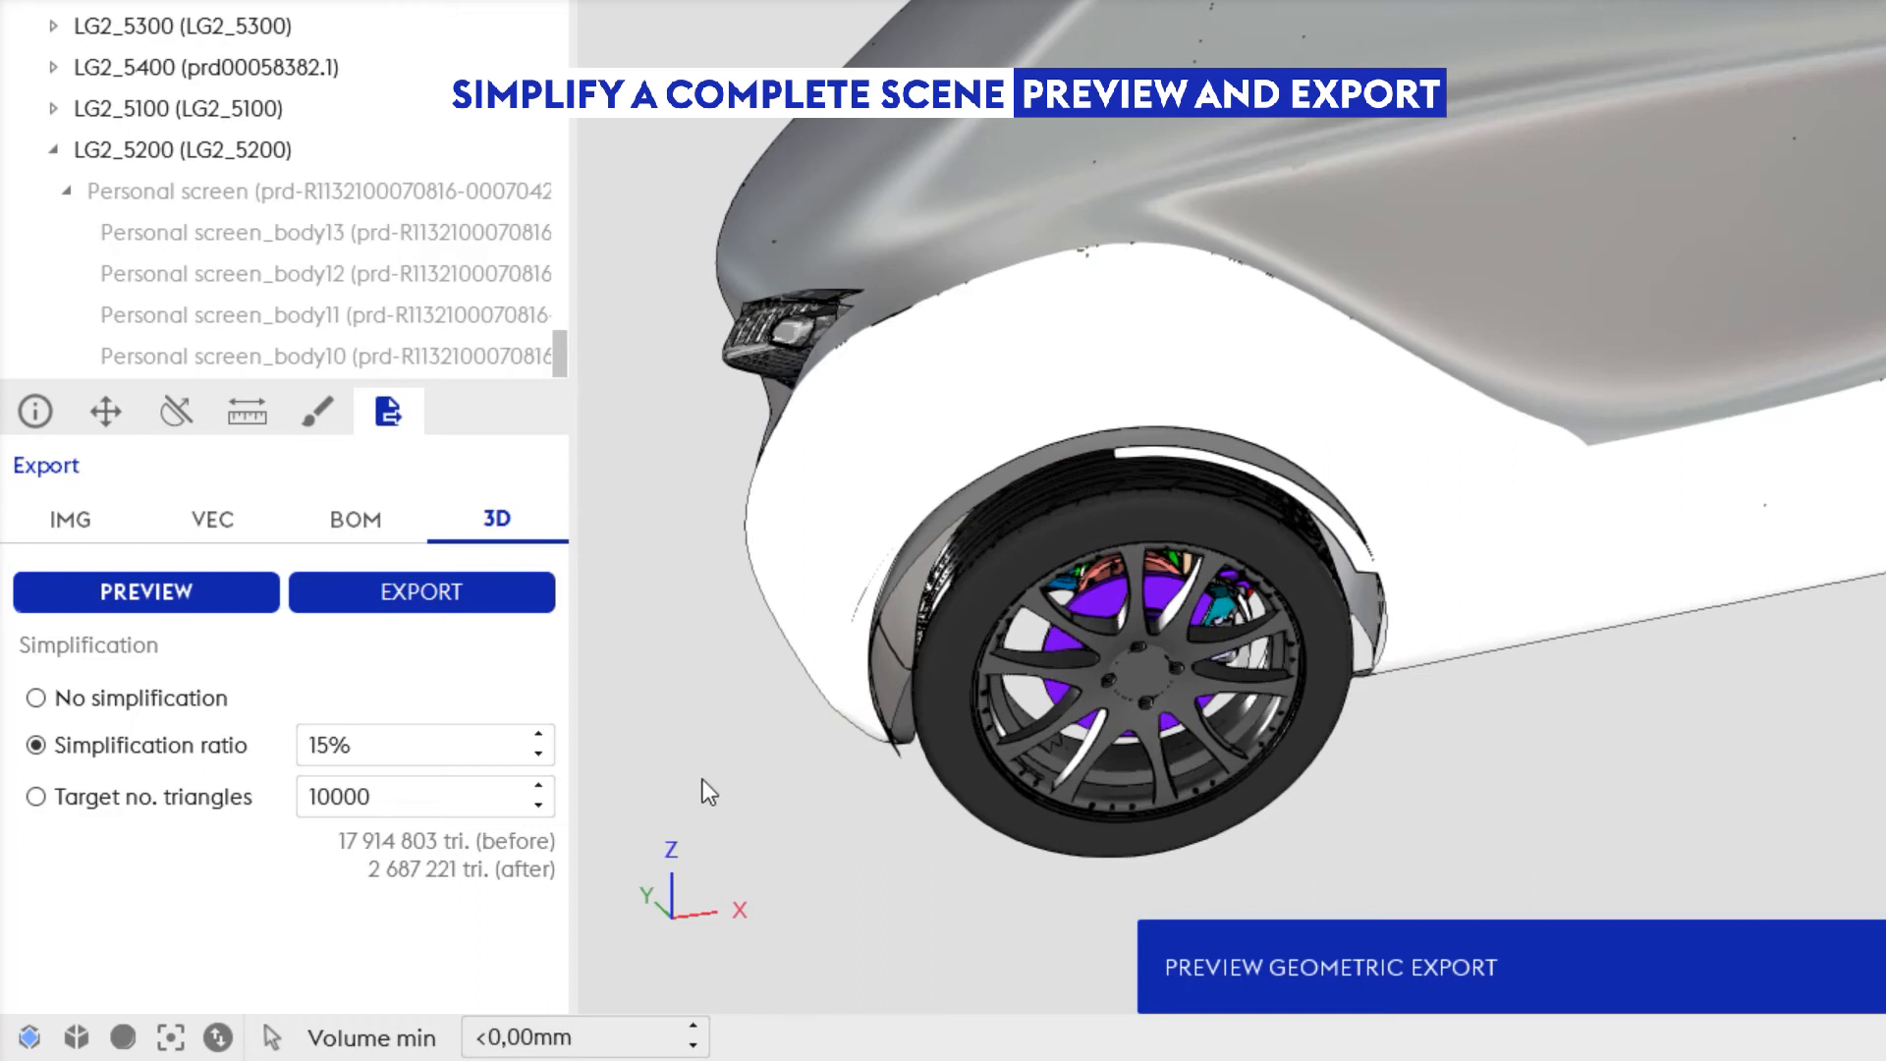
Step: Export the simplified scene as an Autodesk FBX file named car
click(467, 593)
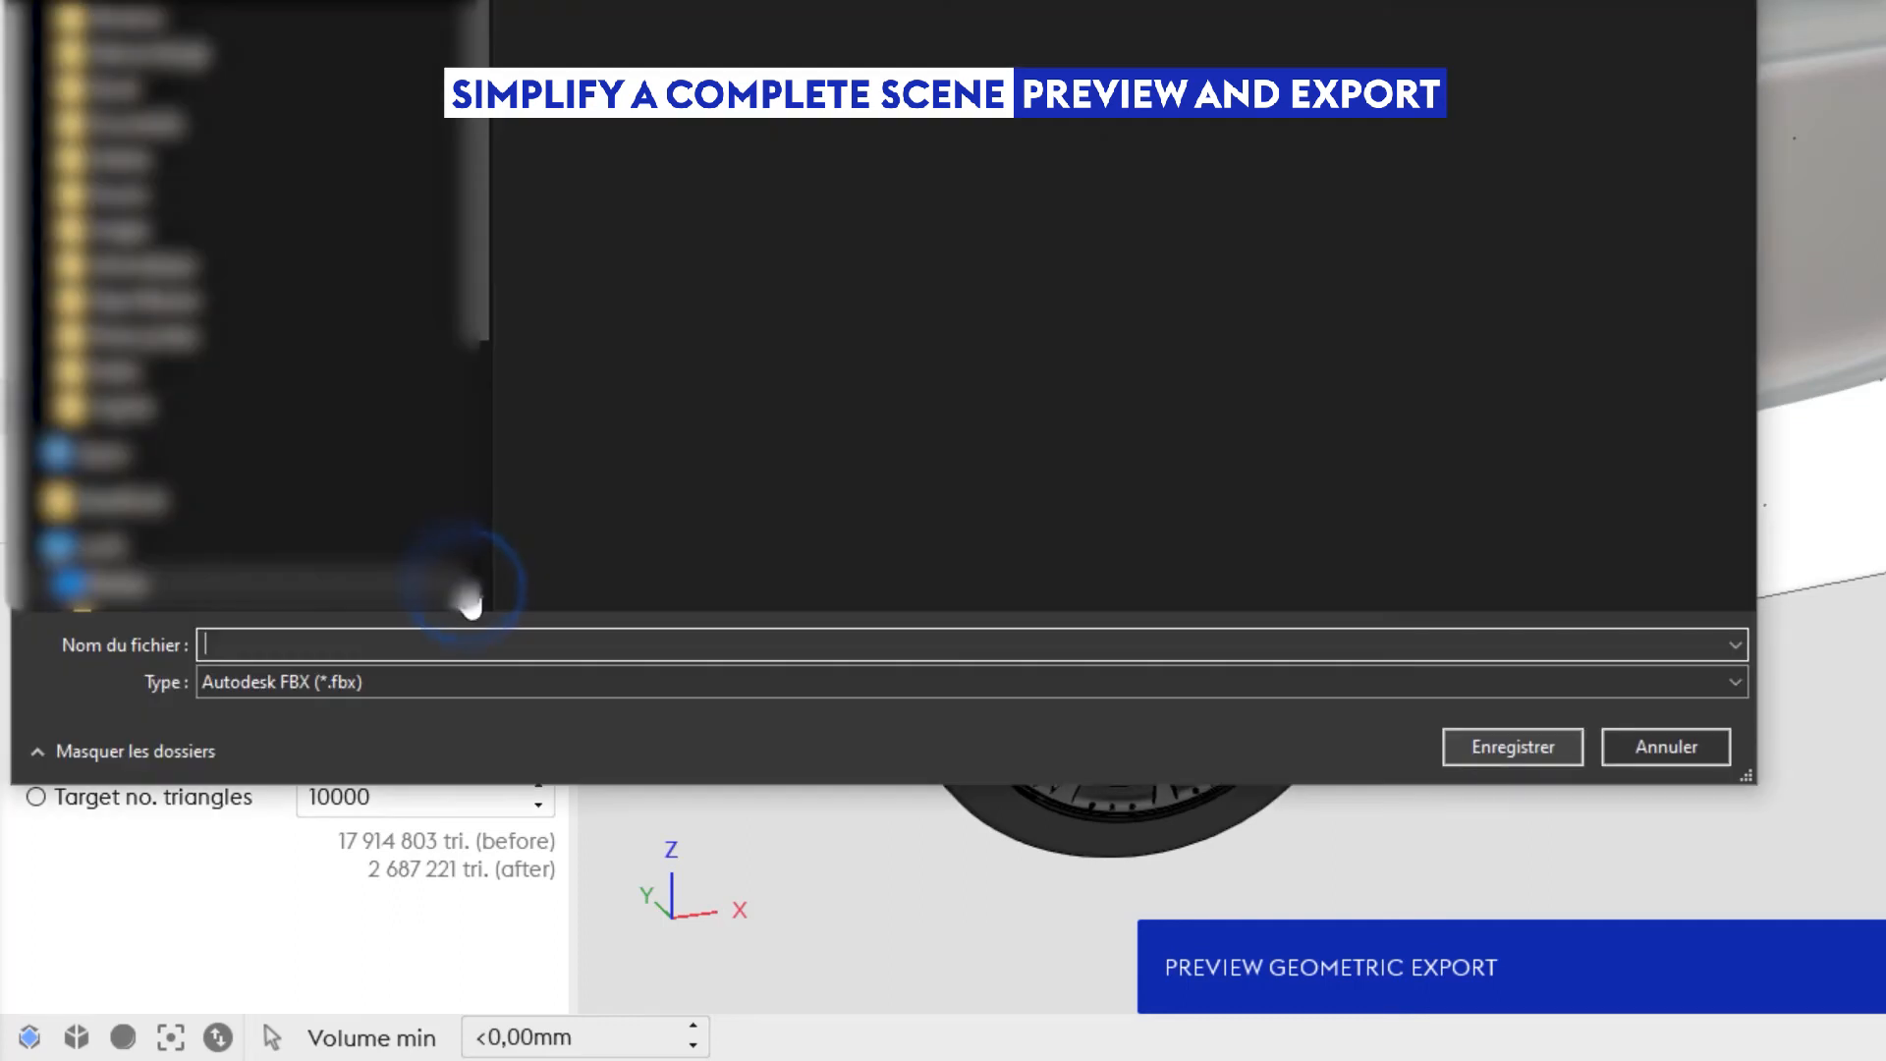
click(574, 641)
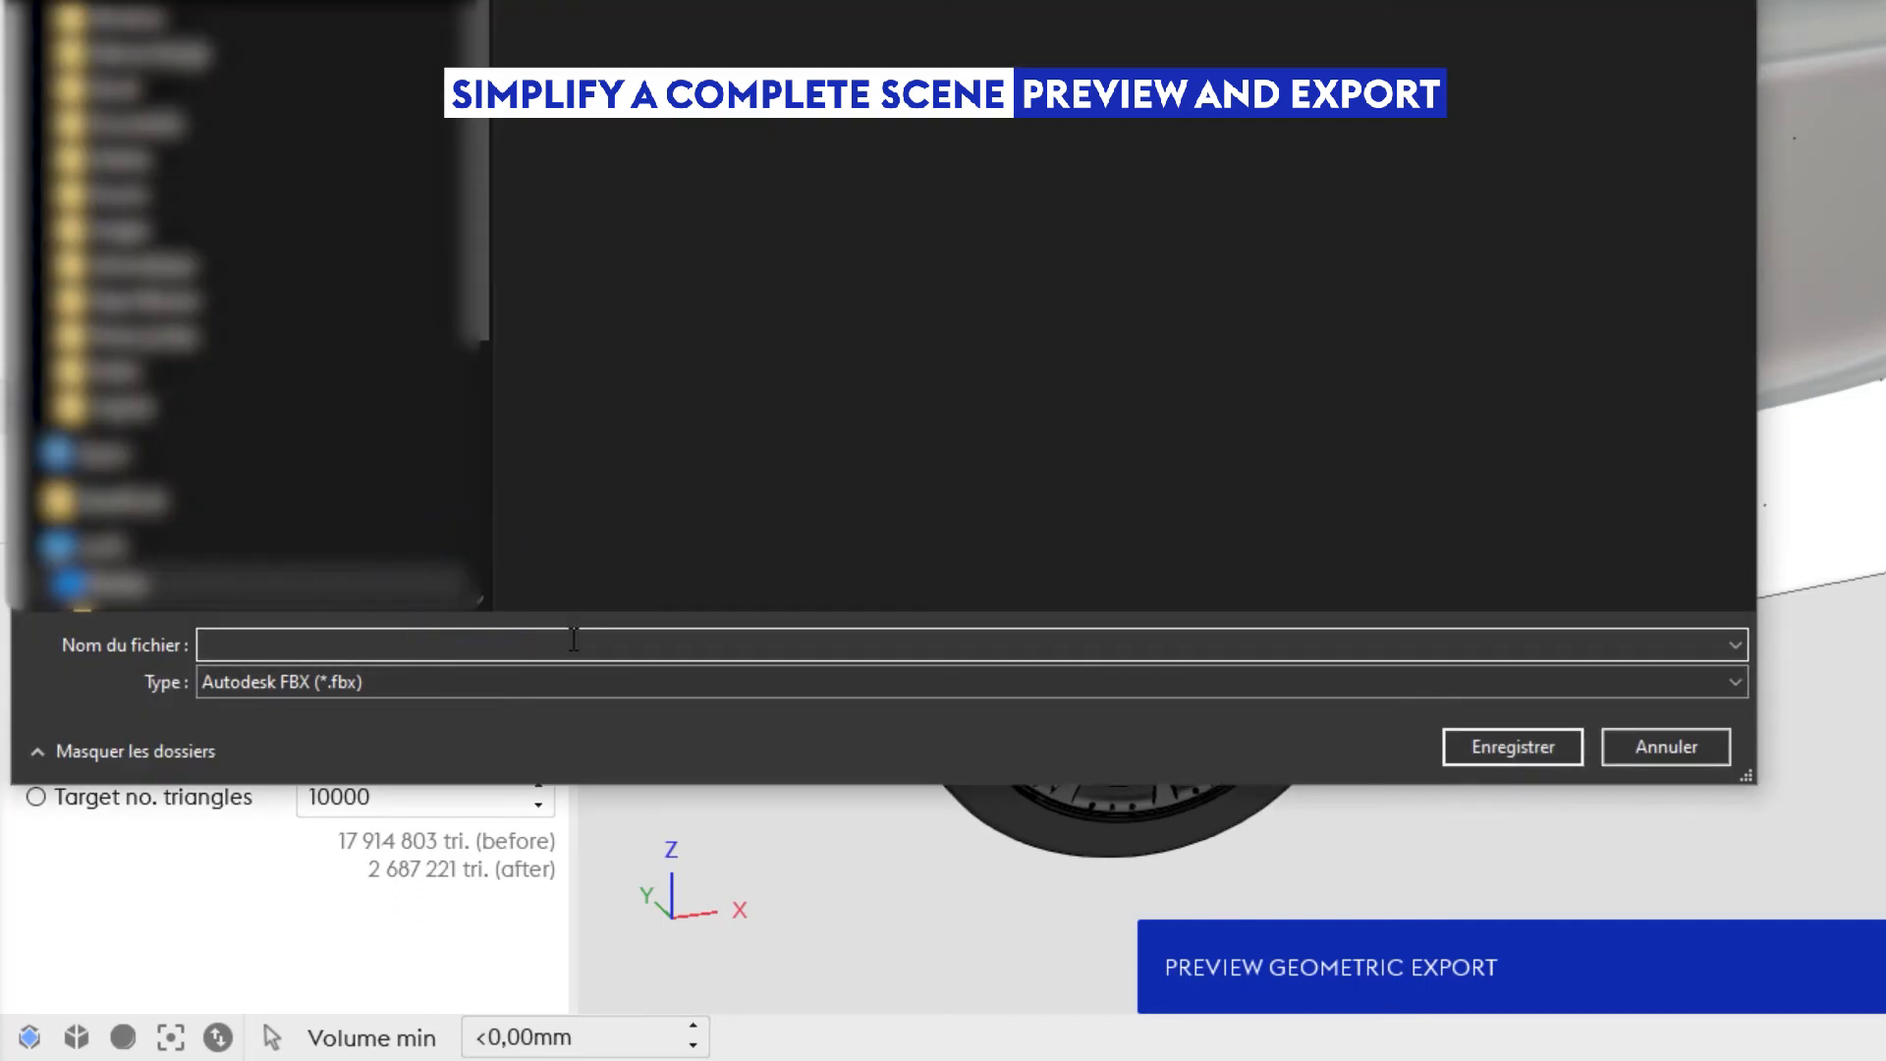
text(car)
click(1483, 740)
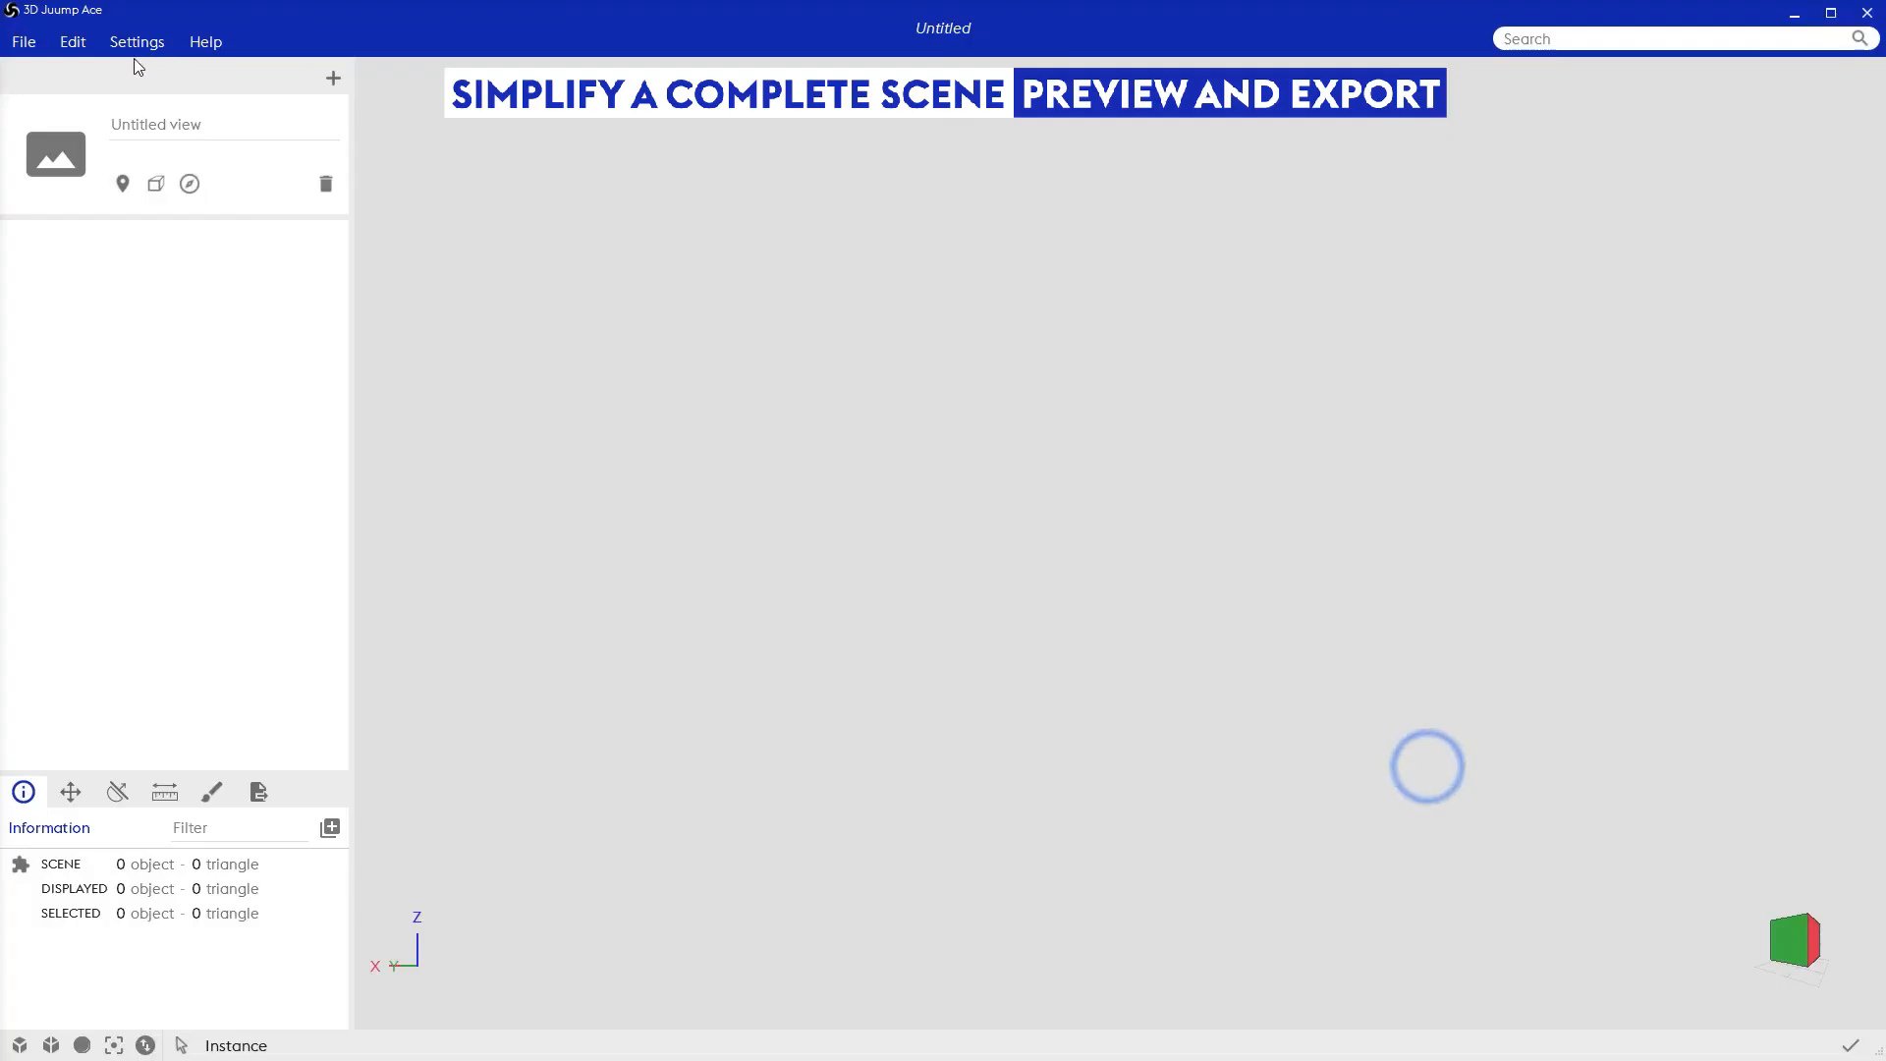
Step: Open the exported car file in the empty untitled scene
click(29, 47)
click(62, 108)
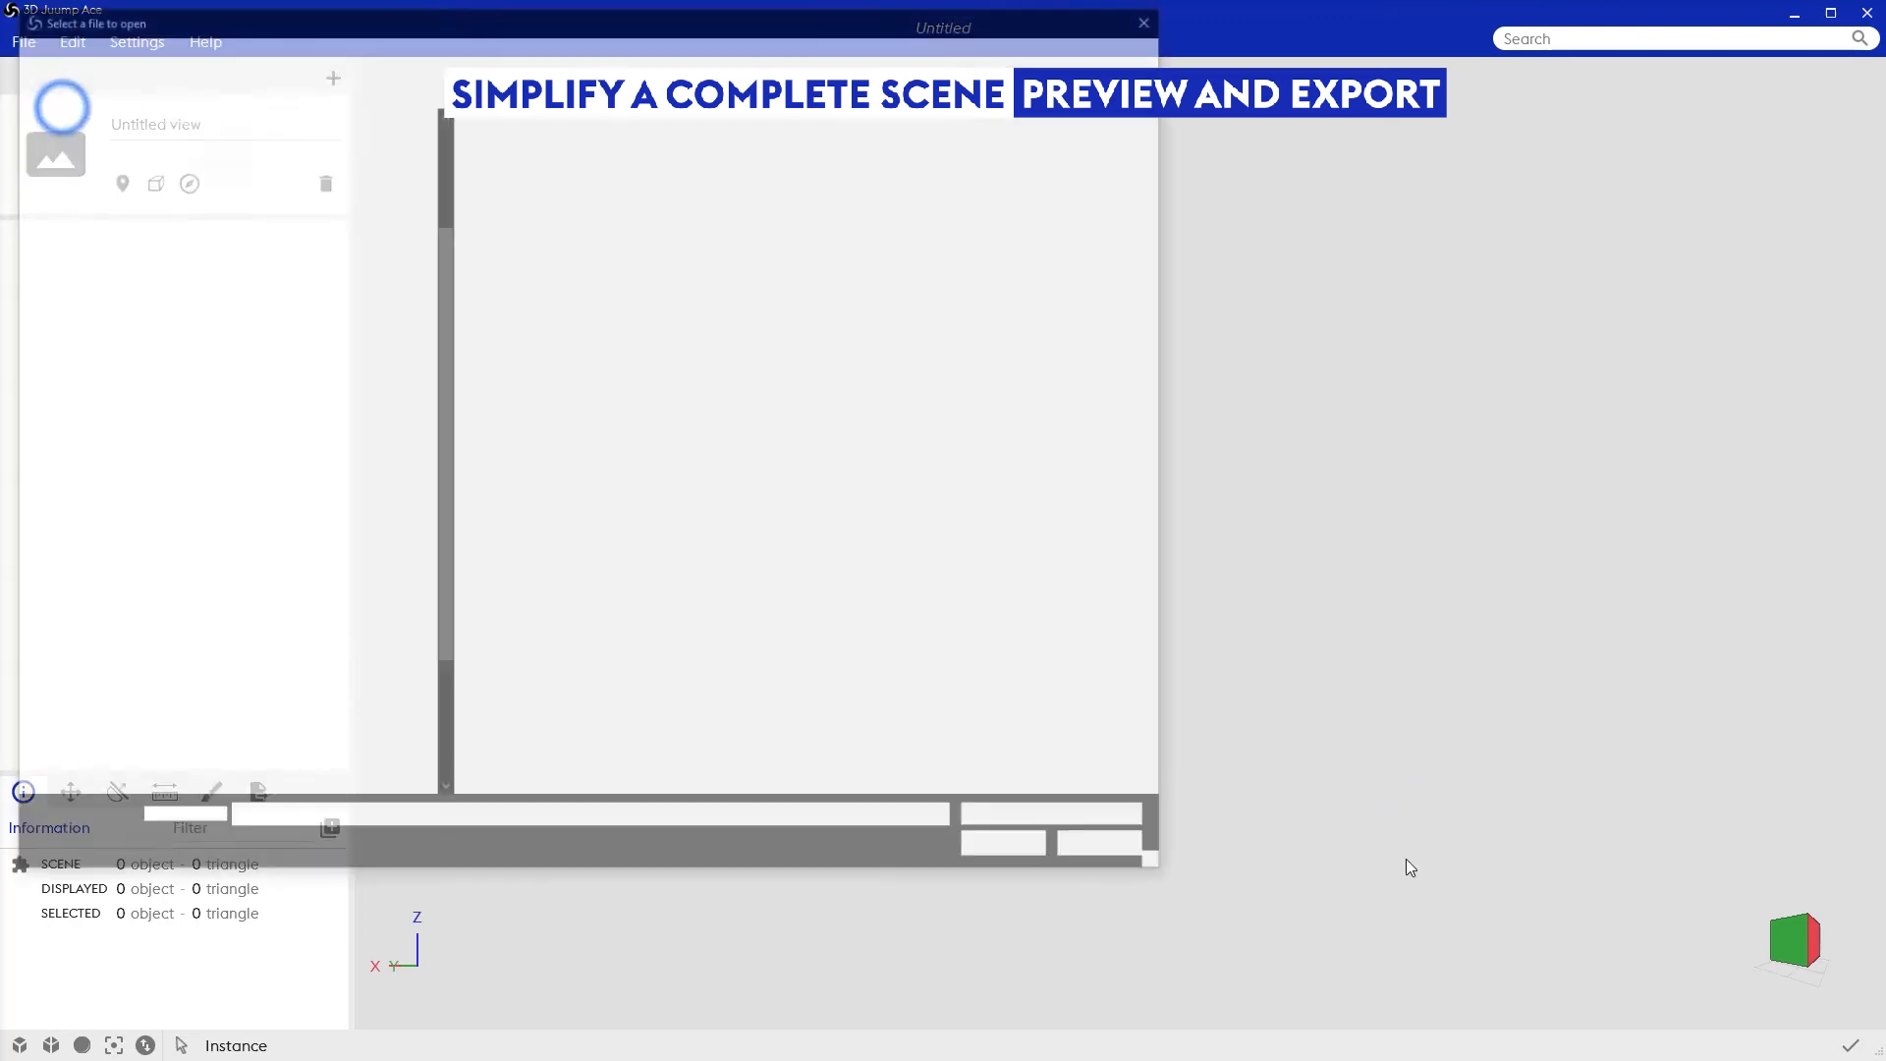
double_click(551, 191)
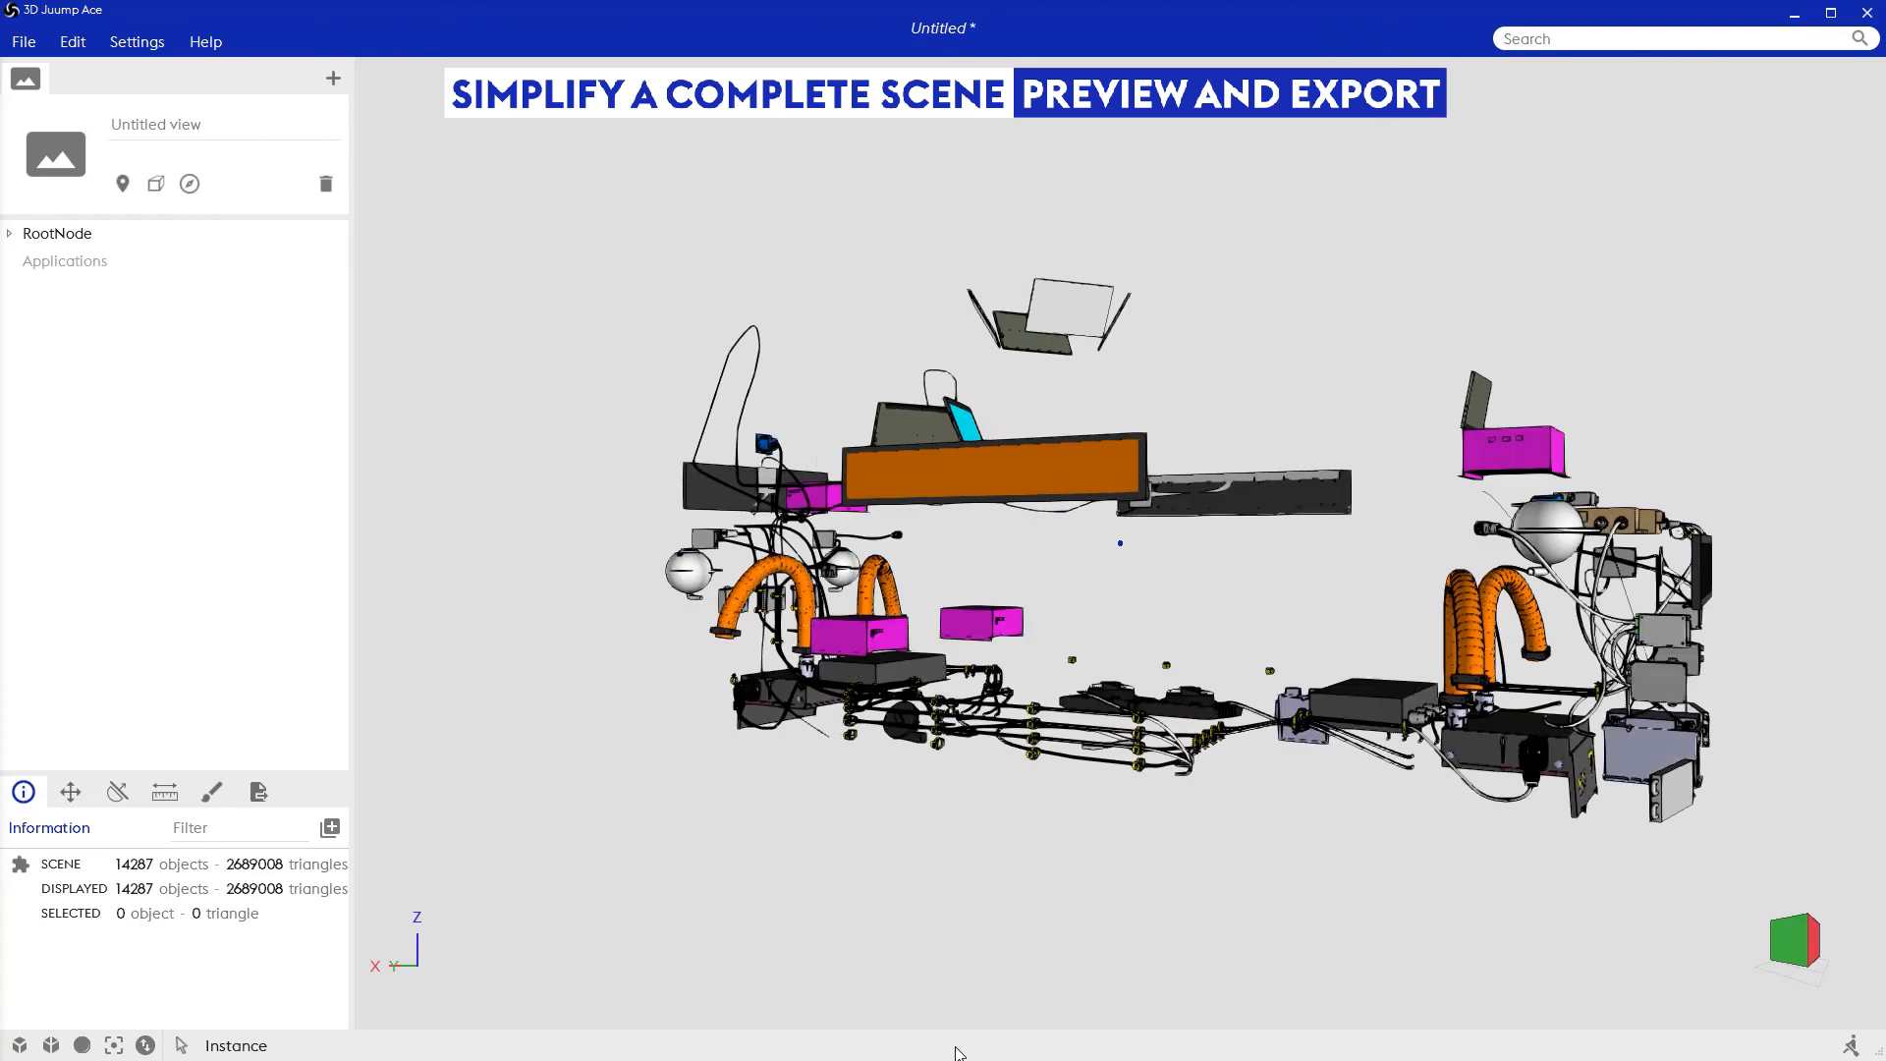
Step: Inspect the imported simplified car from the side, the underbody and the front wheel area
drag(1723, 735, 1416, 760)
scroll(1416, 760, down, 3)
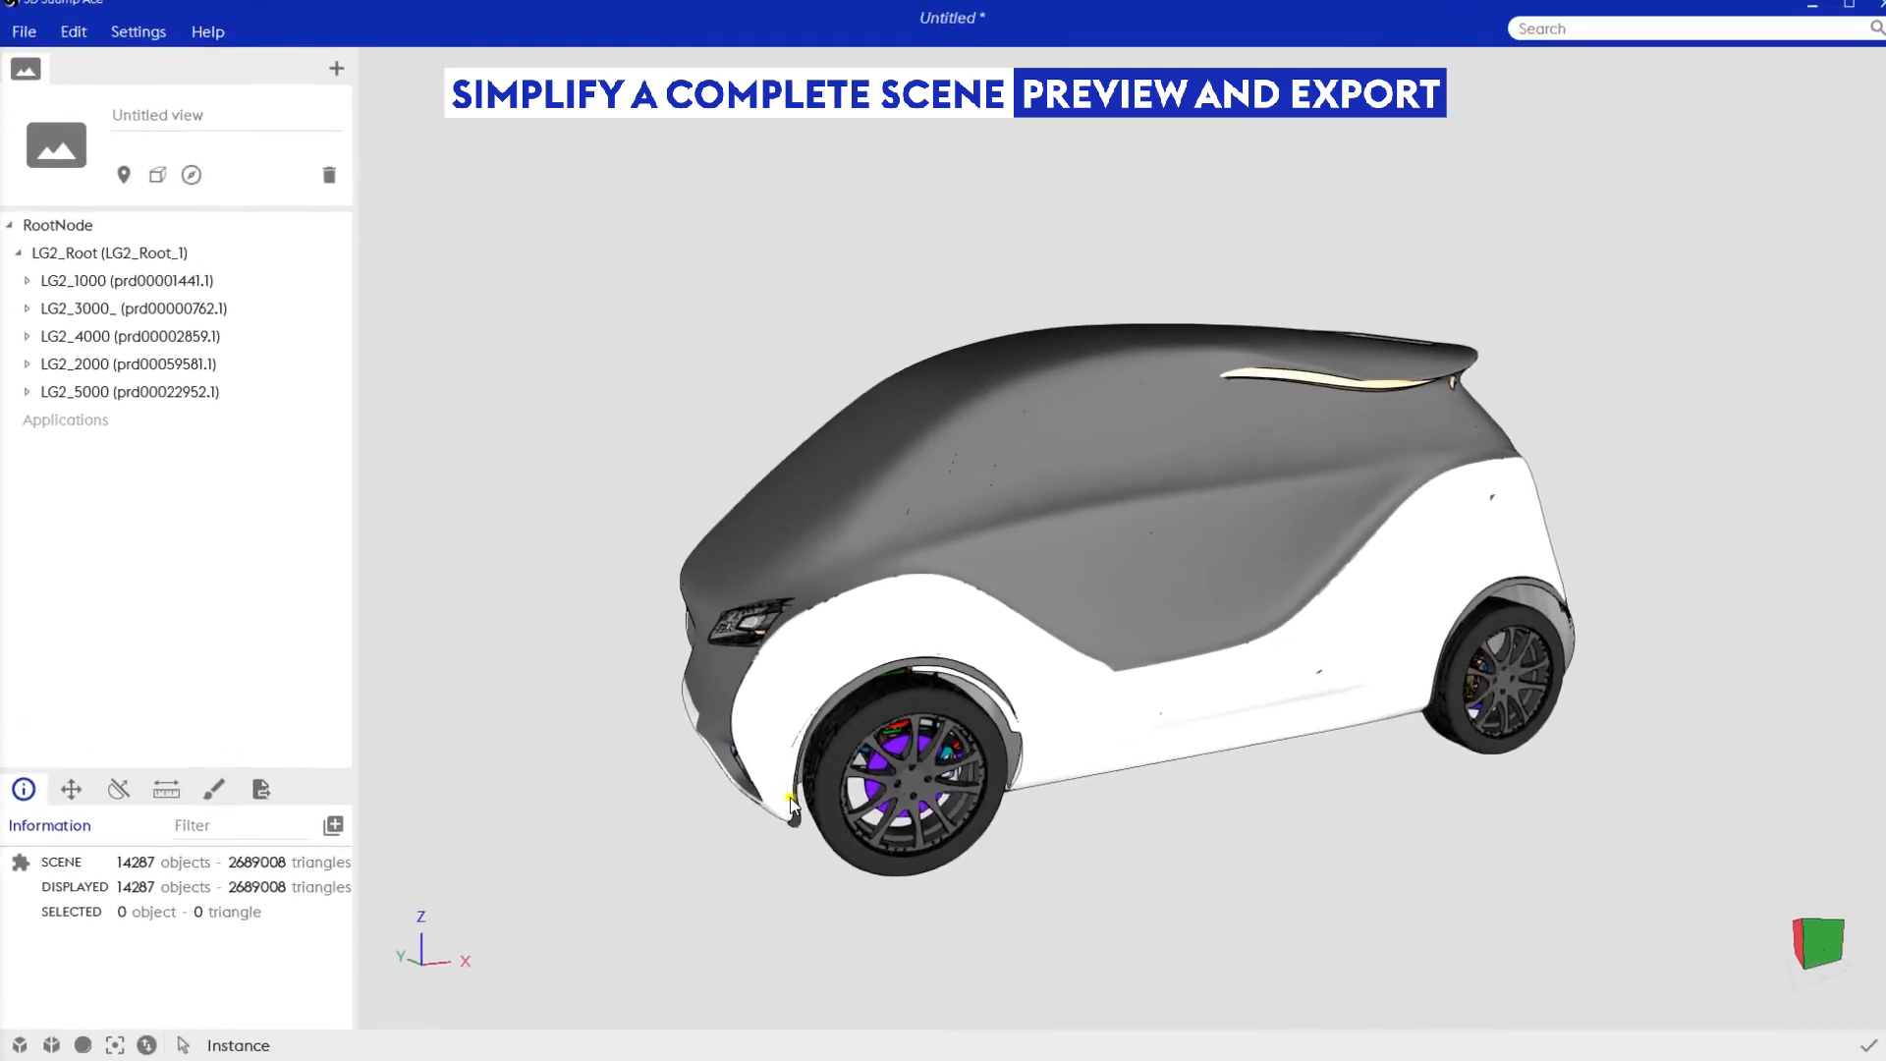
drag(1173, 669, 1317, 528)
drag(881, 707, 829, 644)
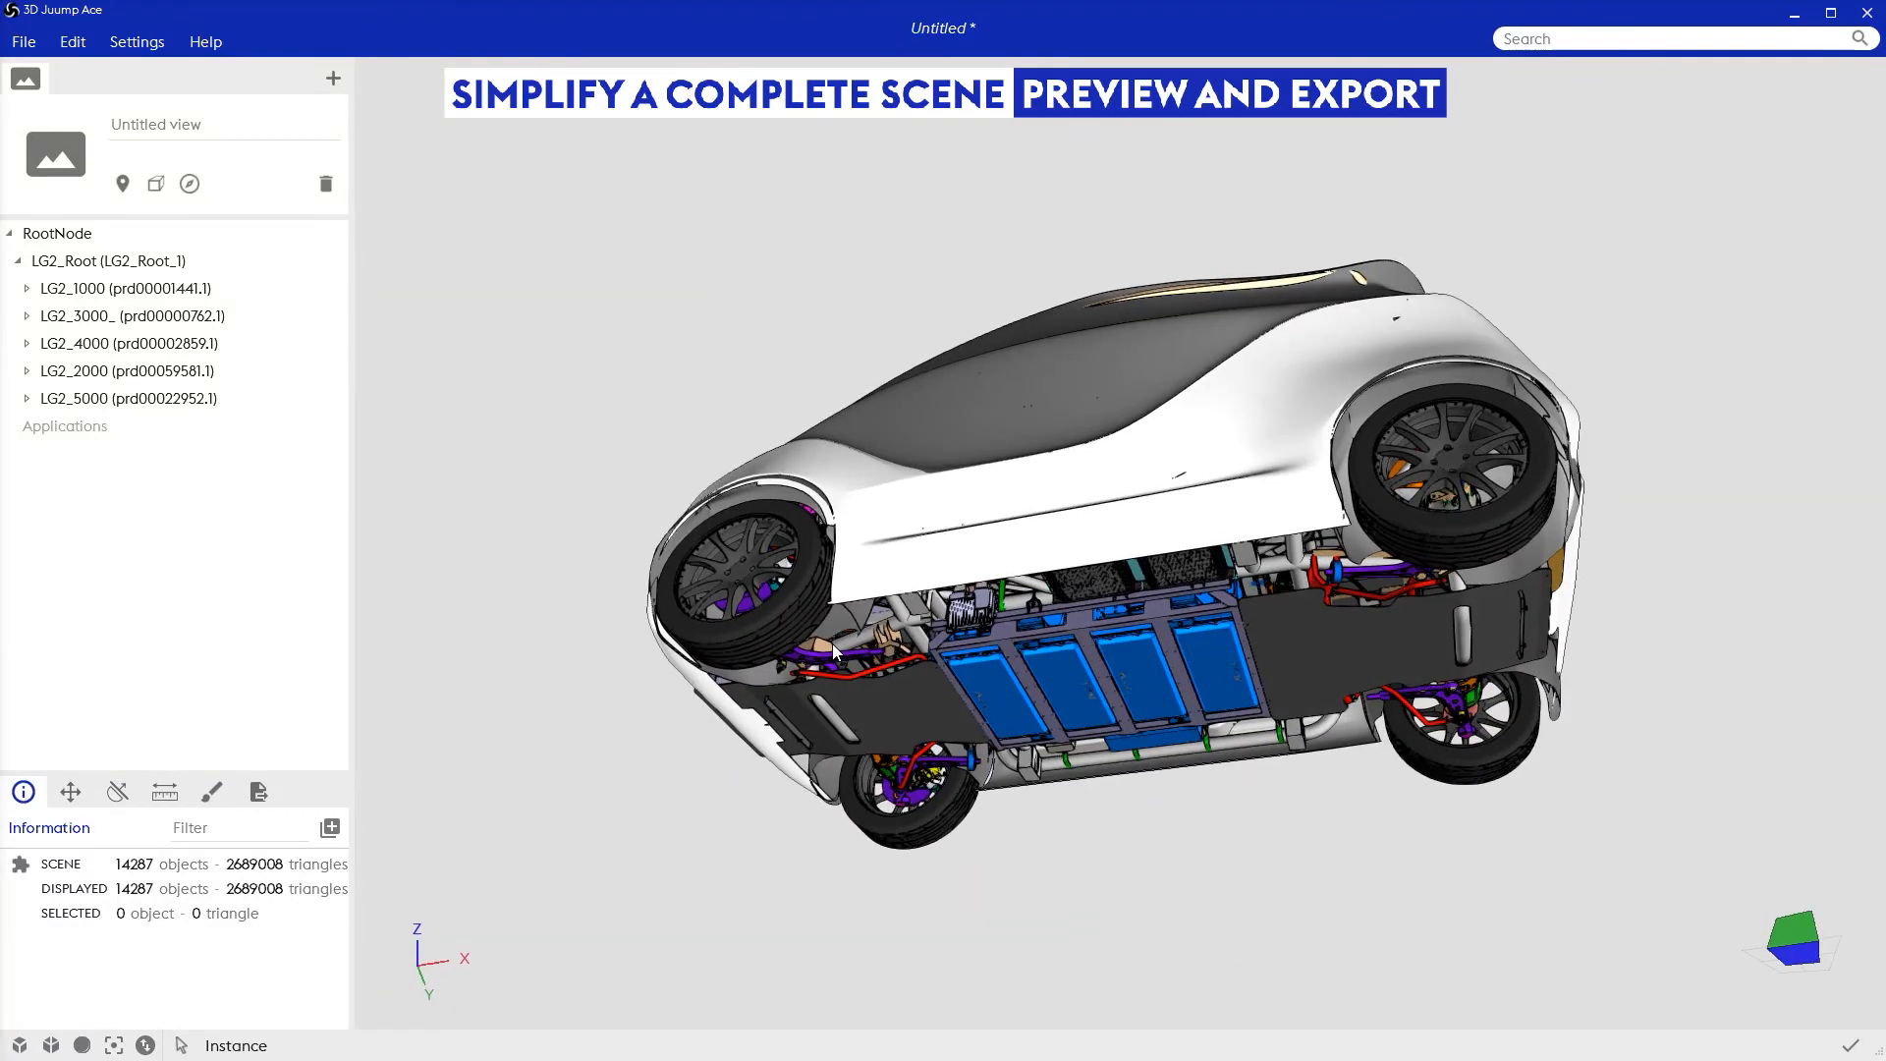
scroll(833, 644, up, 5)
scroll(843, 649, up, 1)
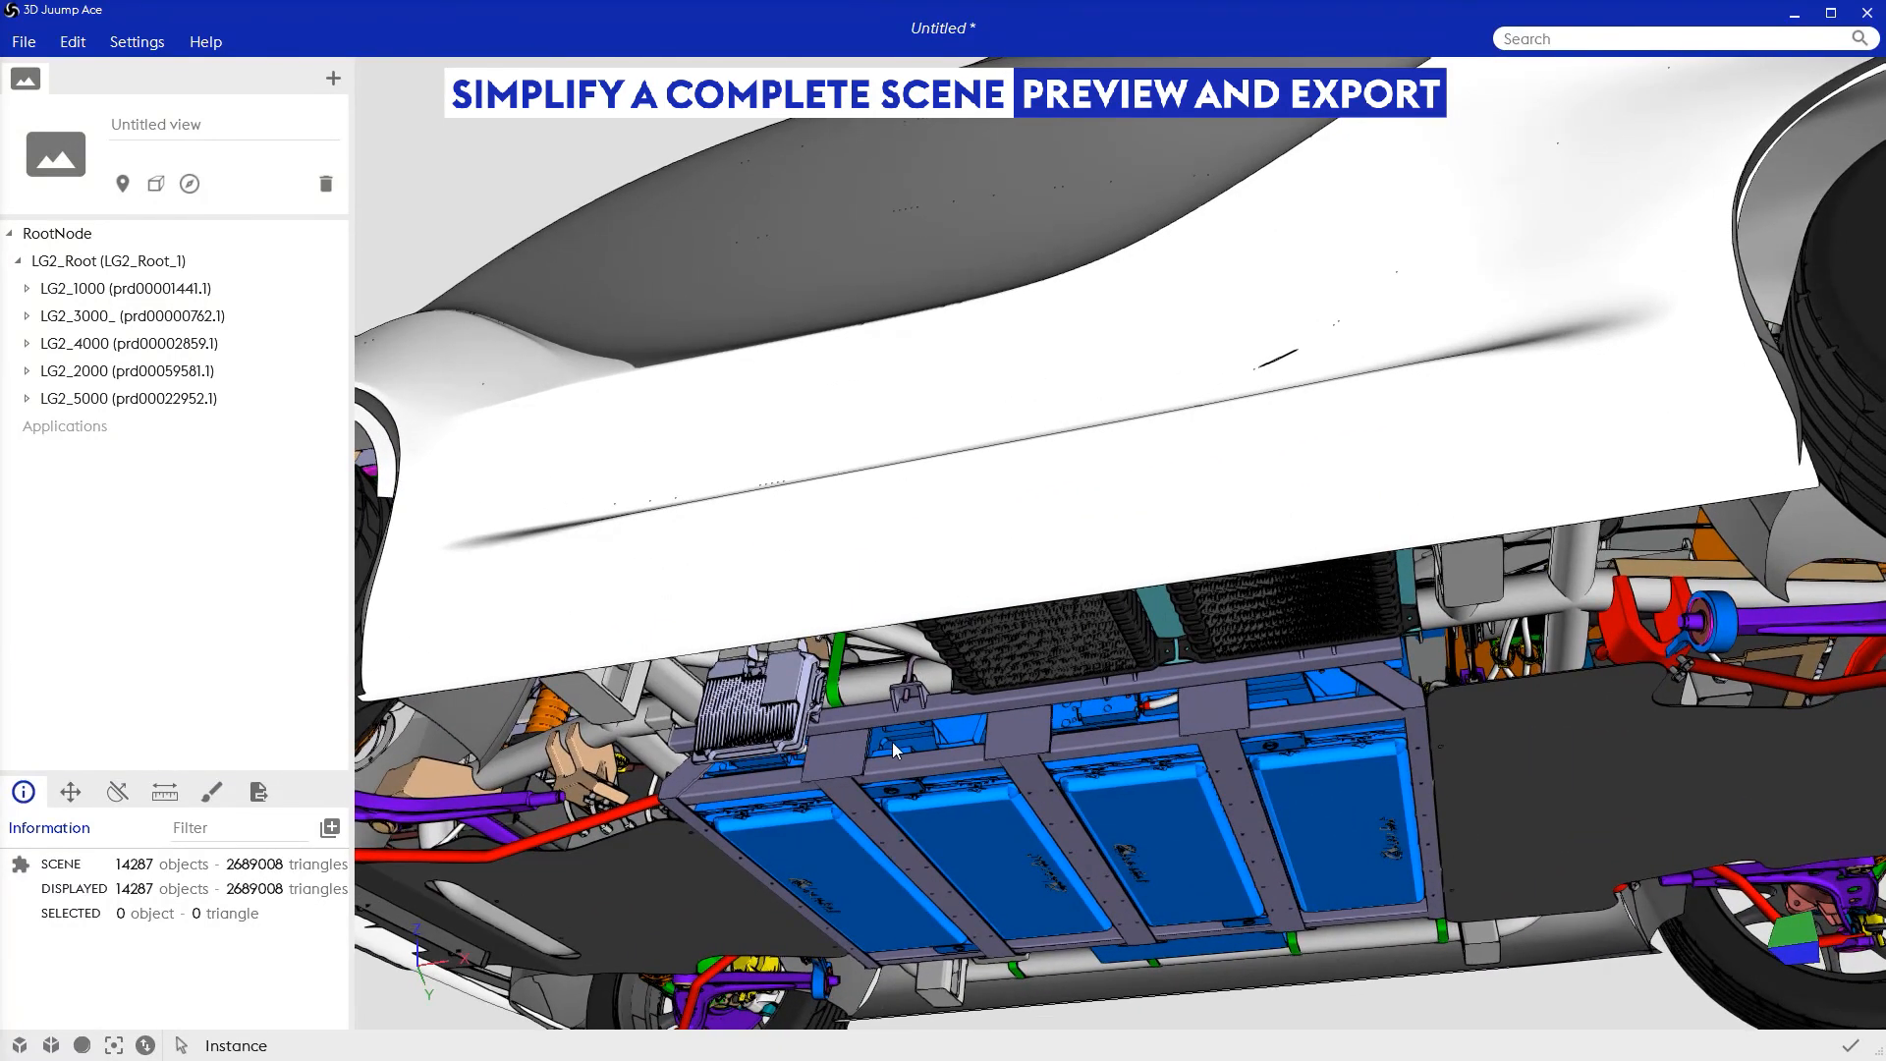
double_click(899, 554)
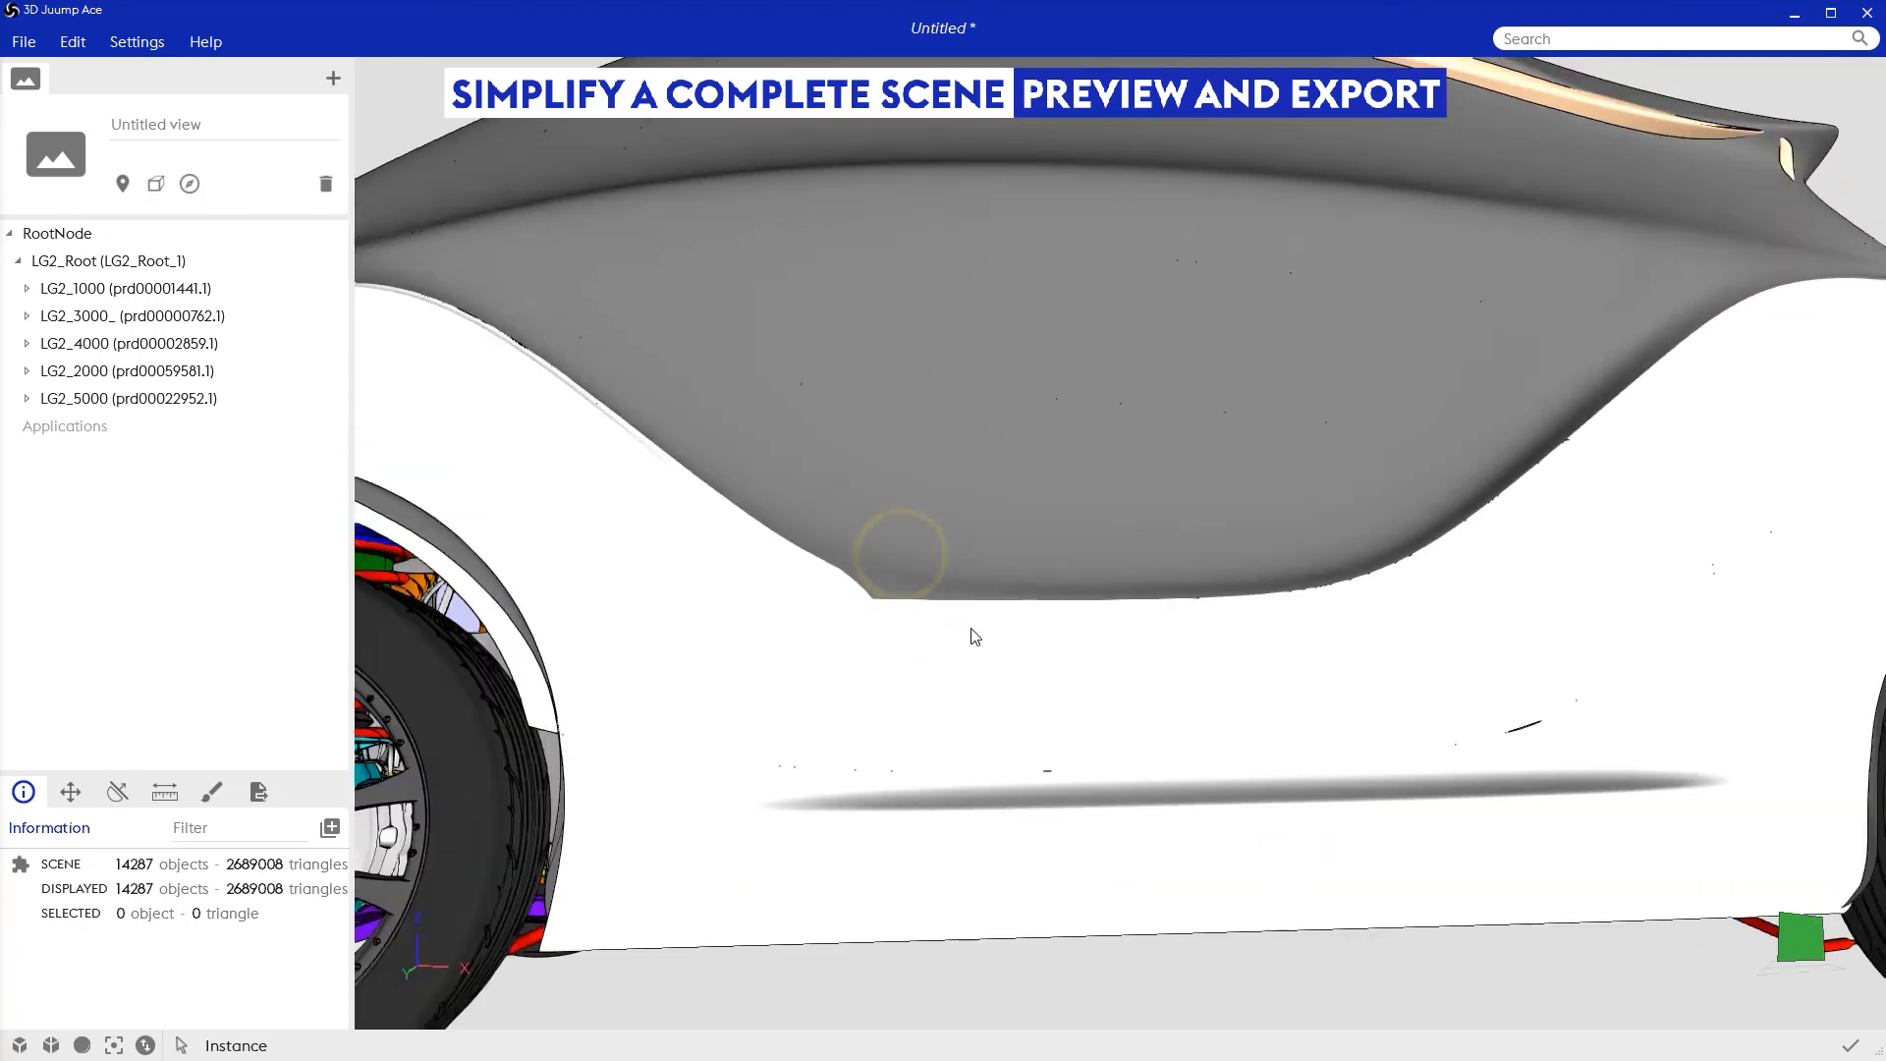
scroll(971, 628, down, 5)
drag(975, 625, 1008, 664)
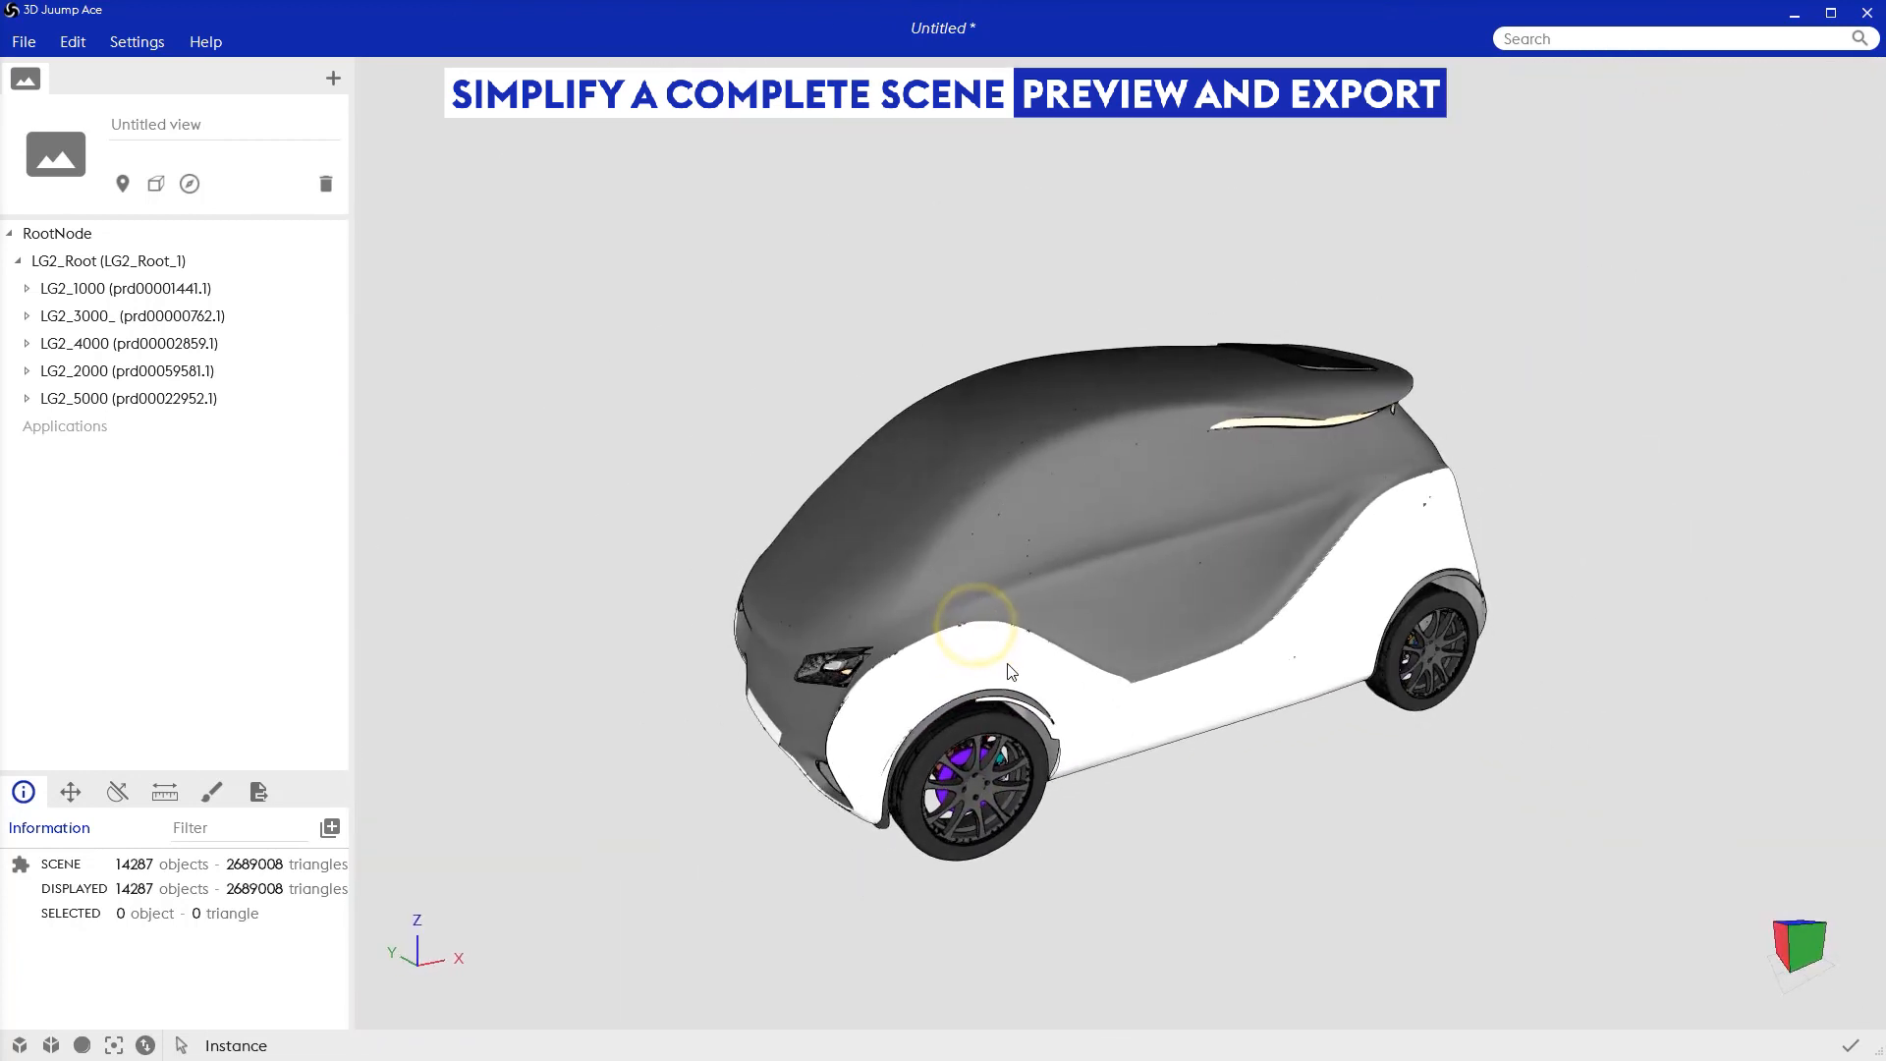
scroll(1162, 661, up, 3)
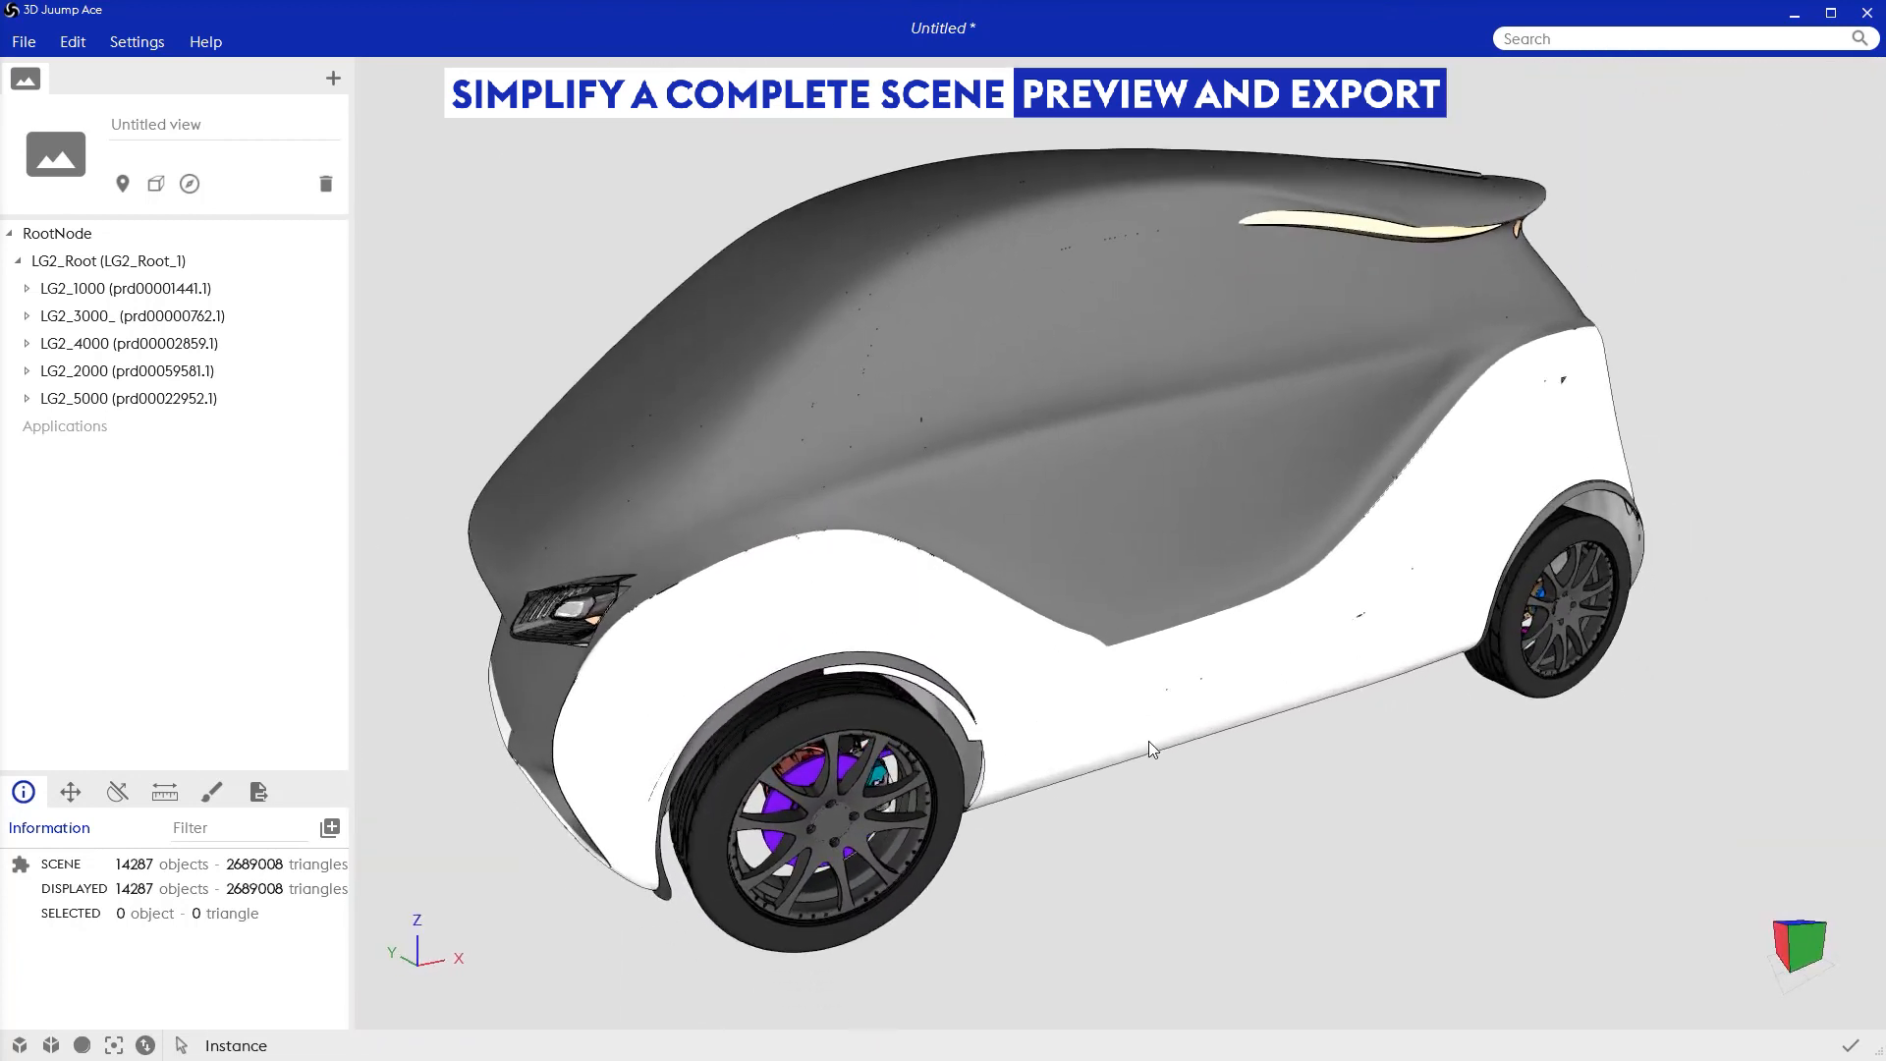